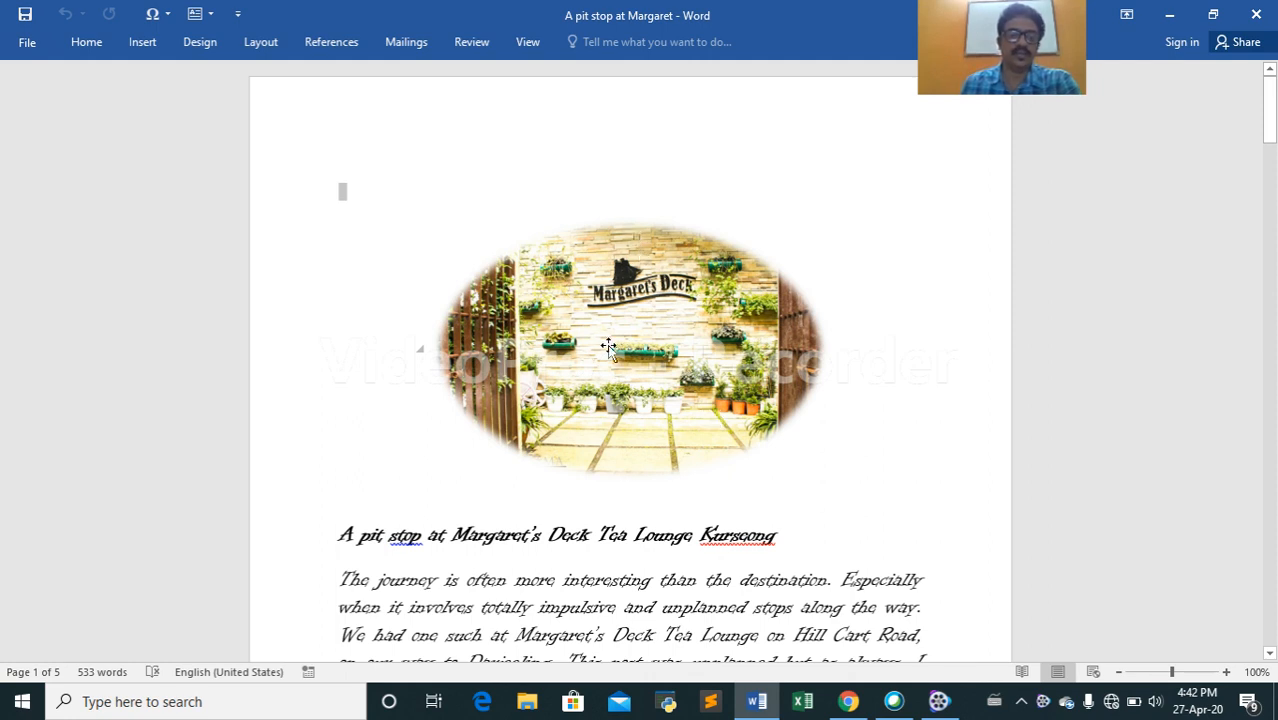
Look through all five pages of the Margaret's Deck document to examine its text formatting, columns and pictures.
{"action": "scroll", "coordinate": [607, 344], "scroll_direction": "down", "scroll_amount": 2}
{"action": "scroll", "coordinate": [581, 476], "scroll_direction": "down", "scroll_amount": 12}
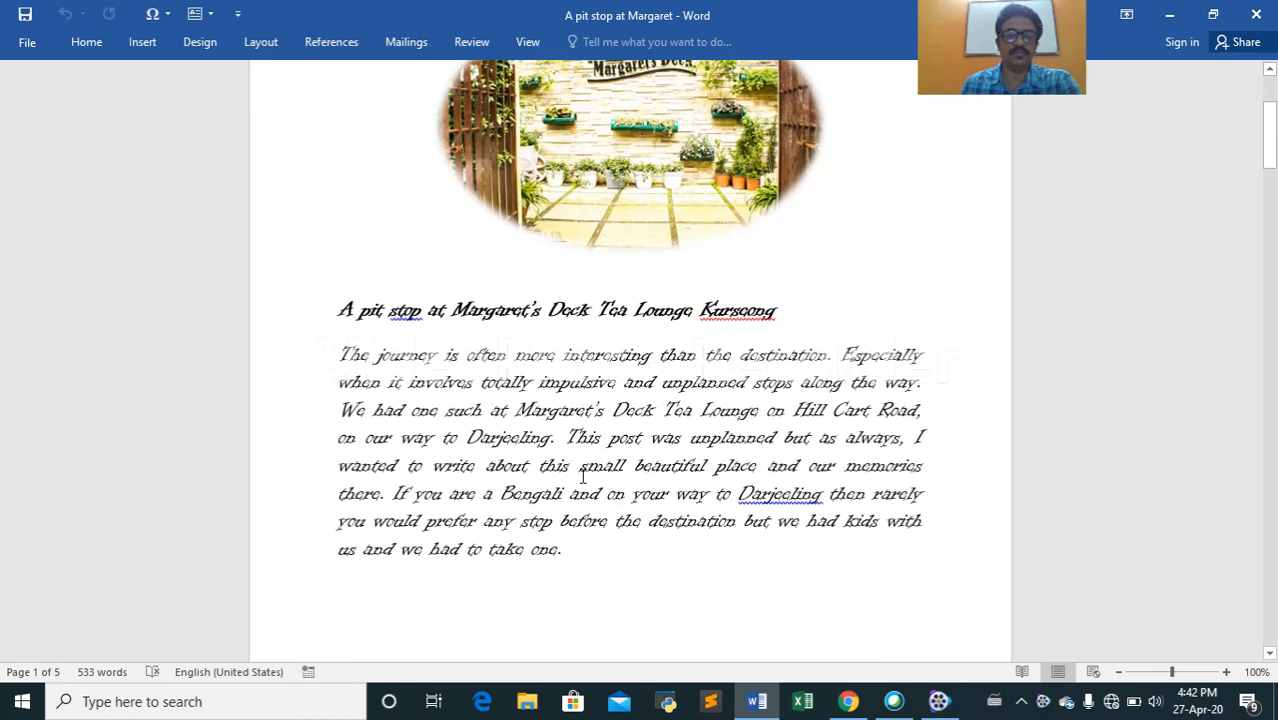
{"action": "scroll", "coordinate": [583, 477], "scroll_direction": "down", "scroll_amount": 3}
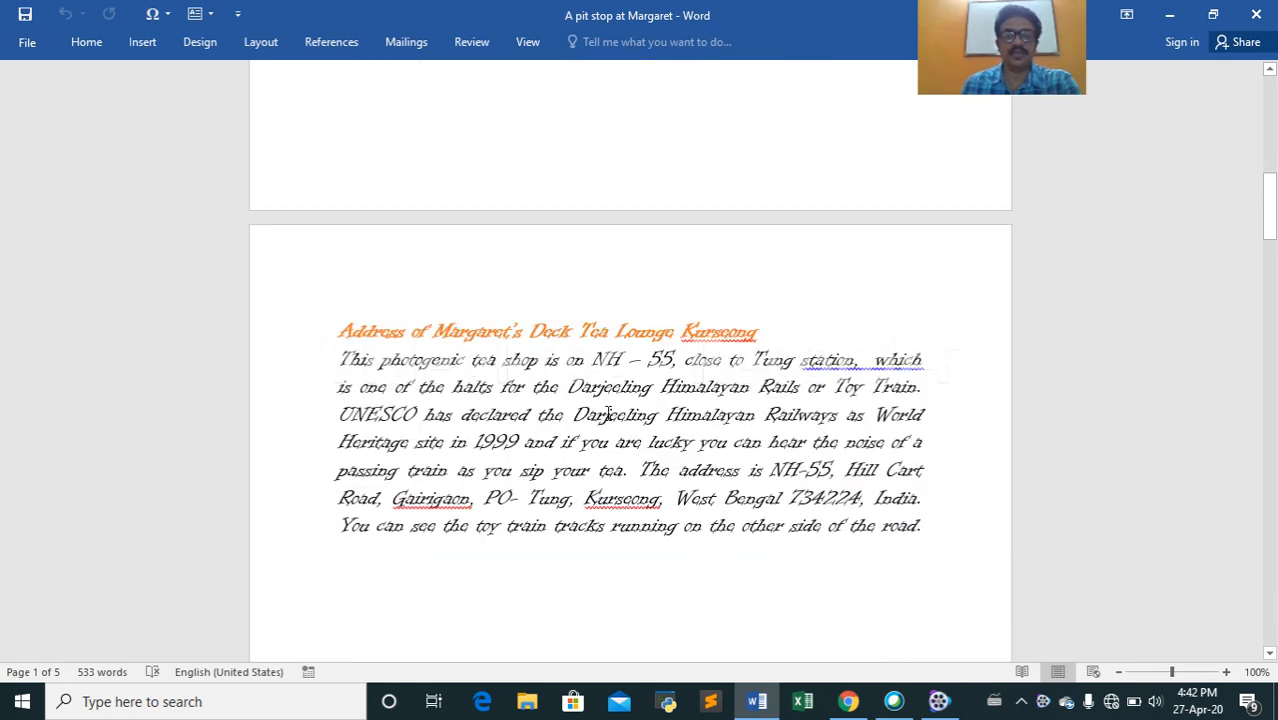
{"action": "scroll", "coordinate": [608, 414], "scroll_direction": "down", "scroll_amount": 18}
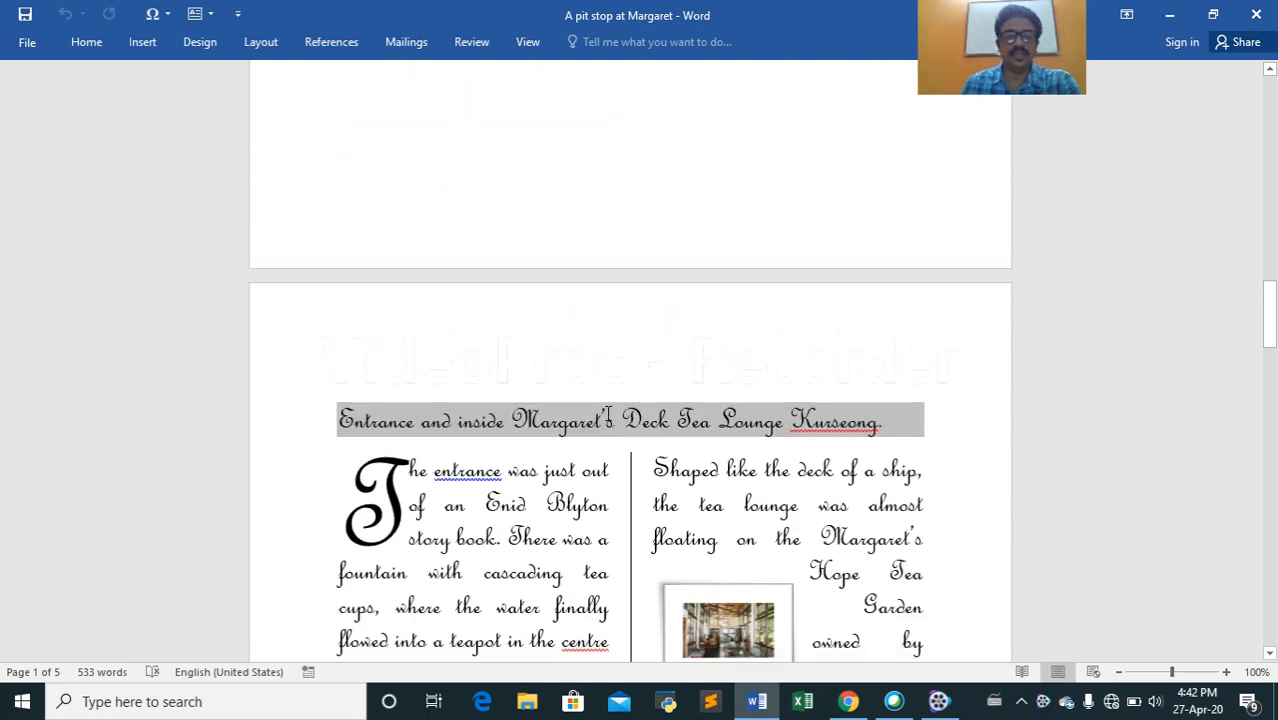
{"action": "scroll", "coordinate": [607, 414], "scroll_direction": "down", "scroll_amount": 3}
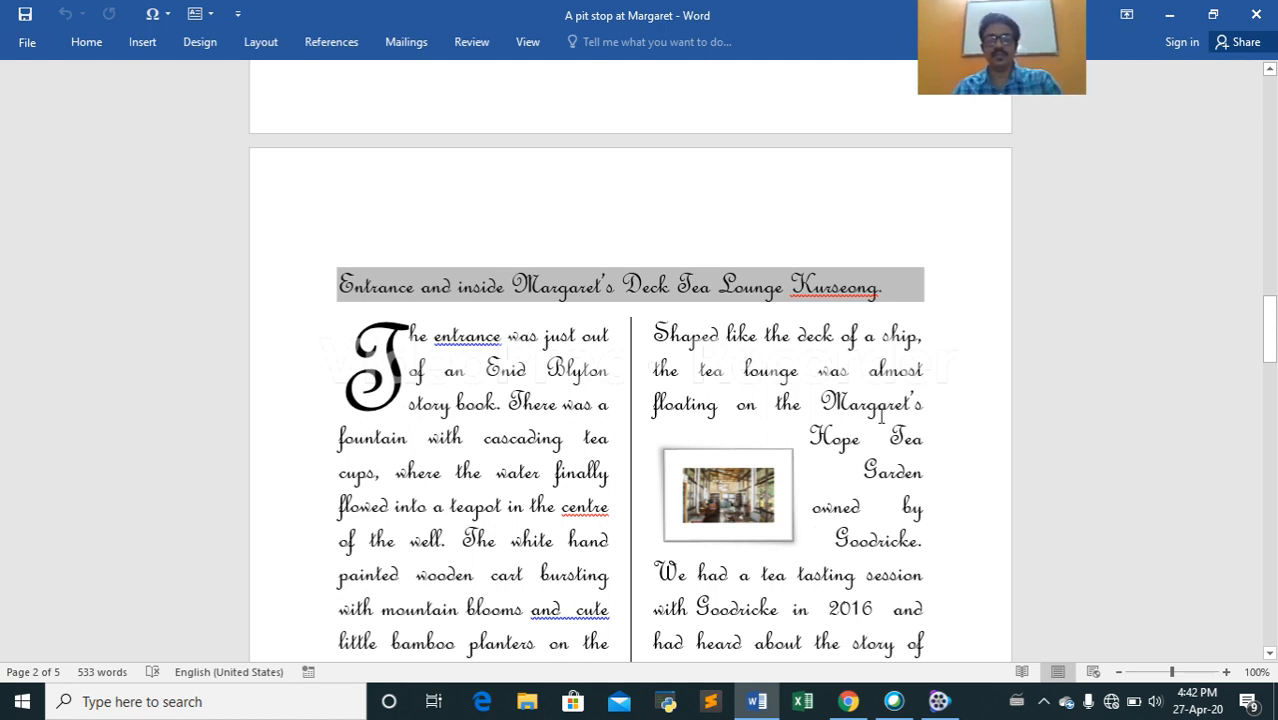
{"action": "scroll", "coordinate": [773, 422], "scroll_direction": "down", "scroll_amount": 3}
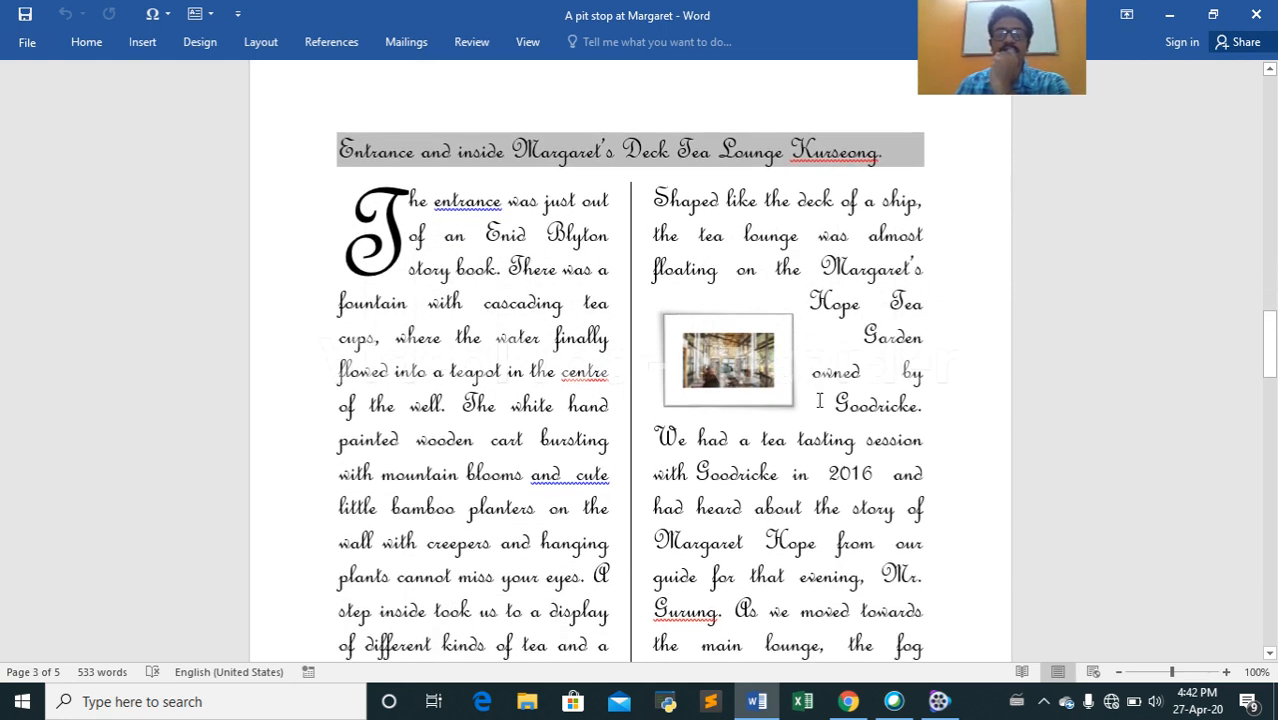
{"action": "scroll", "coordinate": [729, 447], "scroll_direction": "down", "scroll_amount": 4}
{"action": "scroll", "coordinate": [729, 447], "scroll_direction": "down", "scroll_amount": 5}
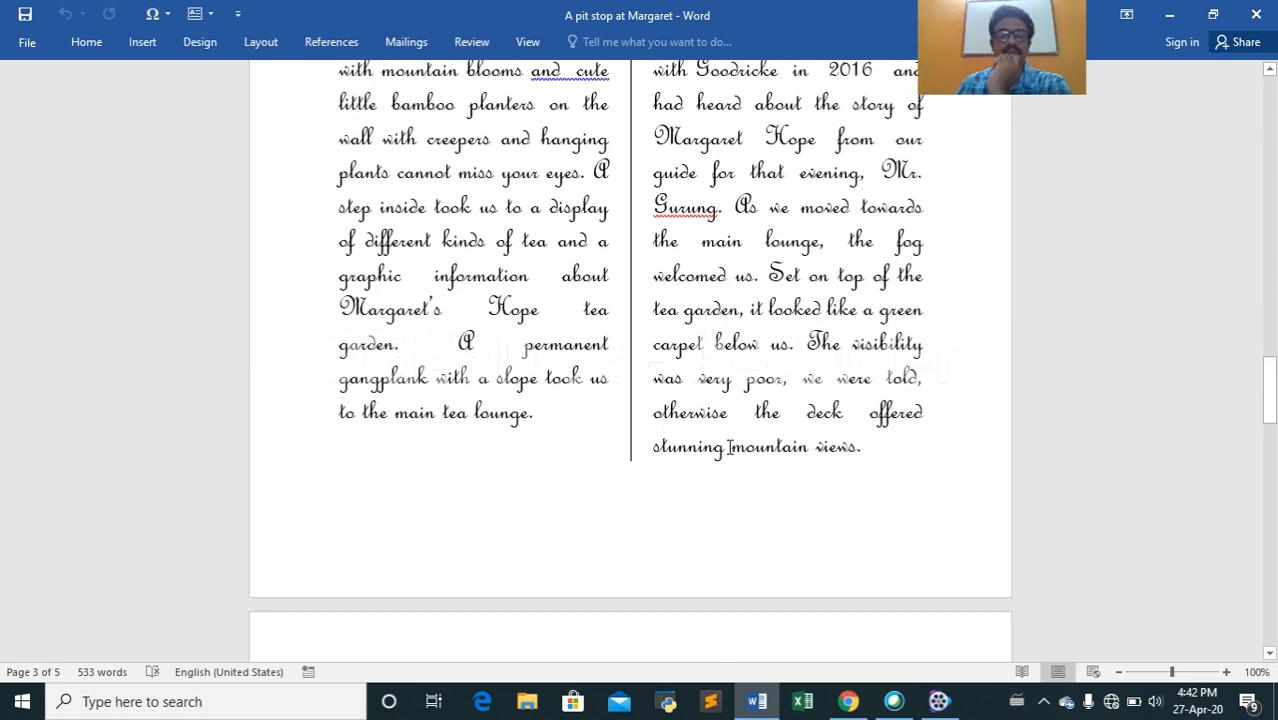
{"action": "scroll", "coordinate": [729, 447], "scroll_direction": "down", "scroll_amount": 10}
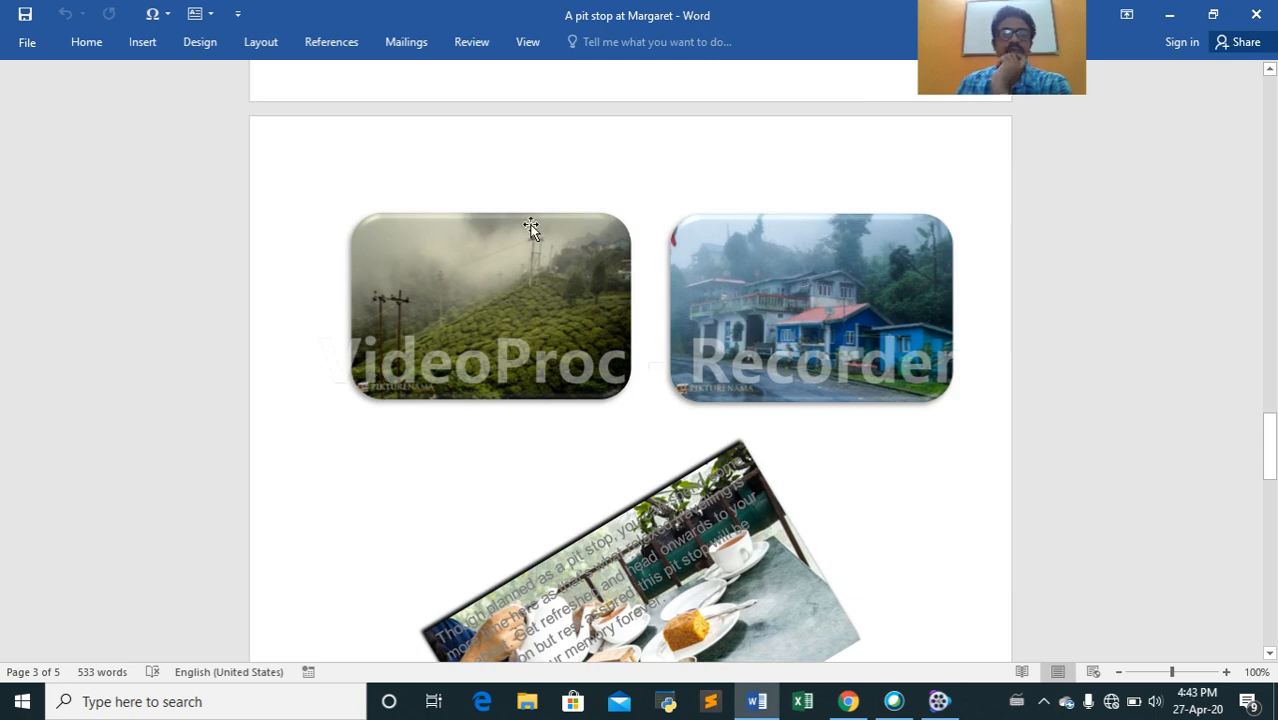
{"action": "scroll", "coordinate": [530, 228], "scroll_direction": "down", "scroll_amount": 3}
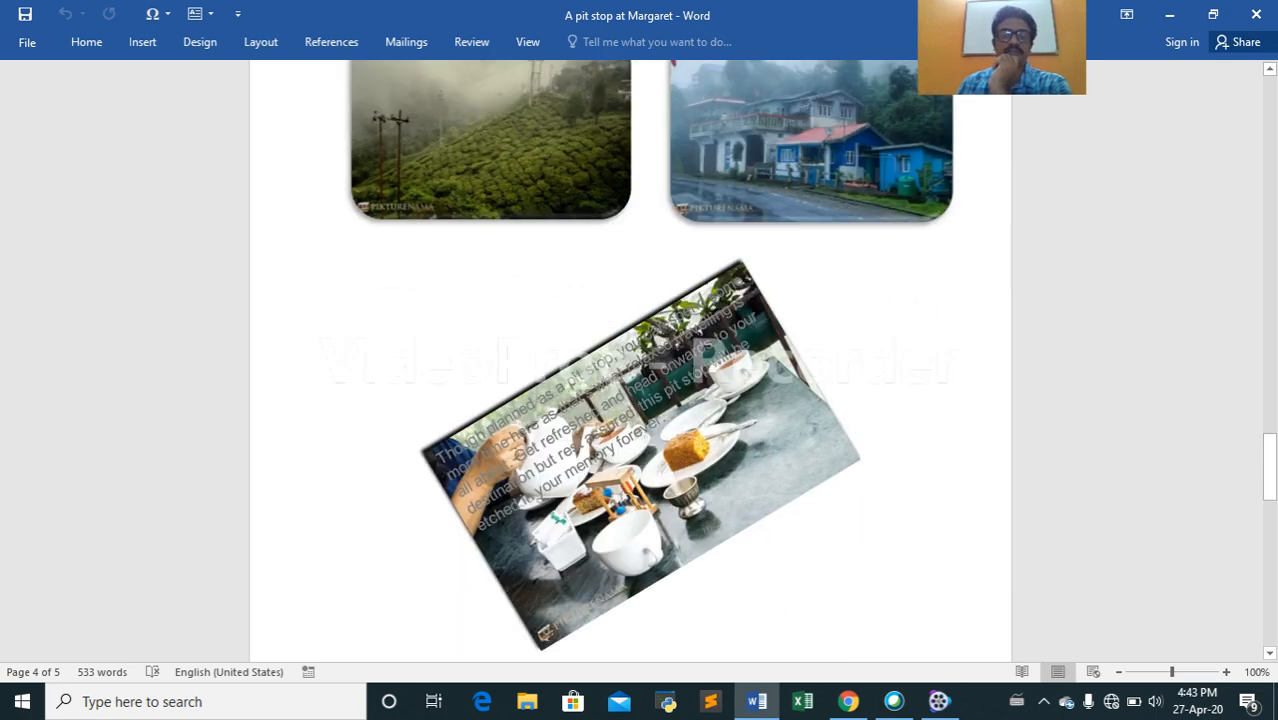
{"action": "scroll", "coordinate": [694, 373], "scroll_direction": "down", "scroll_amount": 8}
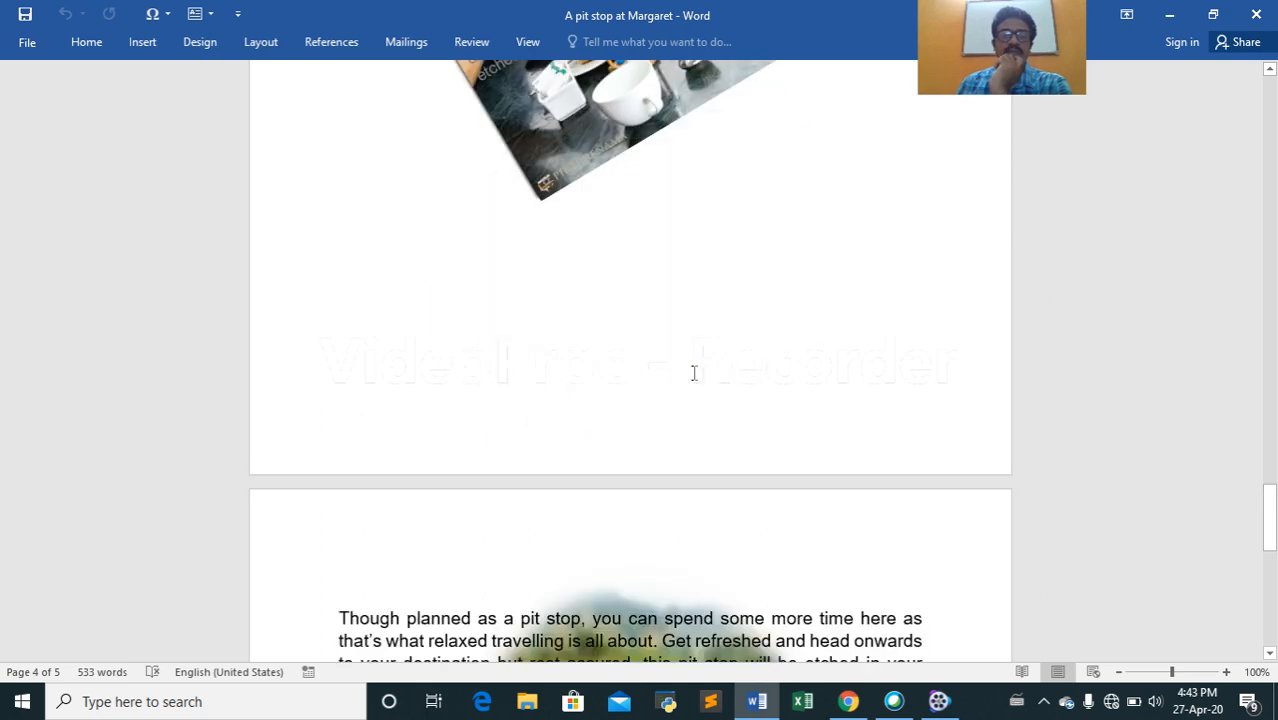
{"action": "scroll", "coordinate": [694, 373], "scroll_direction": "down", "scroll_amount": 3}
{"action": "scroll", "coordinate": [694, 373], "scroll_direction": "down", "scroll_amount": 2}
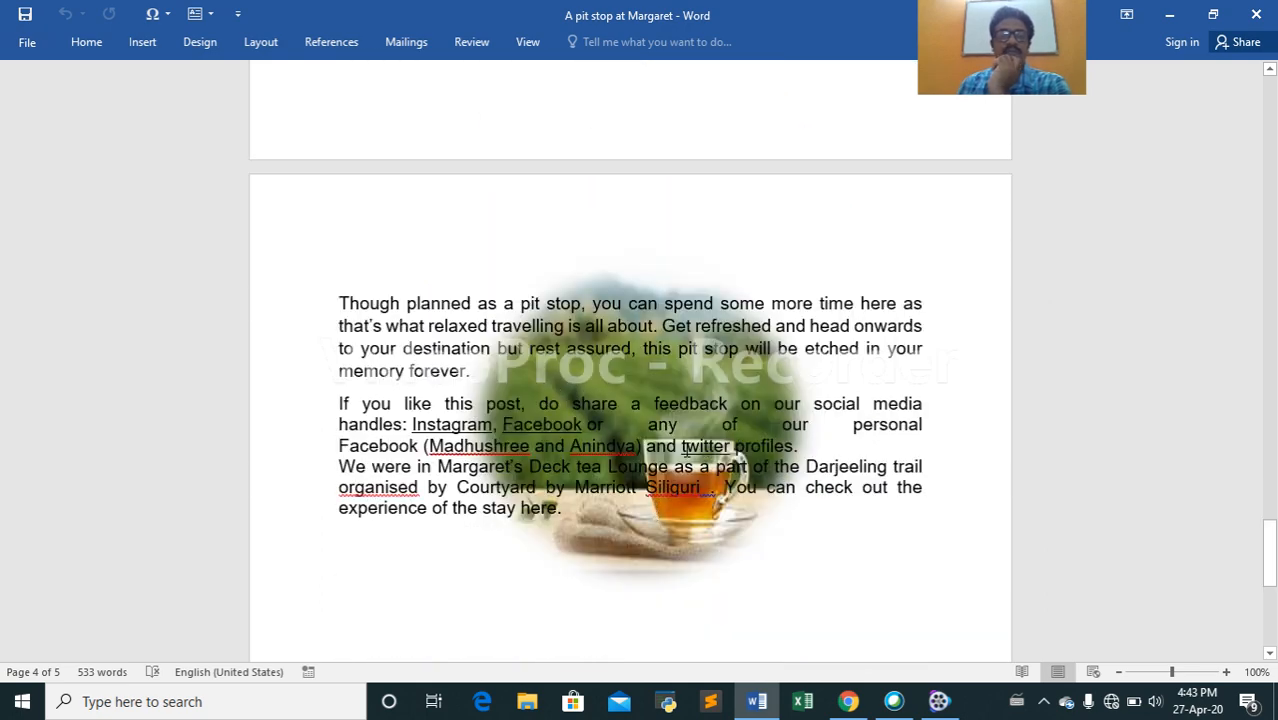
Copy the heading "Address of Margaret's Deck Tea Lounge Kurseong" with its paragraph into a new blank document.
{"action": "scroll", "coordinate": [697, 466], "scroll_direction": "up", "scroll_amount": 10}
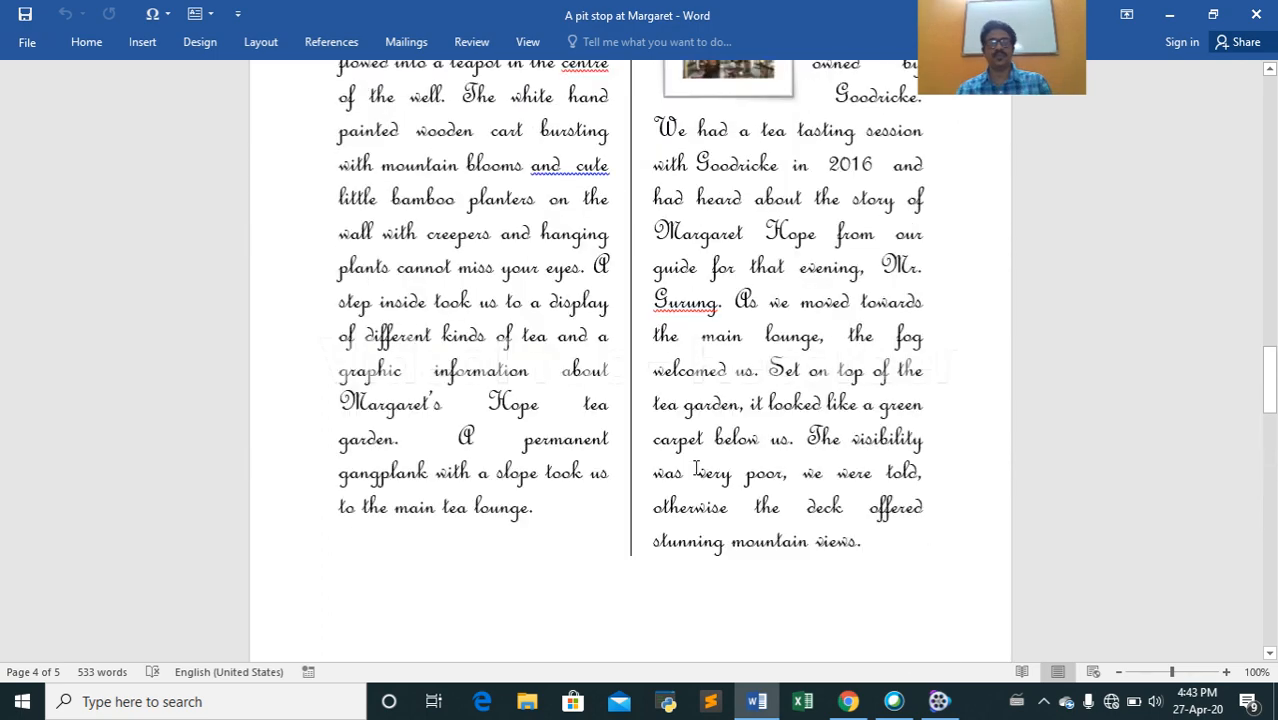
{"action": "scroll", "coordinate": [697, 470], "scroll_direction": "up", "scroll_amount": 3}
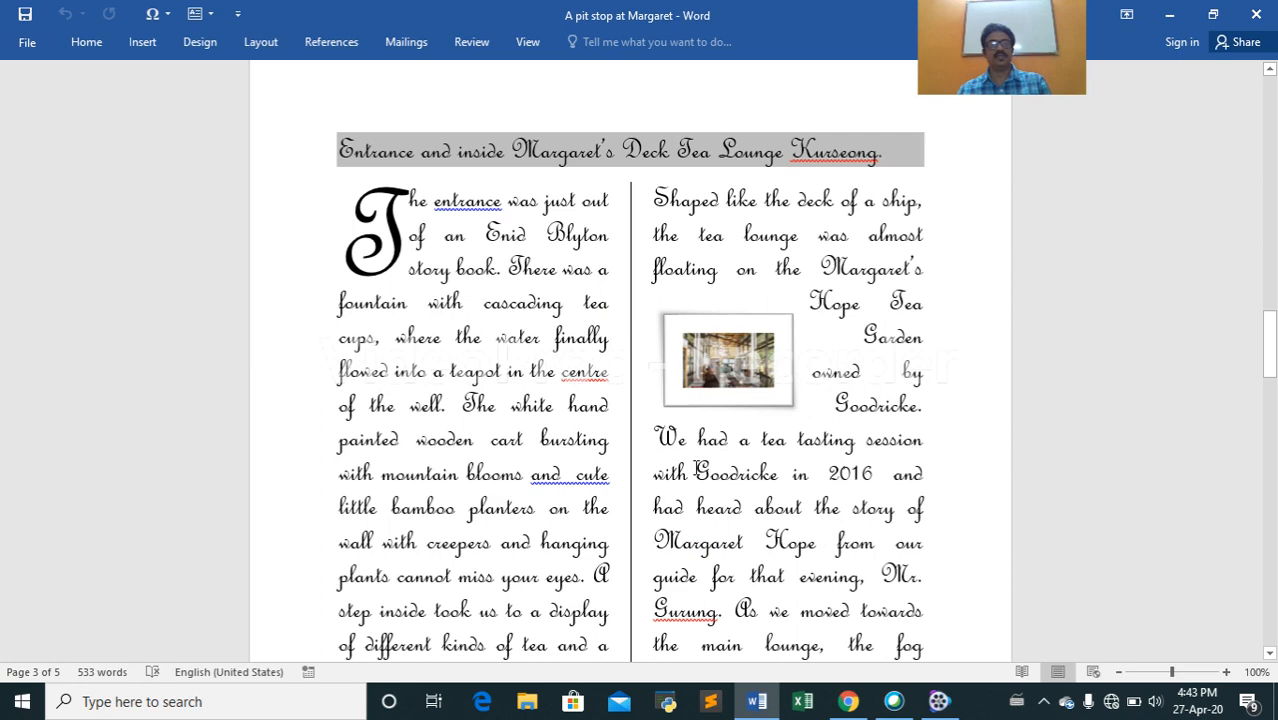
{"action": "scroll", "coordinate": [697, 466], "scroll_direction": "up", "scroll_amount": 9}
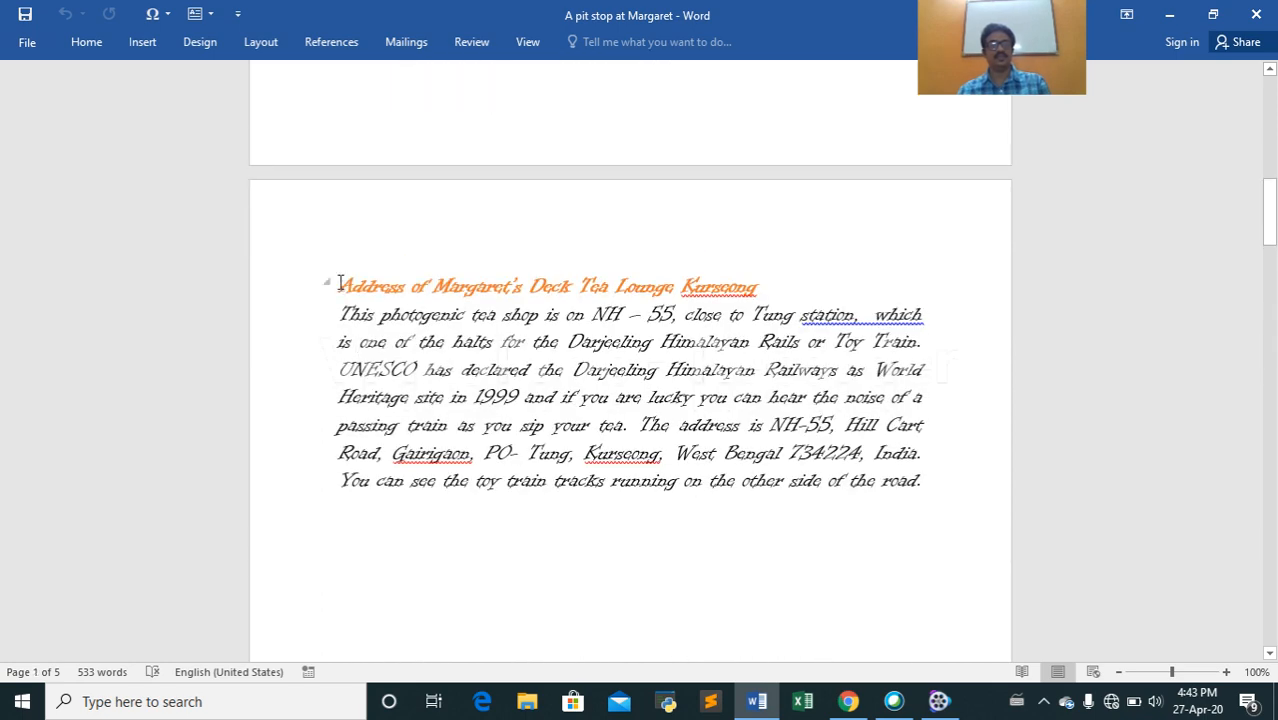
{"action": "left_click_drag", "start_coordinate": [339, 283], "coordinate": [928, 491]}
{"action": "key", "text": "ctrl+c"}
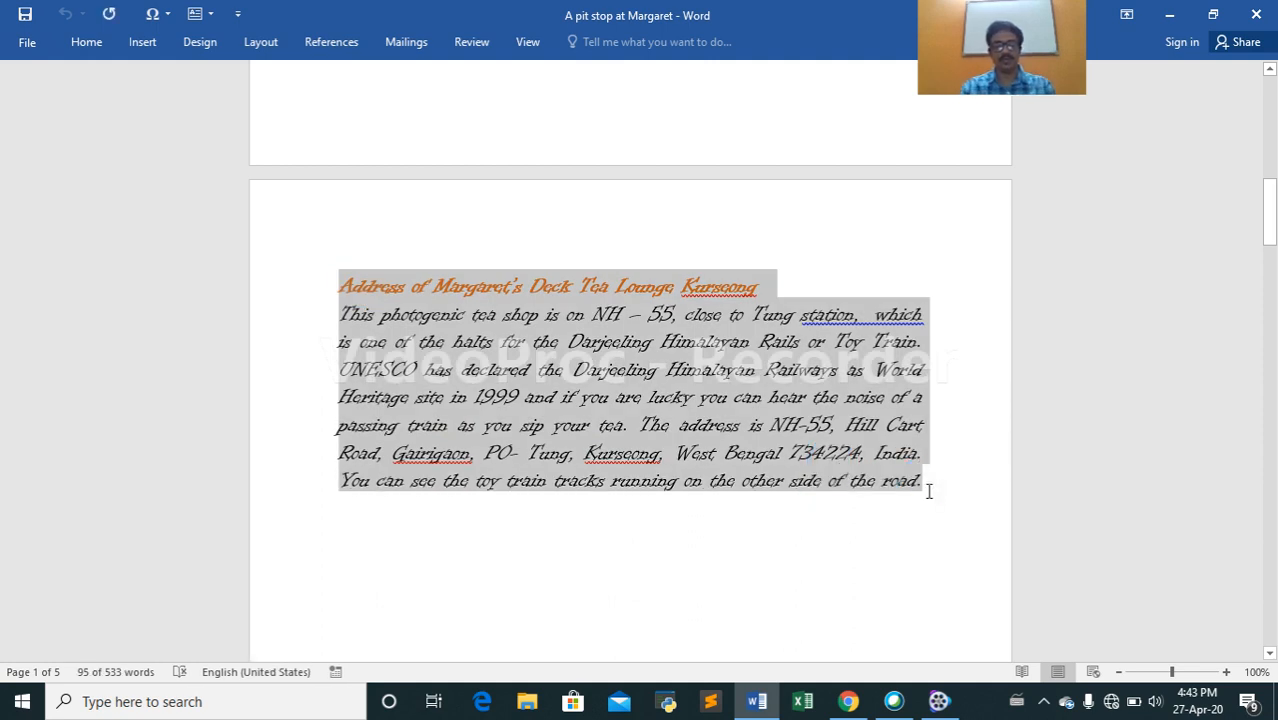
{"action": "key", "text": "ctrl+n"}
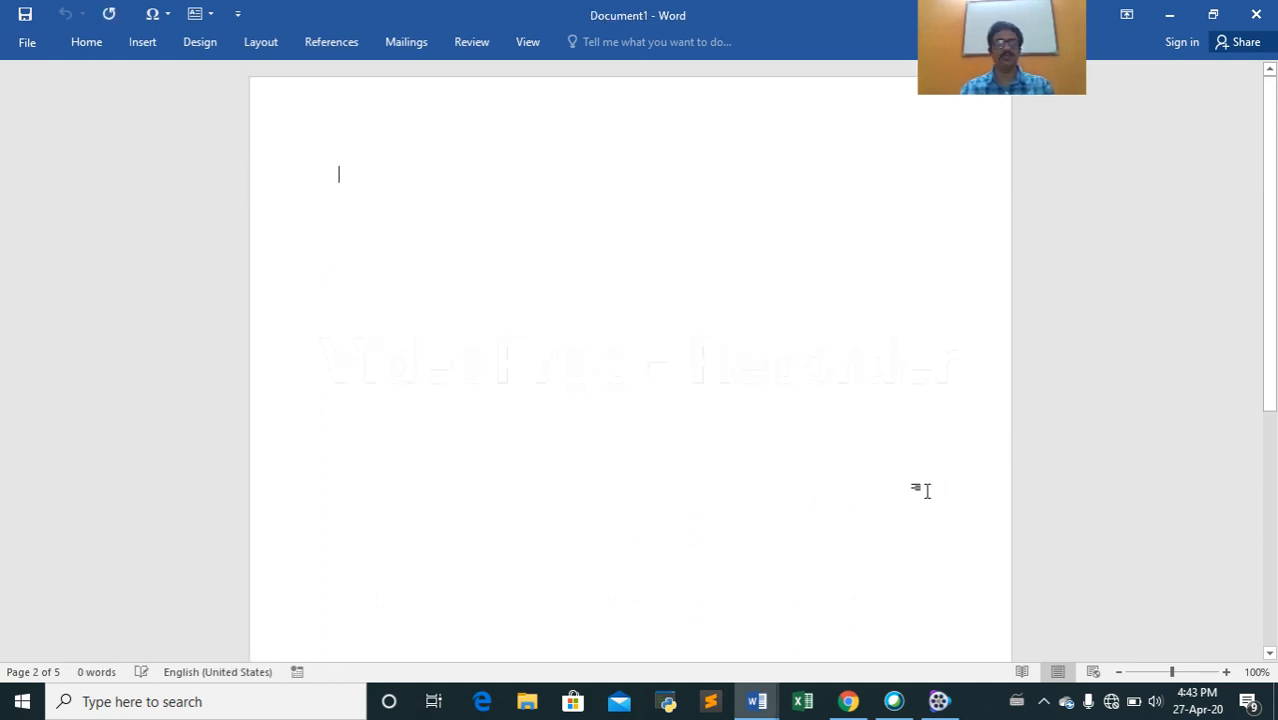
{"action": "key", "text": "ctrl+v"}
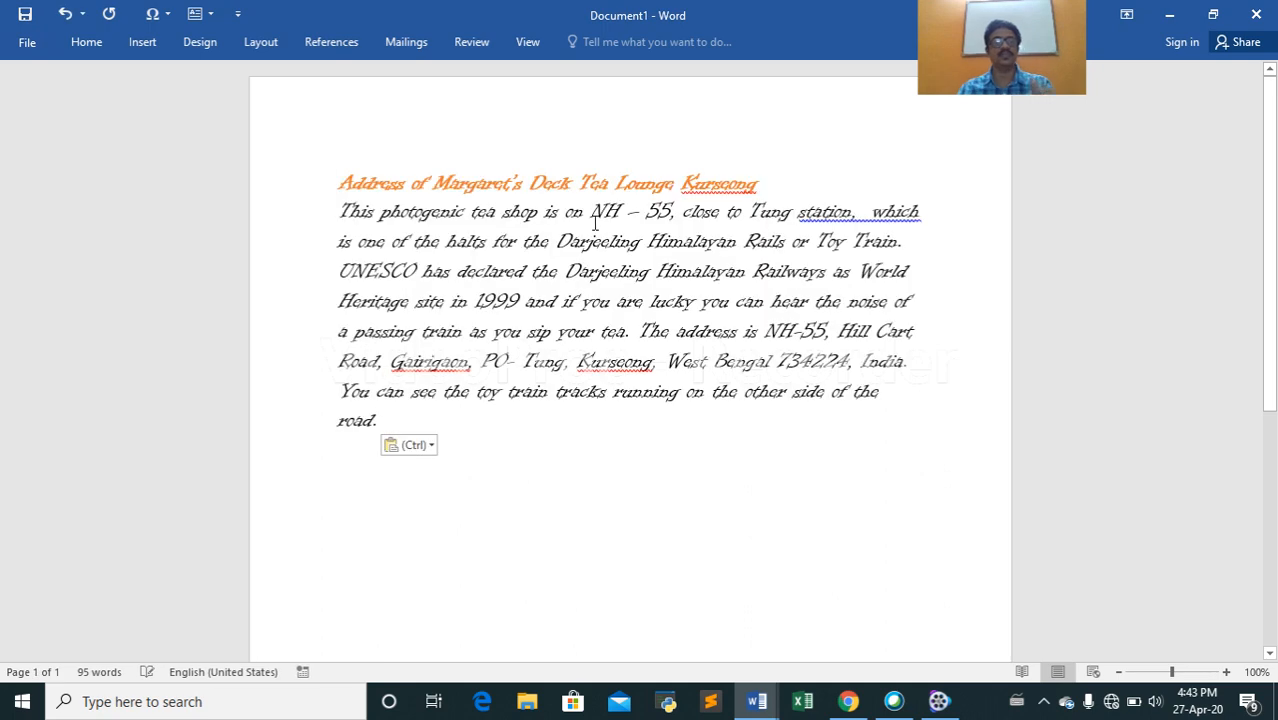
Set the address heading's font to Vladimir Script and its text colour to light blue.
{"action": "left_click_drag", "start_coordinate": [768, 183], "coordinate": [306, 180]}
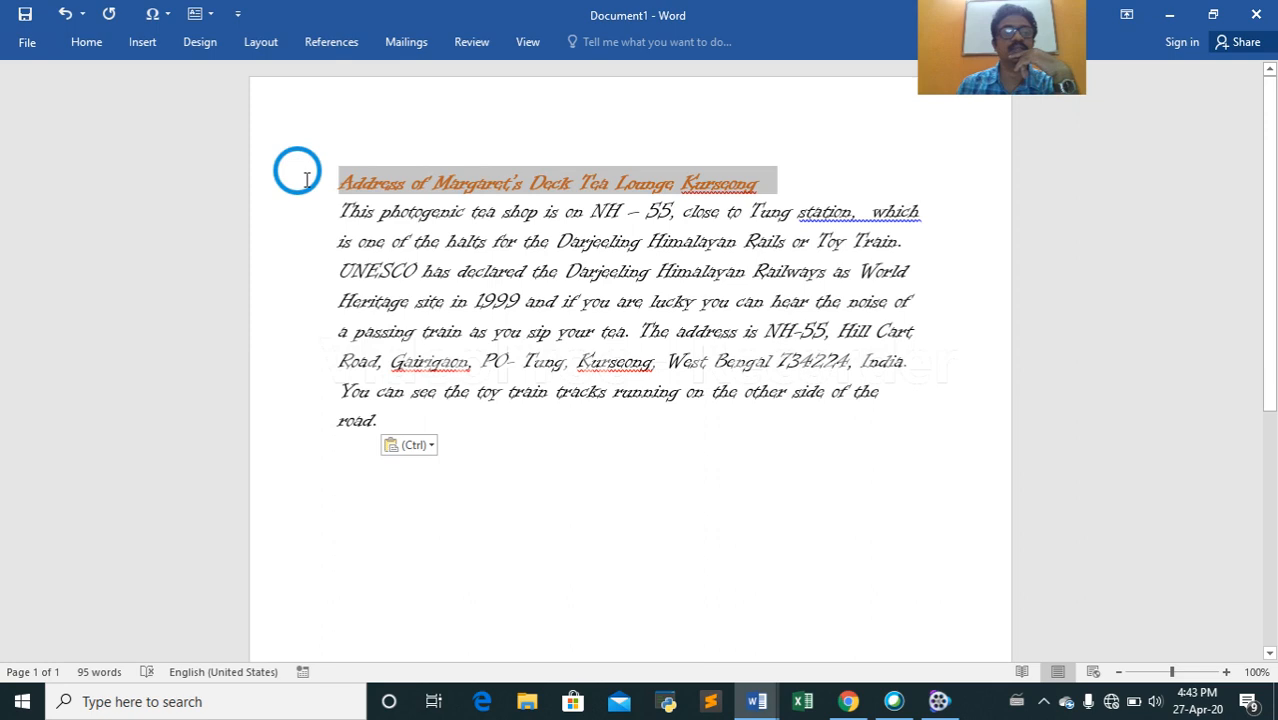
{"action": "left_click", "coordinate": [87, 42]}
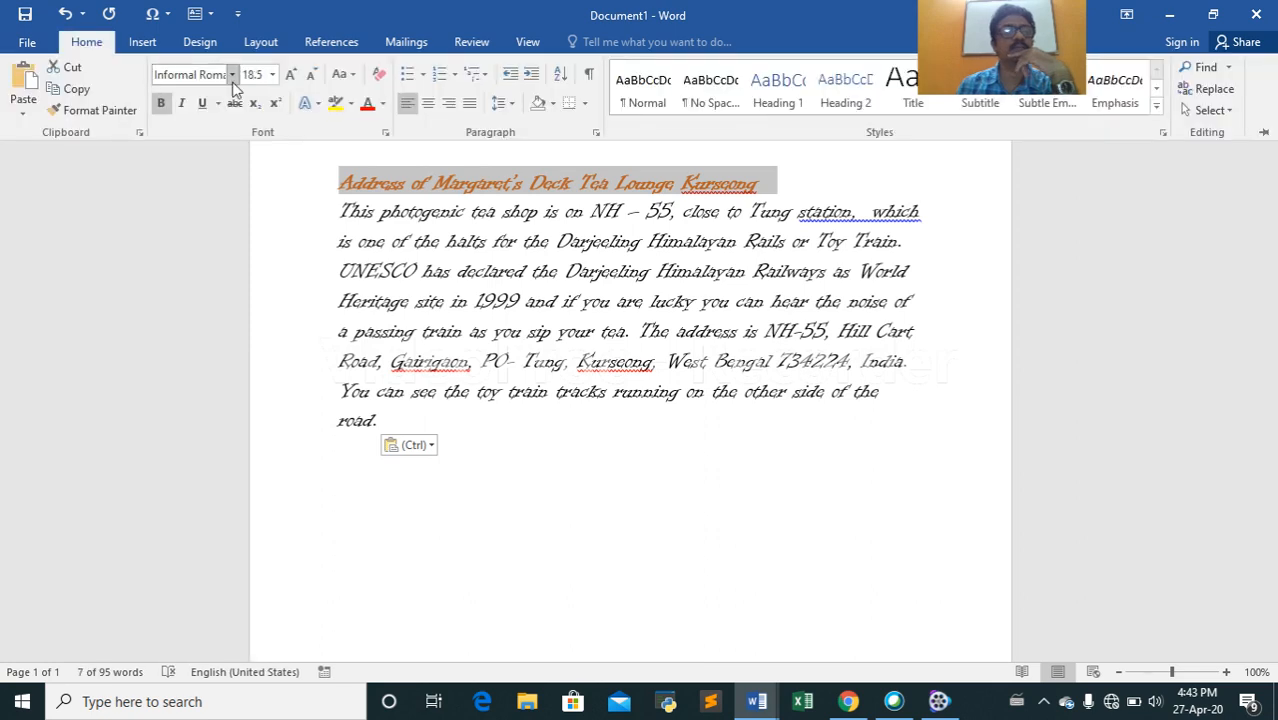
{"action": "left_click", "coordinate": [231, 76]}
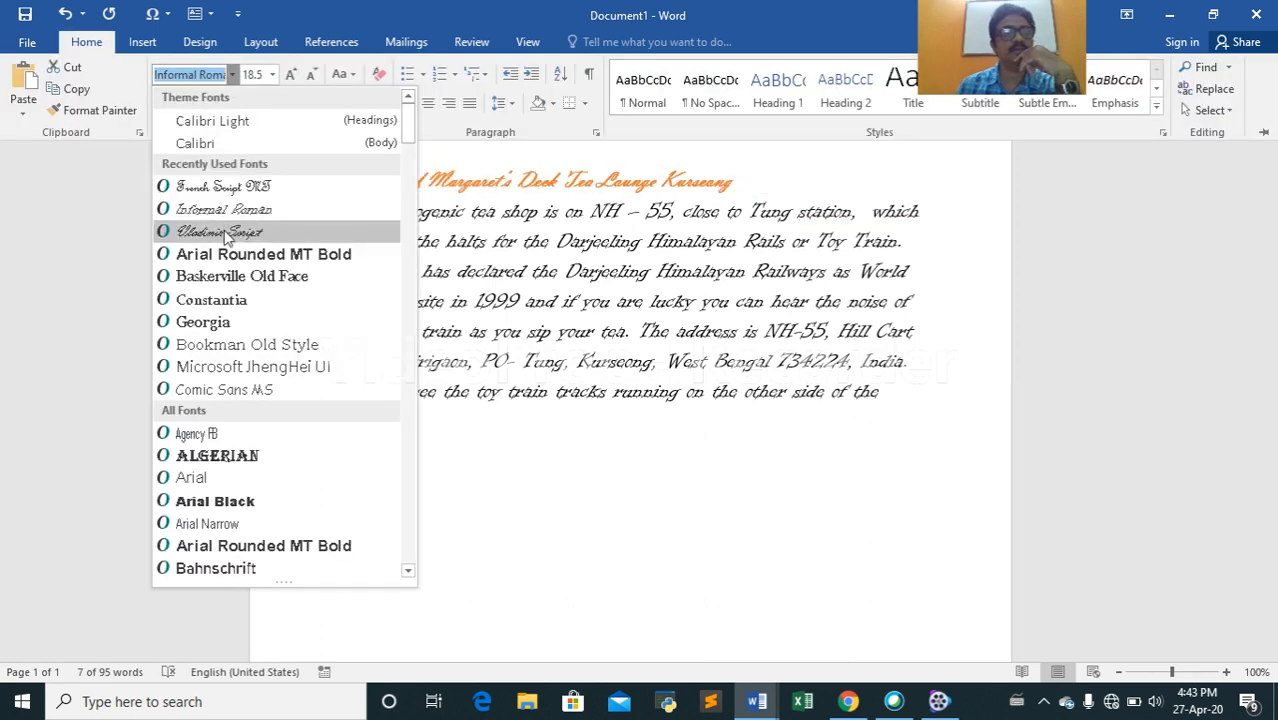
{"action": "left_click", "coordinate": [222, 232]}
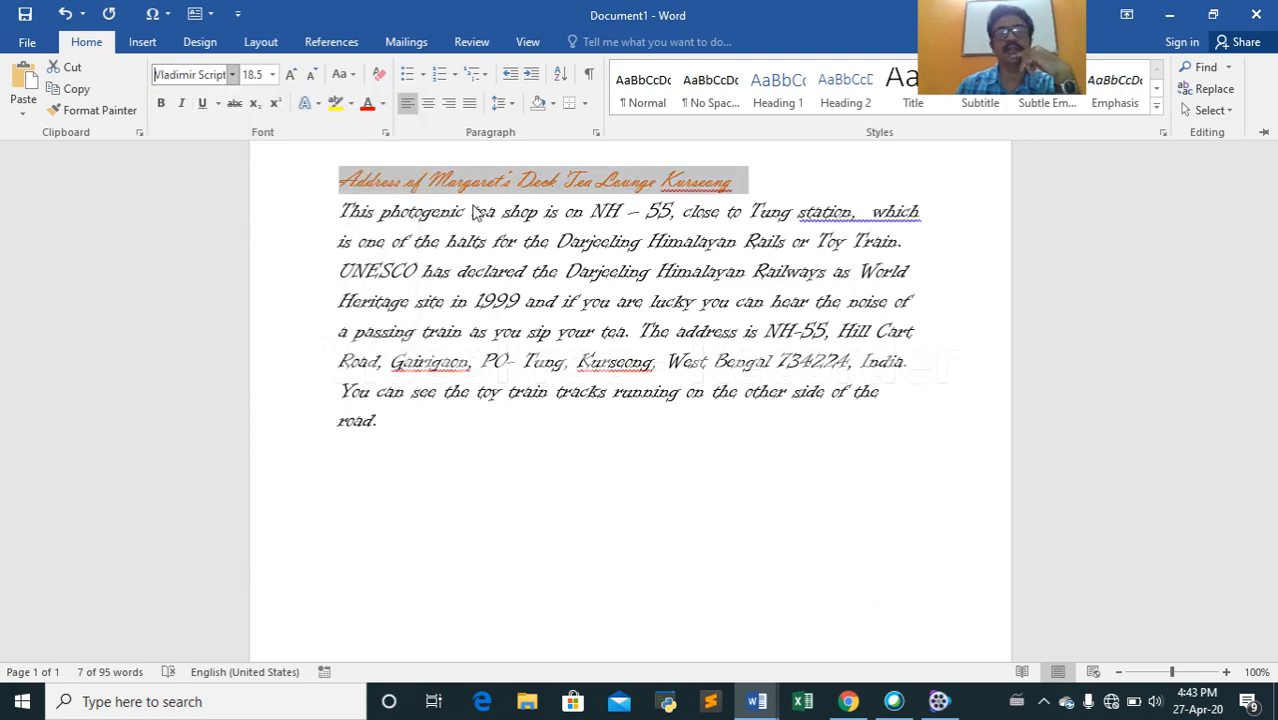
{"action": "left_click", "coordinate": [383, 104]}
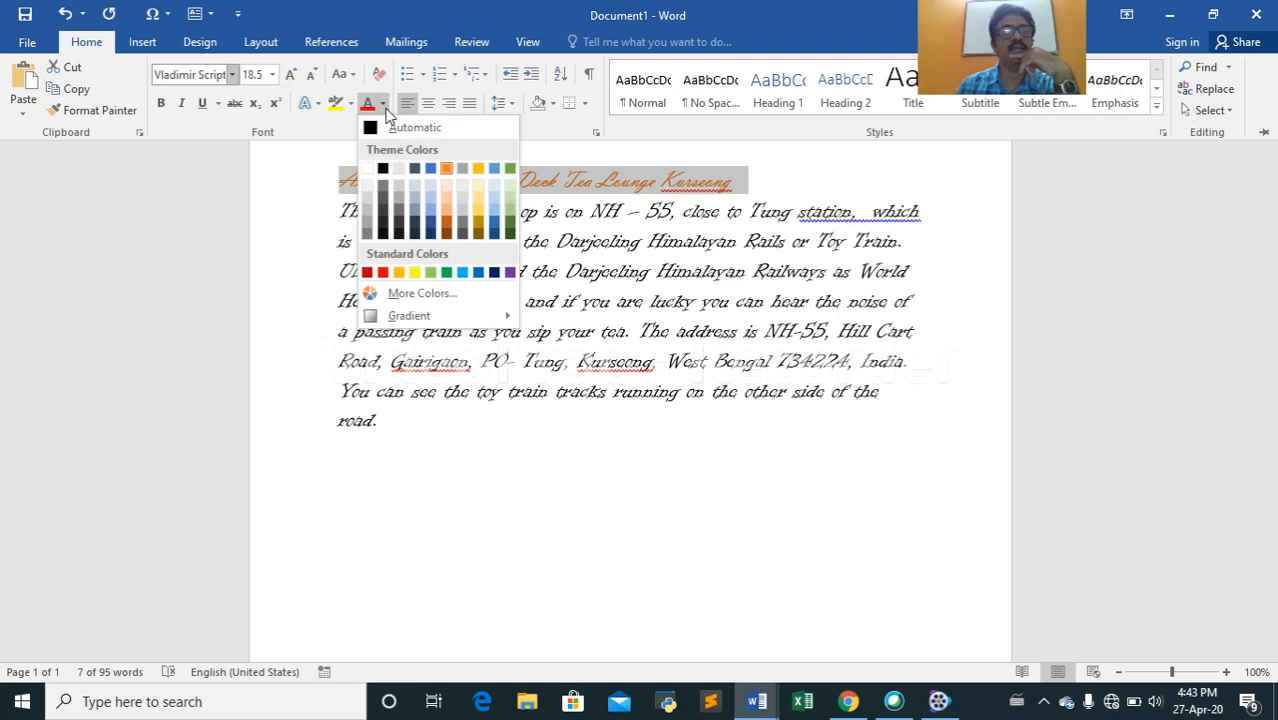
{"action": "left_click", "coordinate": [462, 272]}
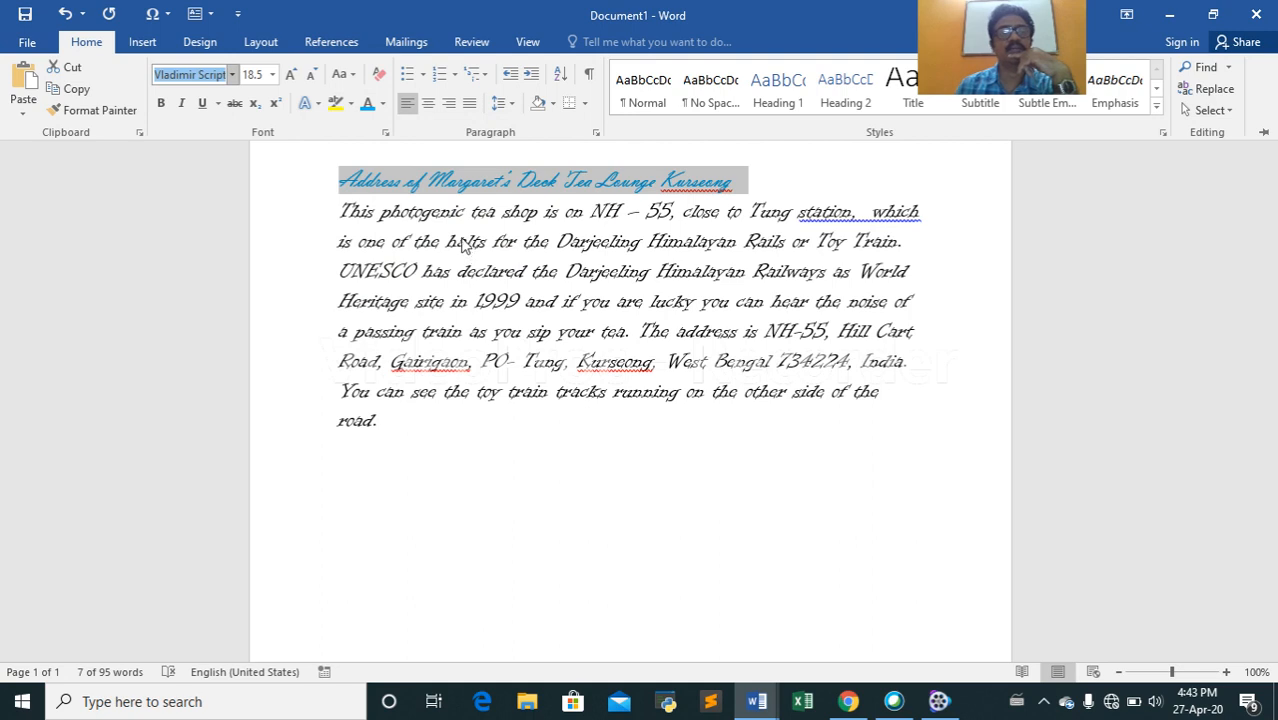
Apply a grey shading fill with a clear pattern to the whole heading paragraph.
{"action": "left_click", "coordinate": [586, 106]}
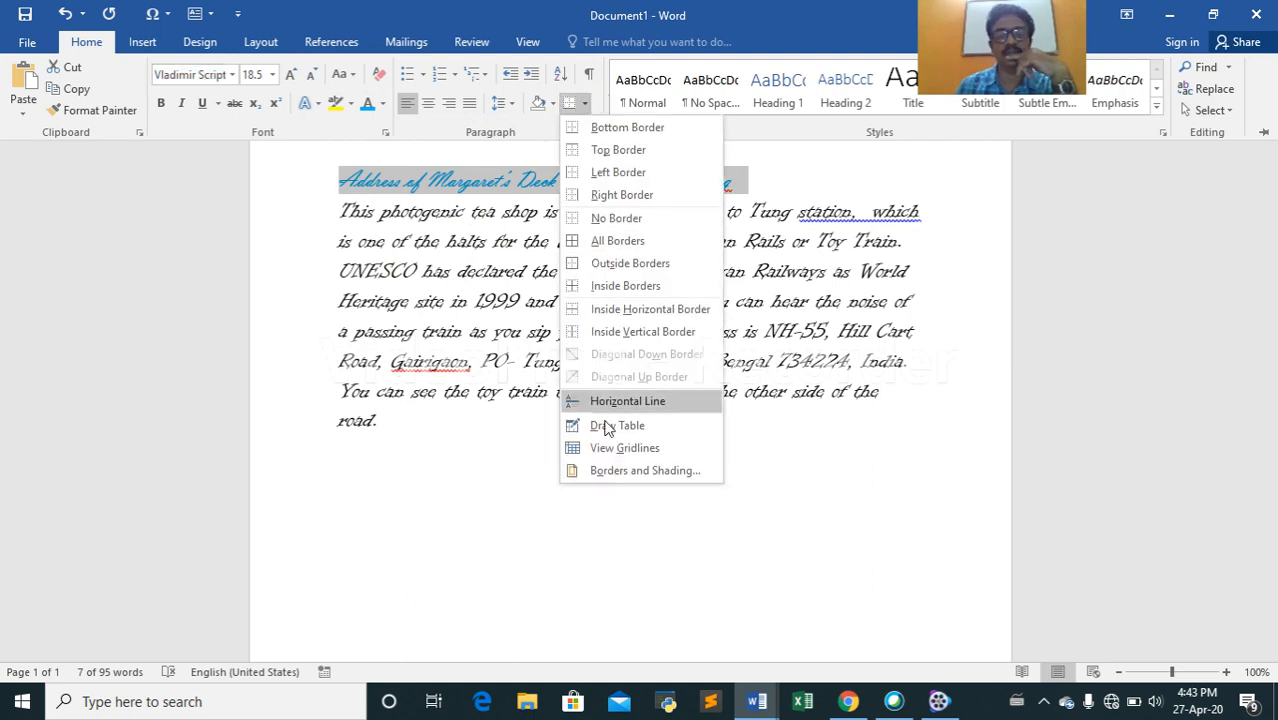
{"action": "left_click", "coordinate": [614, 474]}
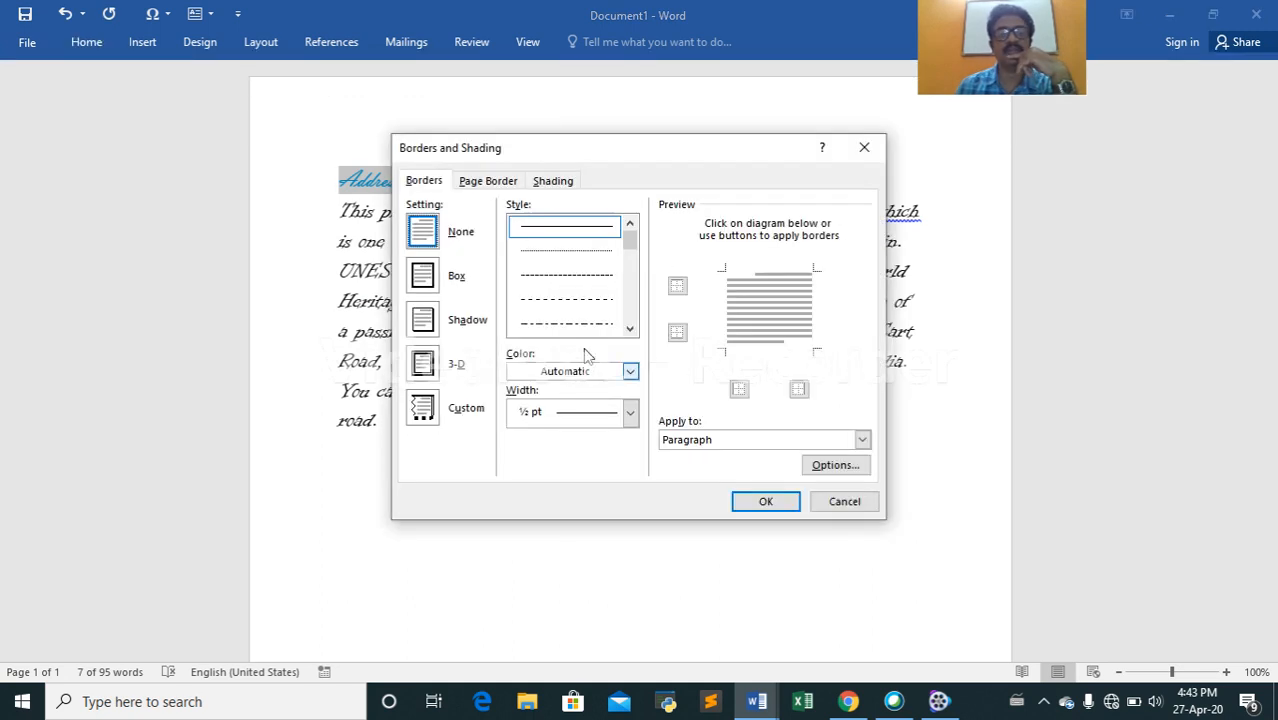
{"action": "left_click", "coordinate": [540, 184]}
{"action": "left_click", "coordinate": [491, 229]}
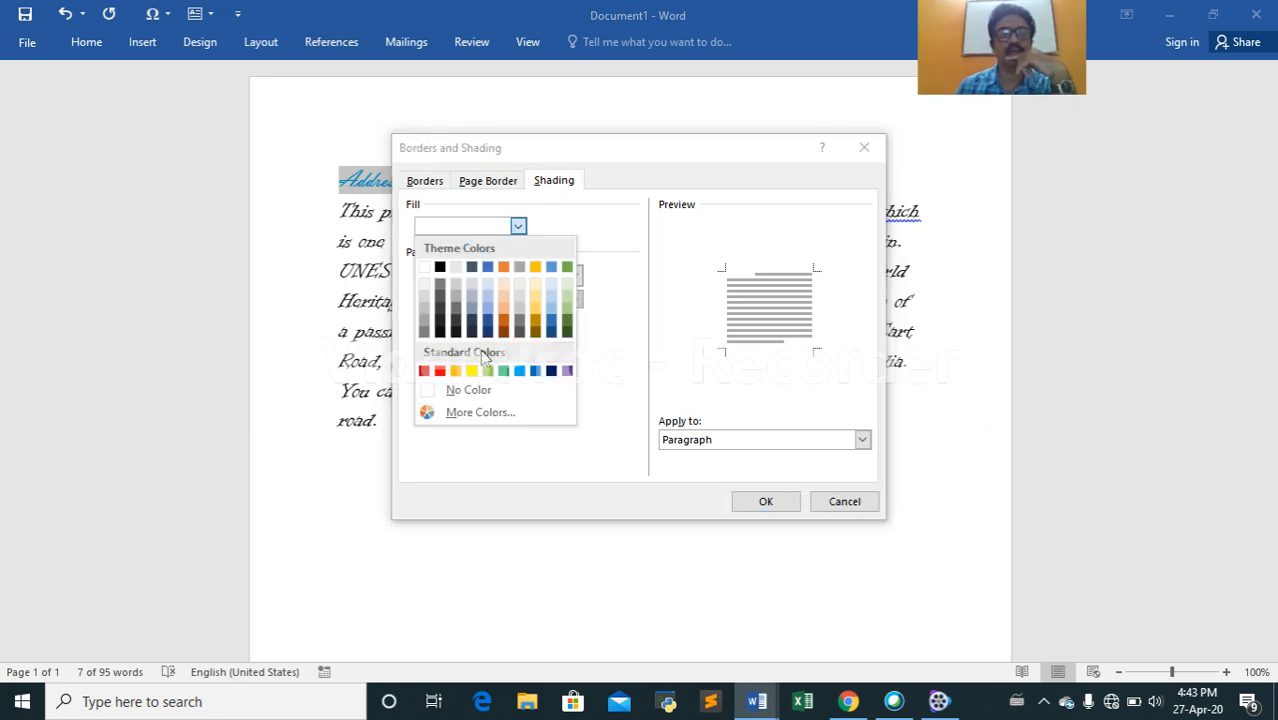
{"action": "left_click", "coordinate": [426, 312]}
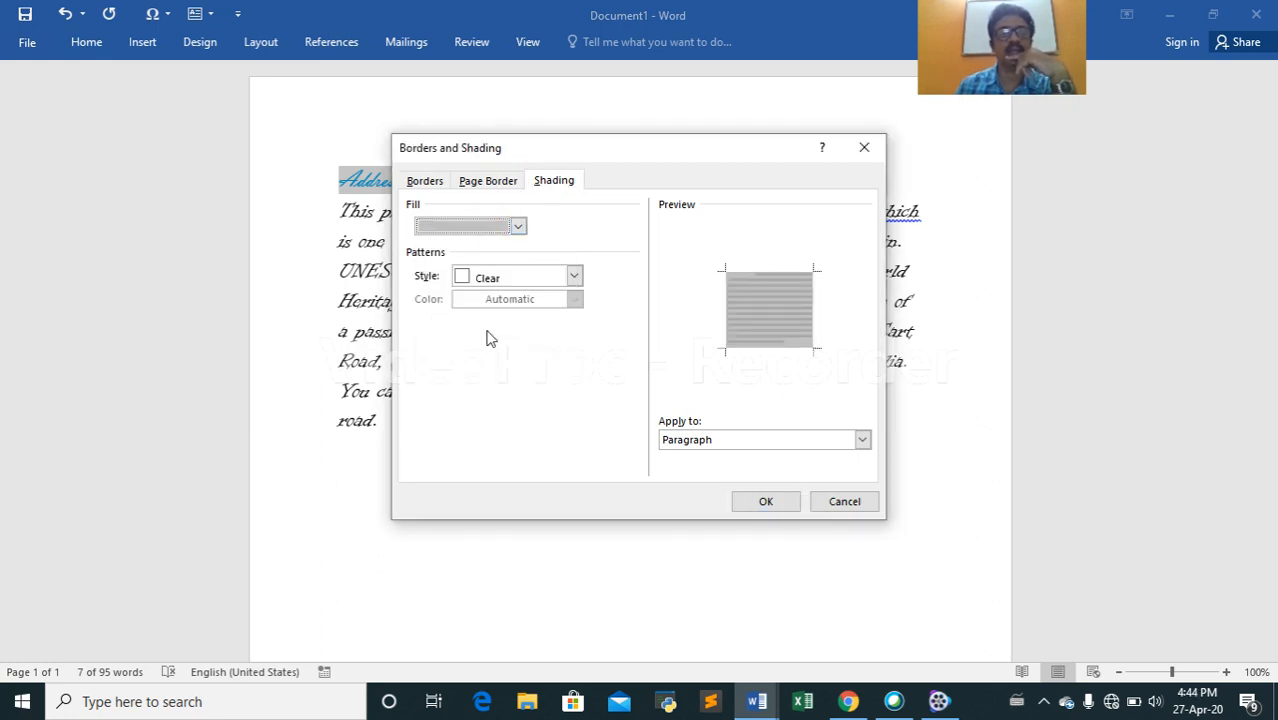
{"action": "left_click", "coordinate": [766, 503]}
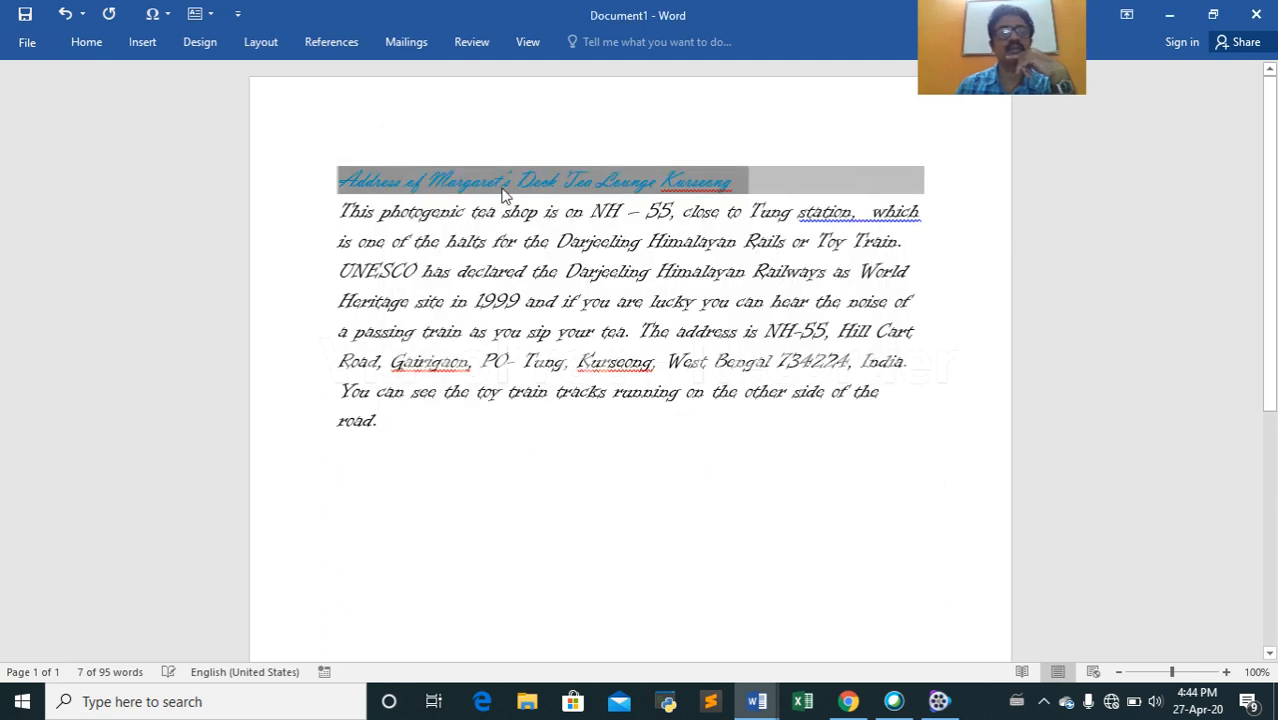
Change the heading's text colour to the black theme colour.
{"action": "left_click", "coordinate": [86, 42]}
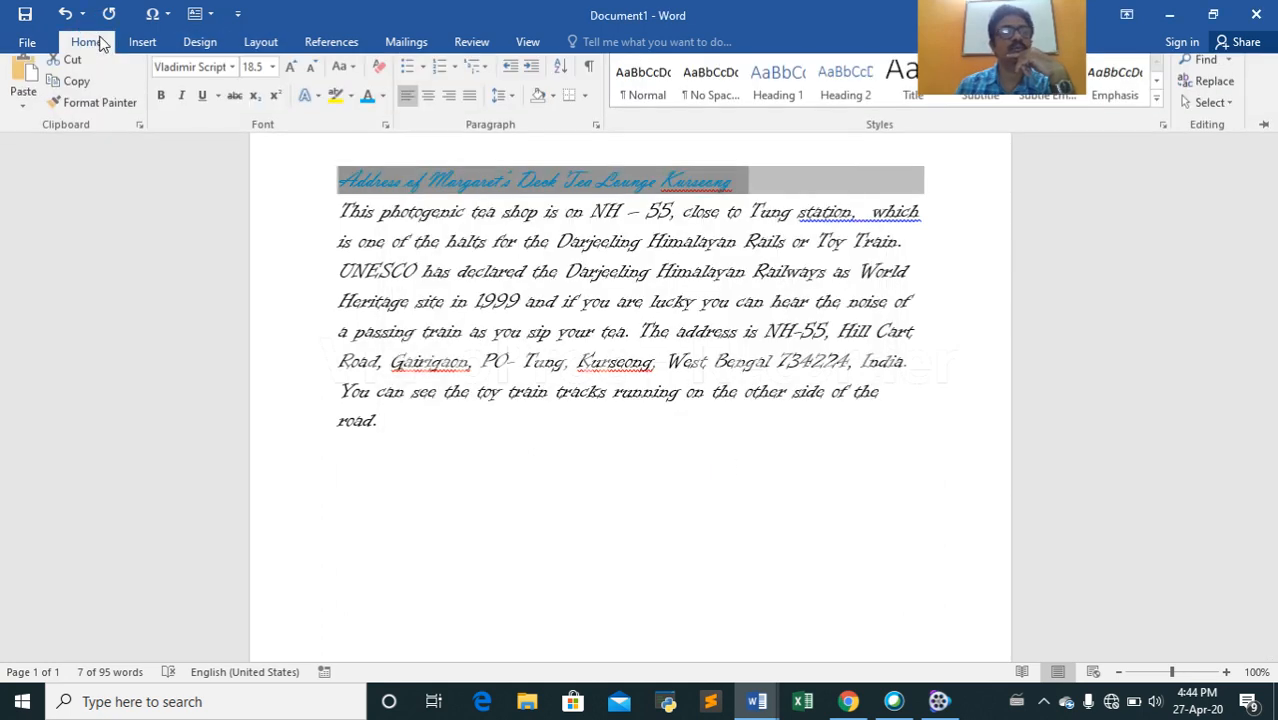
{"action": "left_click", "coordinate": [382, 104]}
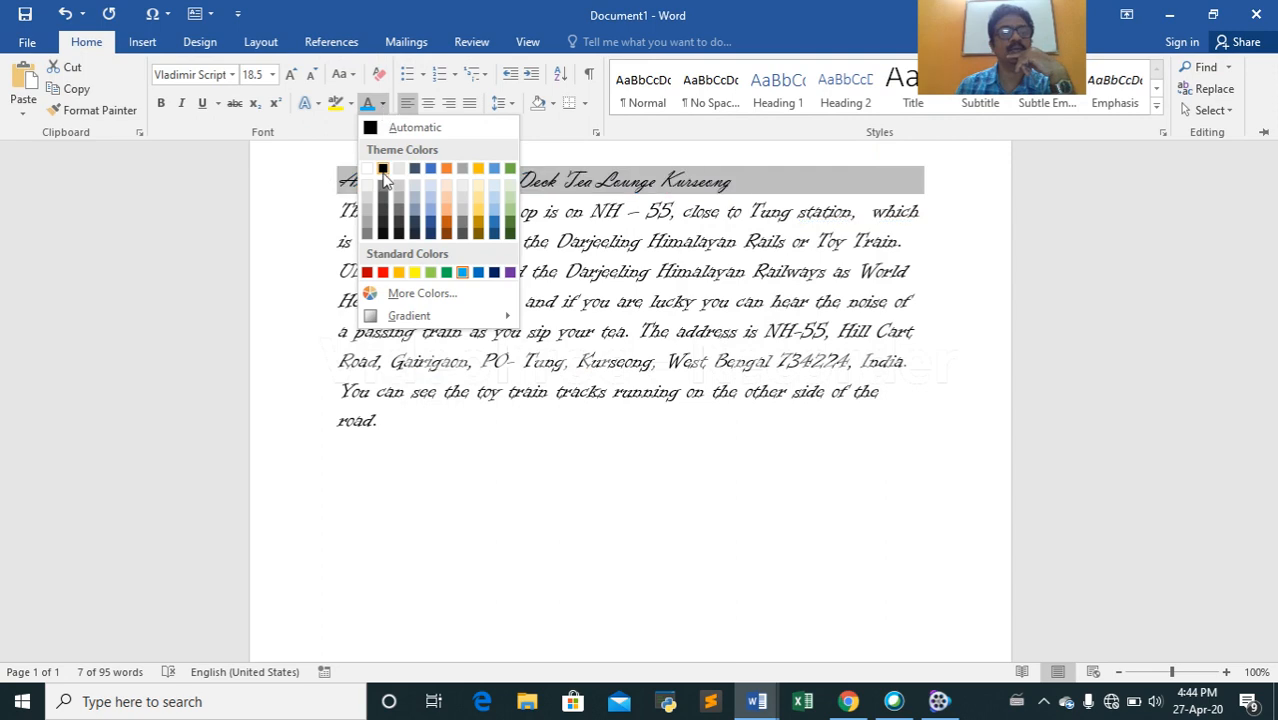
{"action": "left_click", "coordinate": [382, 170]}
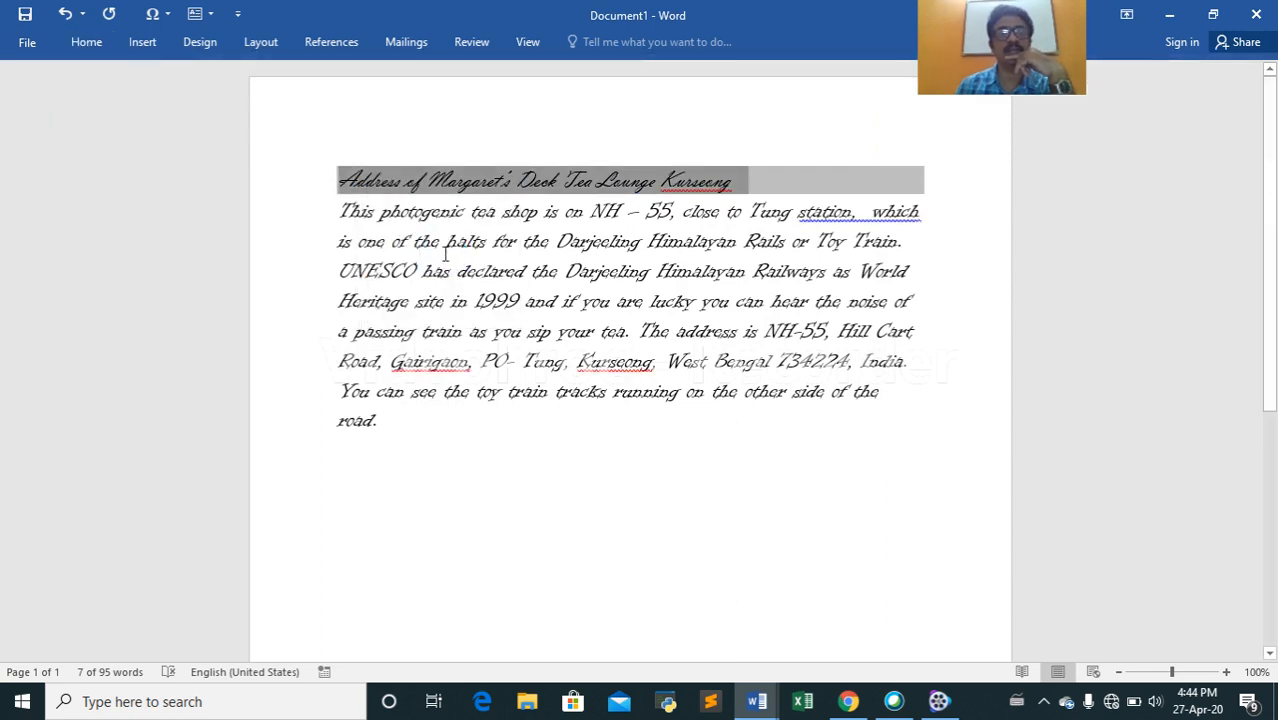
Justify the body paragraph below the heading, comparing it once with left alignment.
{"action": "left_click", "coordinate": [828, 280]}
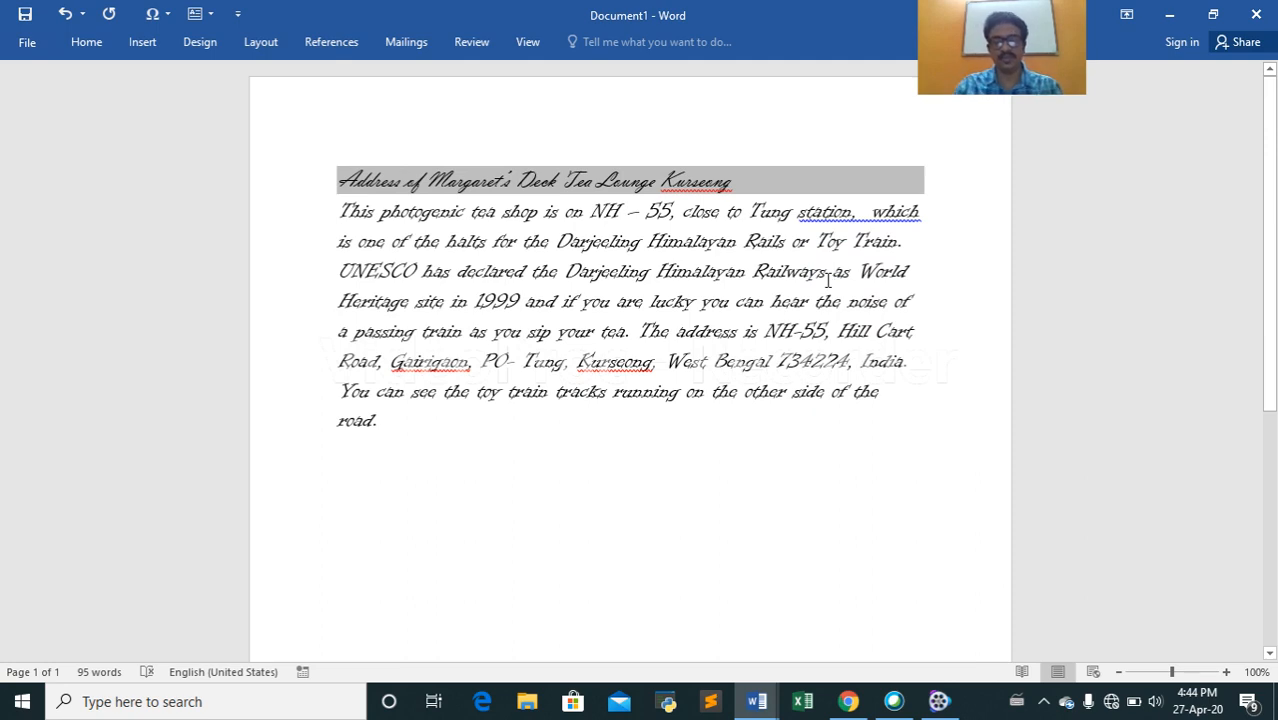
{"action": "key", "text": "ctrl+j"}
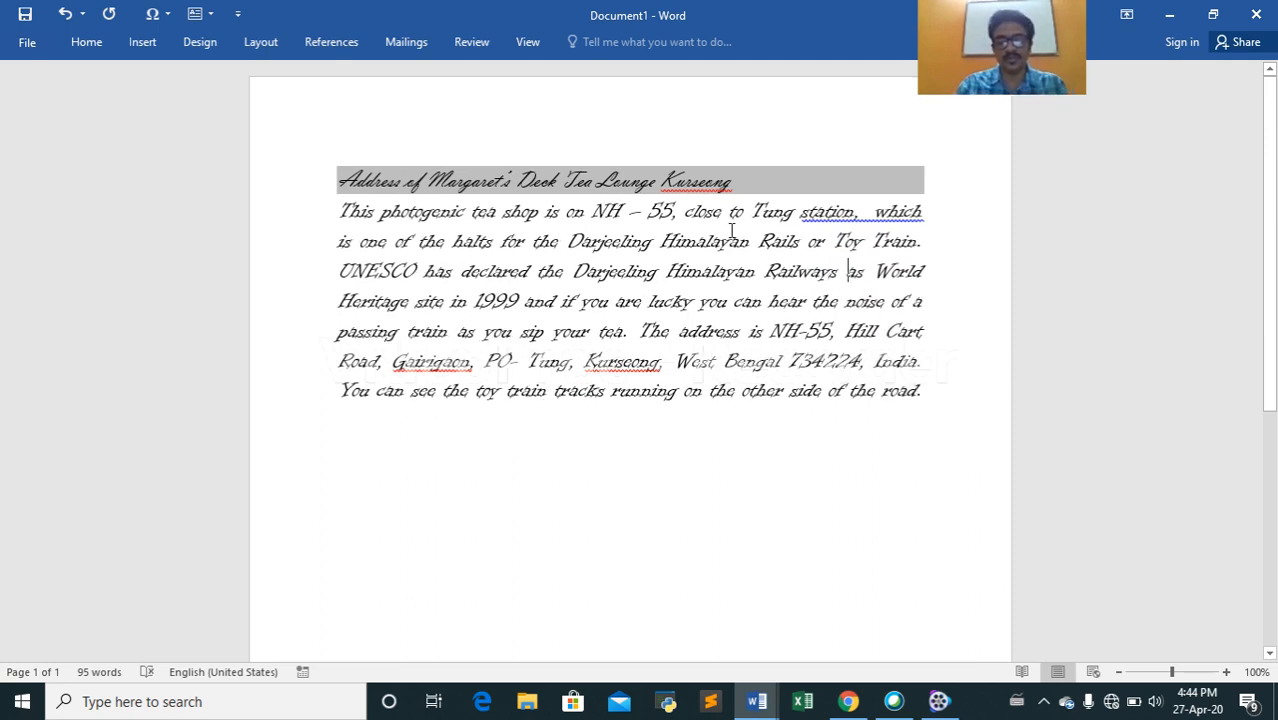
{"action": "key", "text": "ctrl+l"}
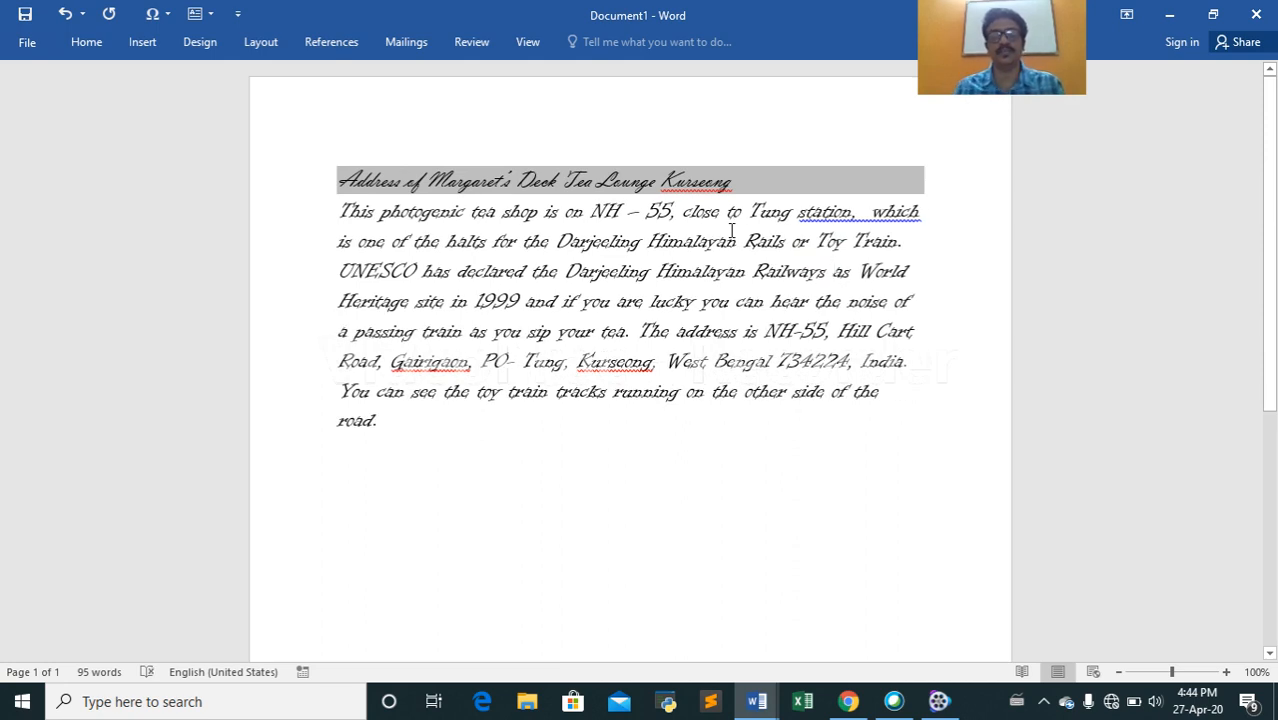
{"action": "key", "text": "ctrl+j"}
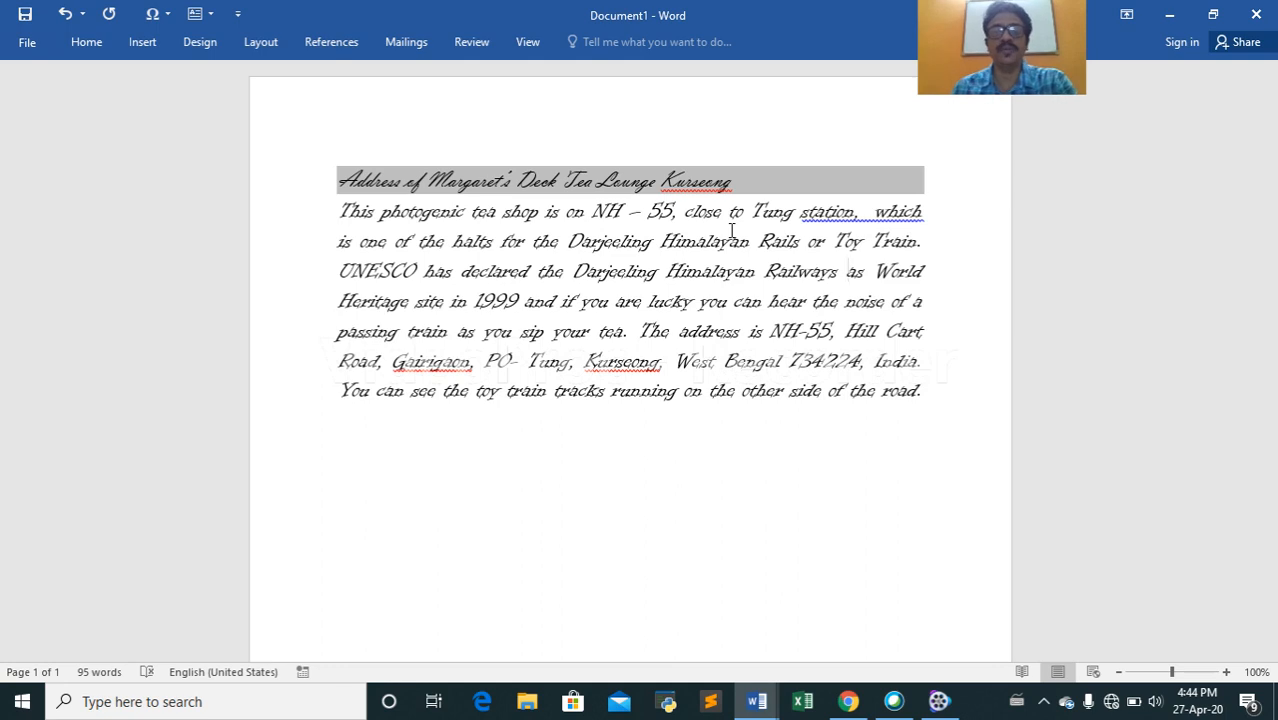
Set the body paragraph's line spacing to 1.5.
{"action": "left_click", "coordinate": [100, 44]}
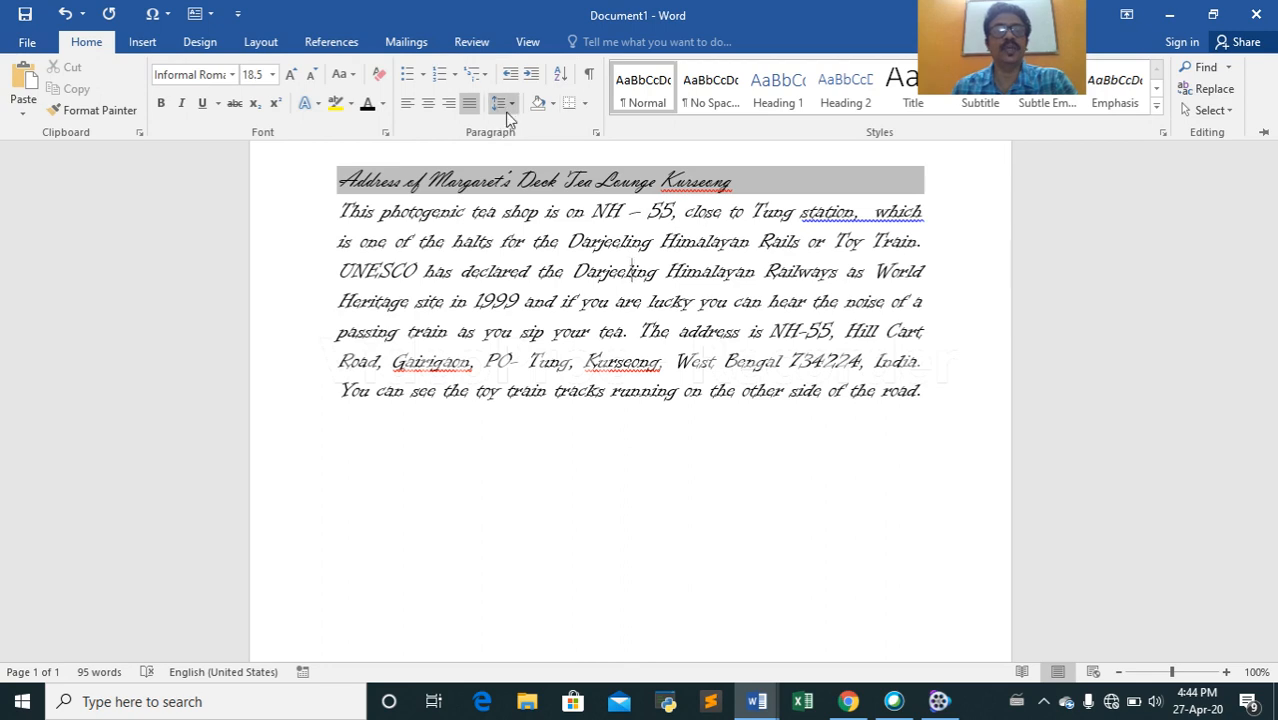
{"action": "left_click", "coordinate": [506, 111]}
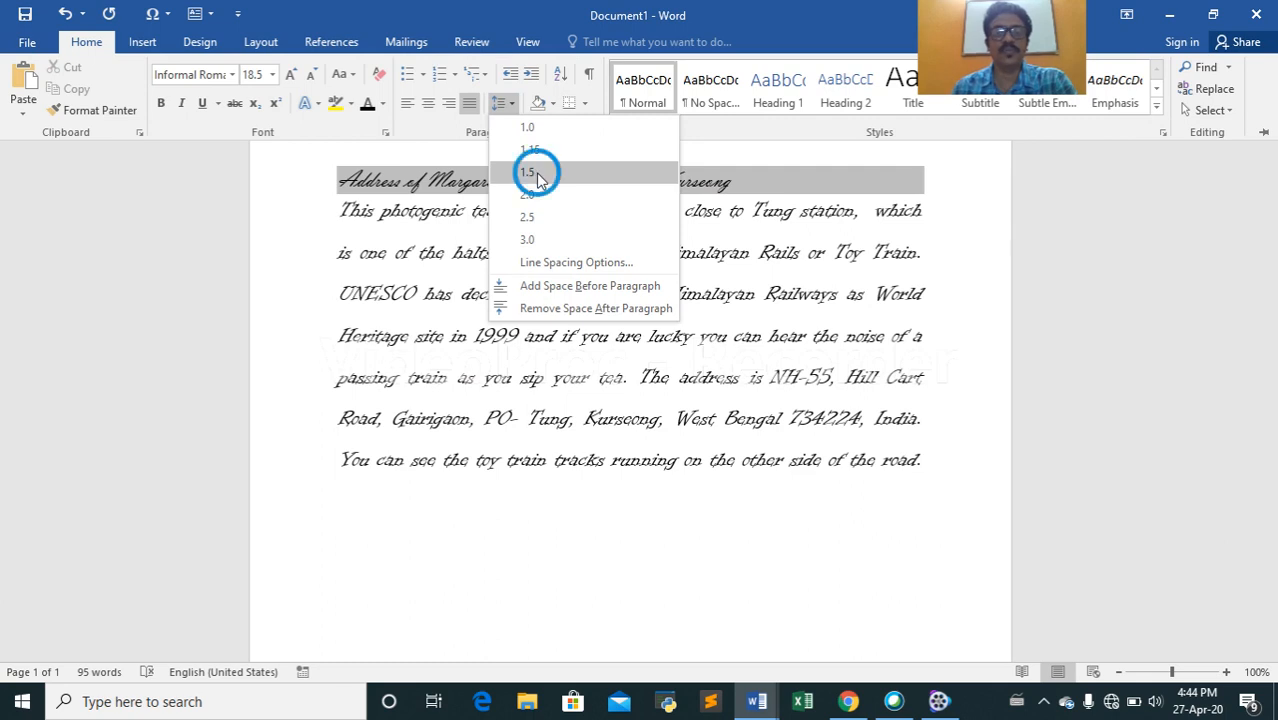
{"action": "left_click", "coordinate": [536, 172]}
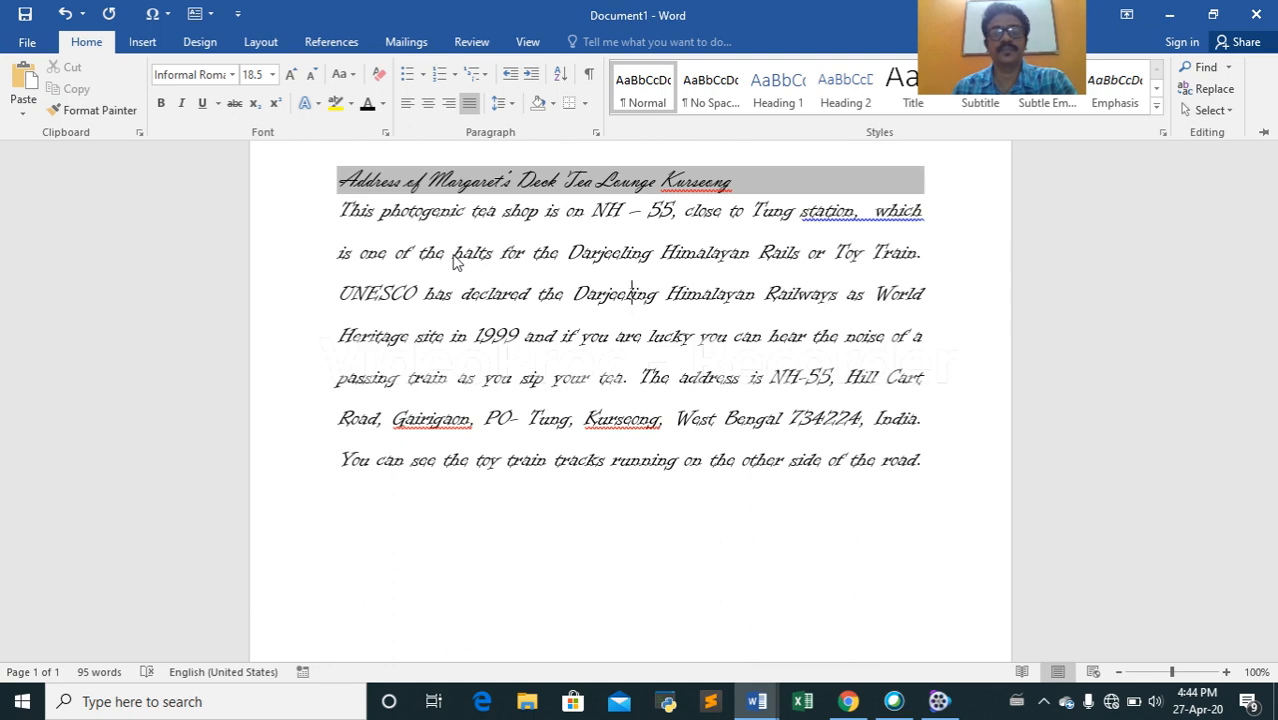
Enlarge the text of the whole body paragraph below the heading to 22 pt.
{"action": "left_click", "coordinate": [350, 212]}
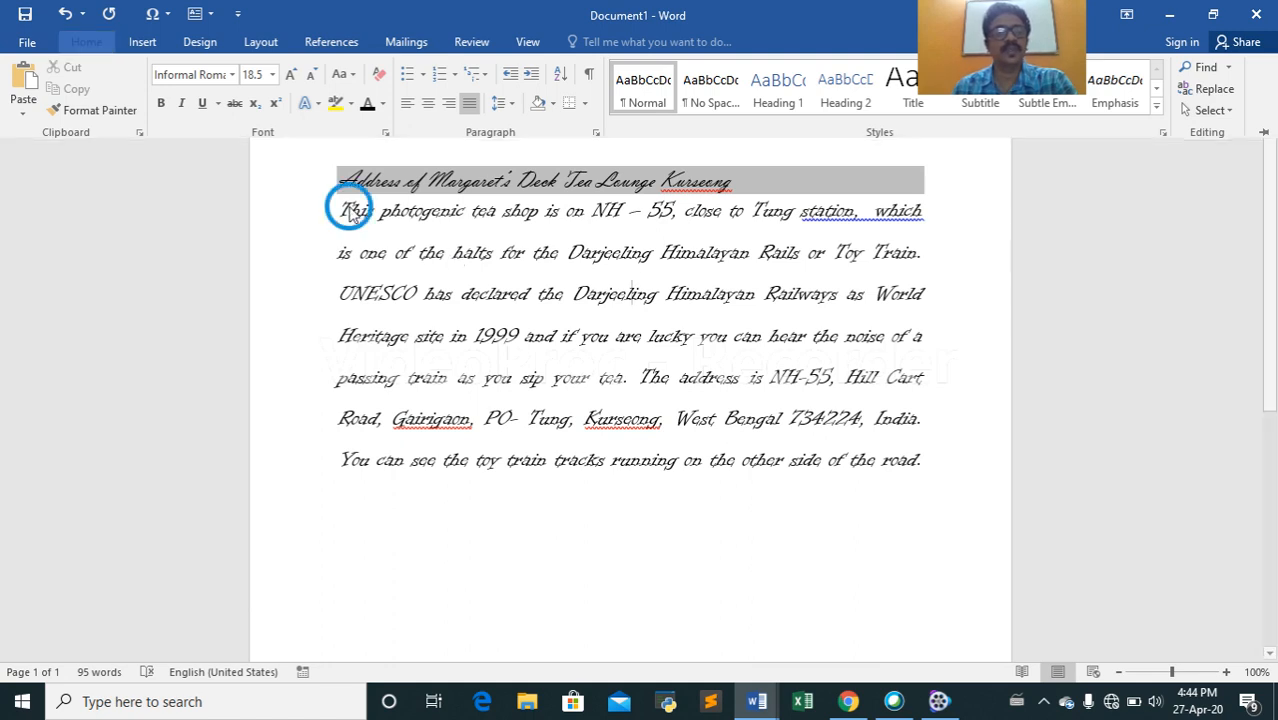
{"action": "key", "text": "ctrl+F1"}
{"action": "left_click_drag", "start_coordinate": [343, 210], "coordinate": [967, 452]}
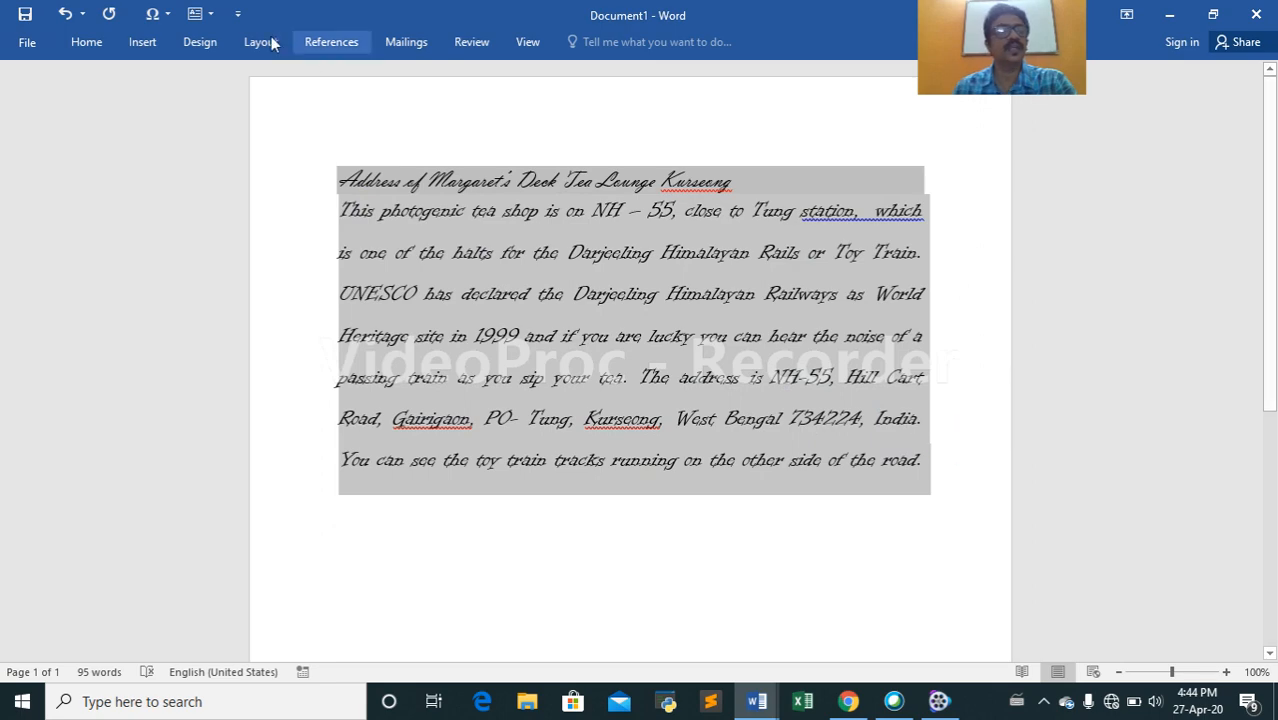
{"action": "left_click", "coordinate": [80, 47]}
{"action": "key", "text": "ctrl+F1"}
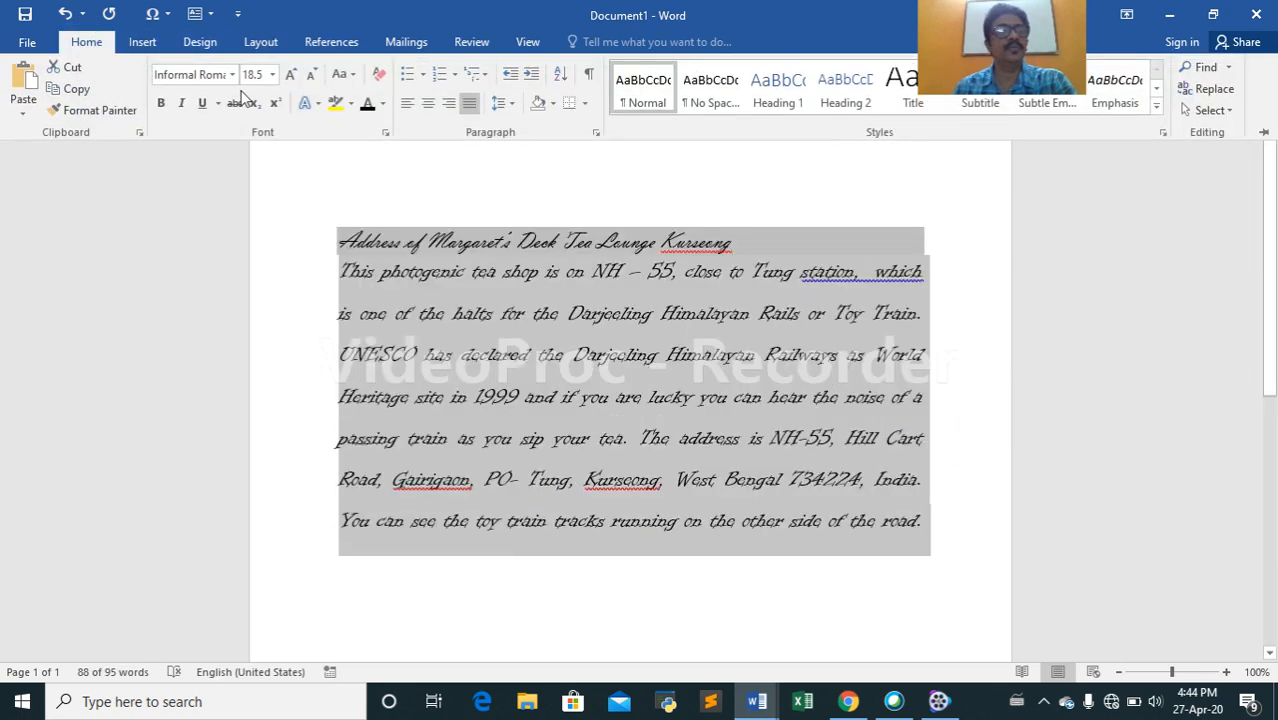
{"action": "left_click", "coordinate": [291, 76]}
{"action": "left_click", "coordinate": [291, 76]}
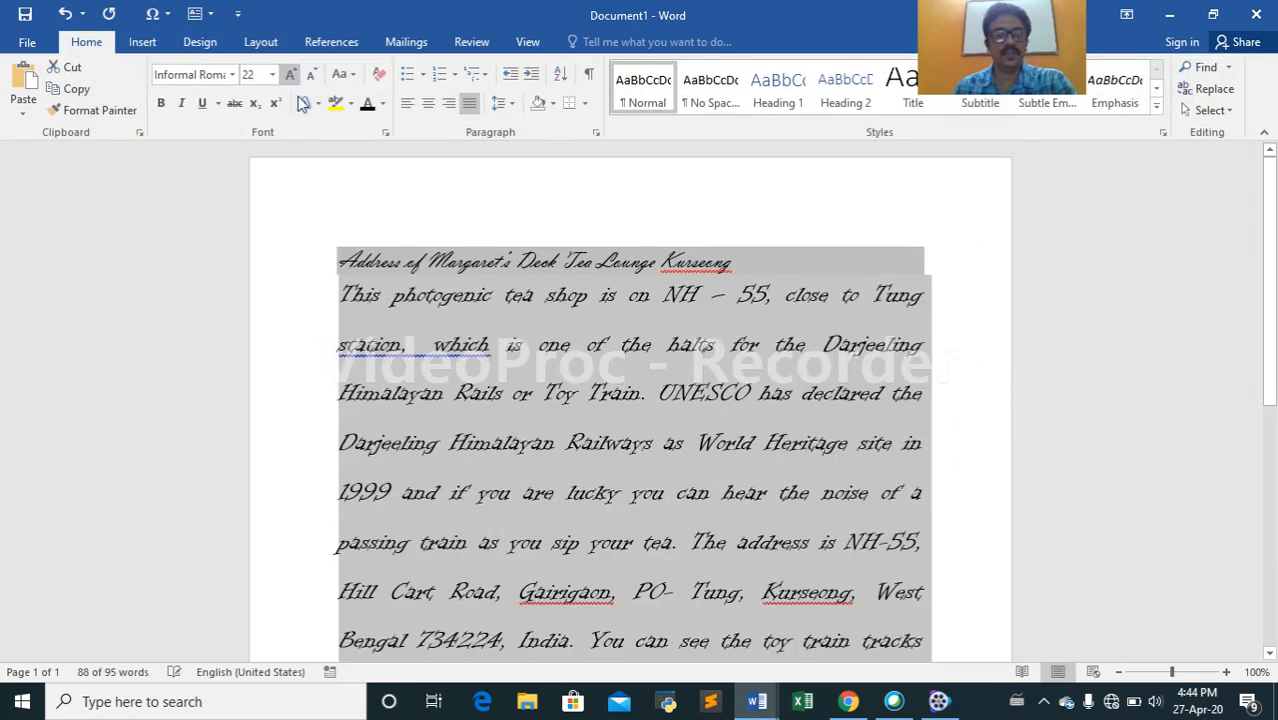
{"action": "scroll", "coordinate": [601, 414], "scroll_direction": "down", "scroll_amount": 1}
{"action": "left_click", "coordinate": [588, 410]}
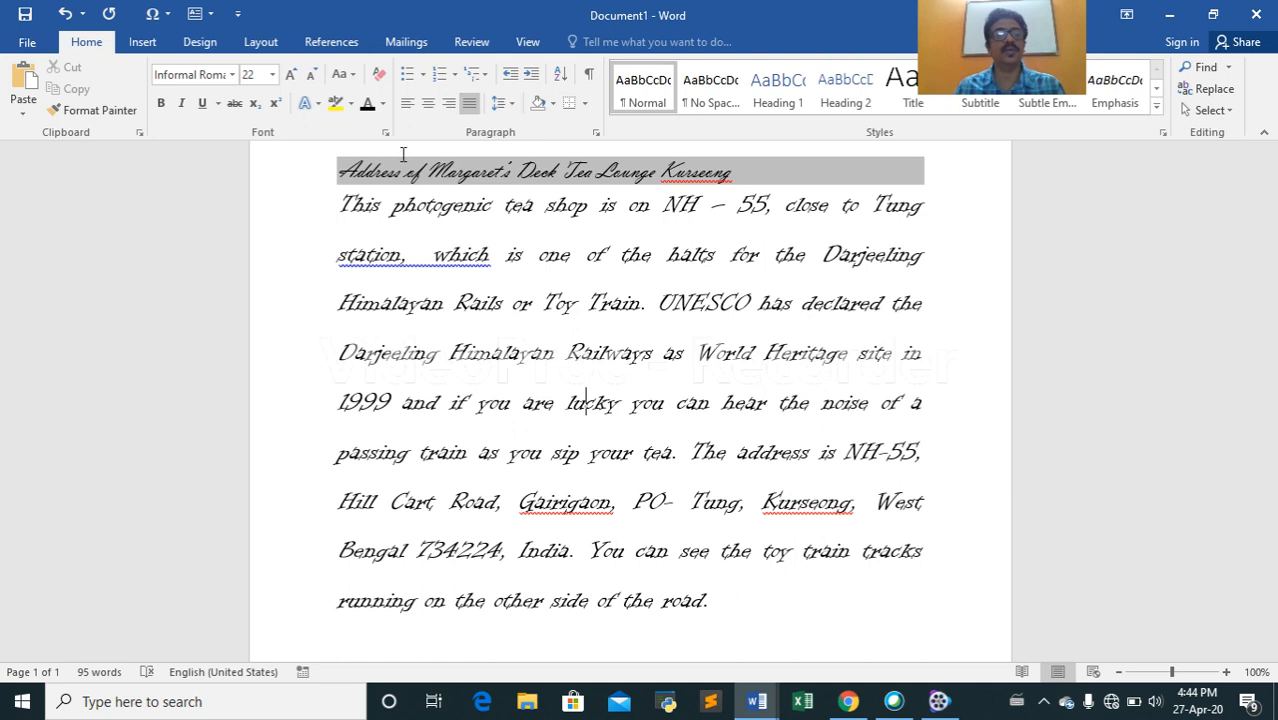
Enlarge the address heading's text to 22.5 pt and centre the heading.
{"action": "left_click", "coordinate": [378, 190]}
{"action": "left_click_drag", "start_coordinate": [345, 177], "coordinate": [762, 163]}
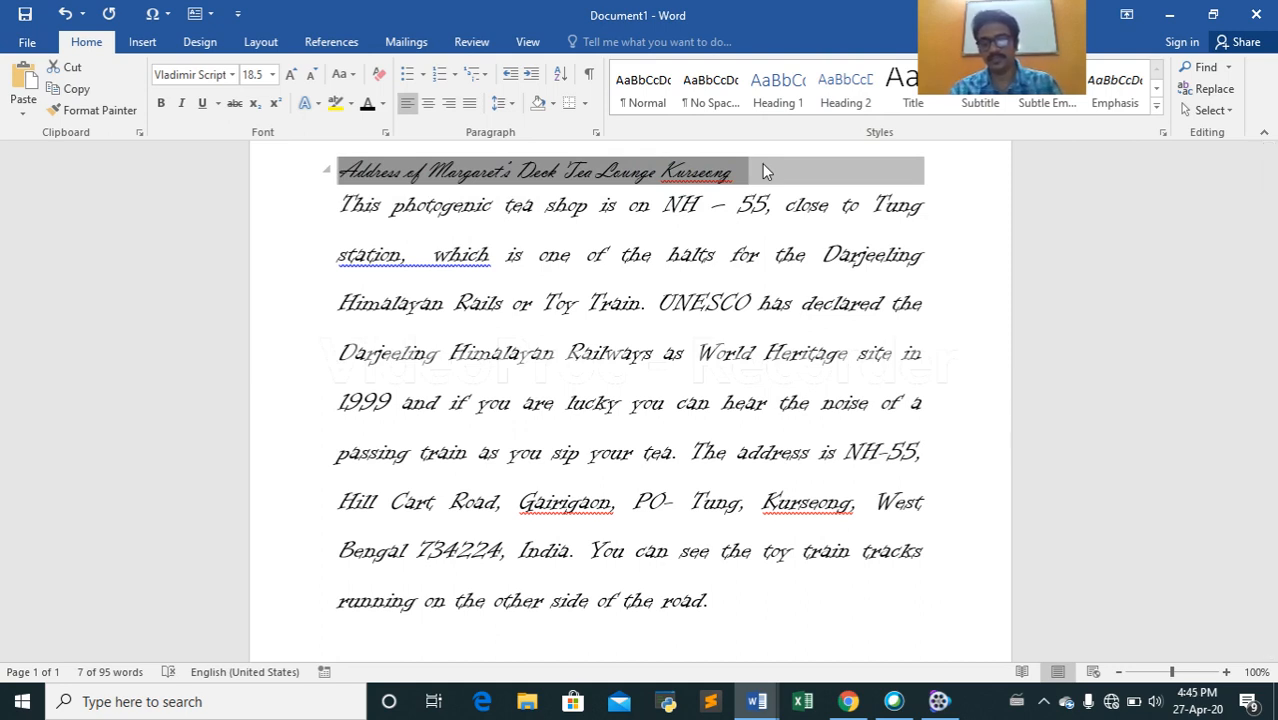
{"action": "key", "text": "ctrl+bracketright"}
{"action": "key", "text": "ctrl+bracketright"}
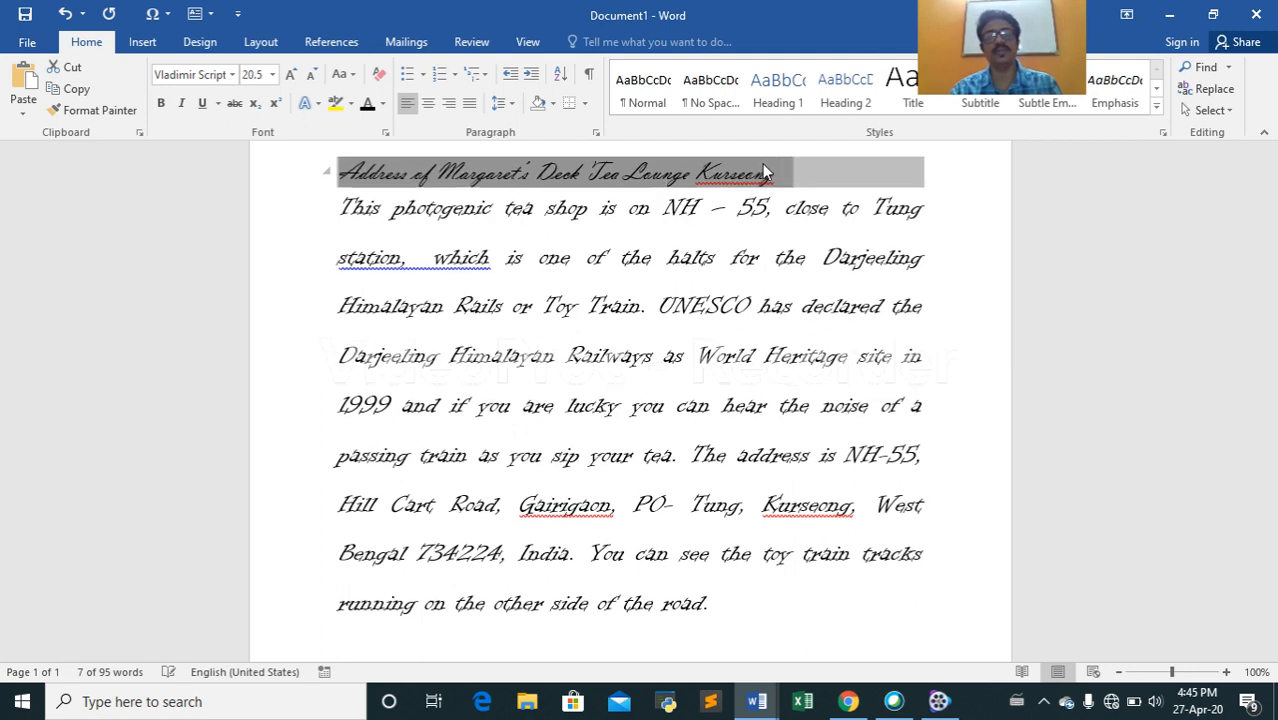
{"action": "key", "text": "ctrl+bracketright"}
{"action": "key", "text": "ctrl+bracketright"}
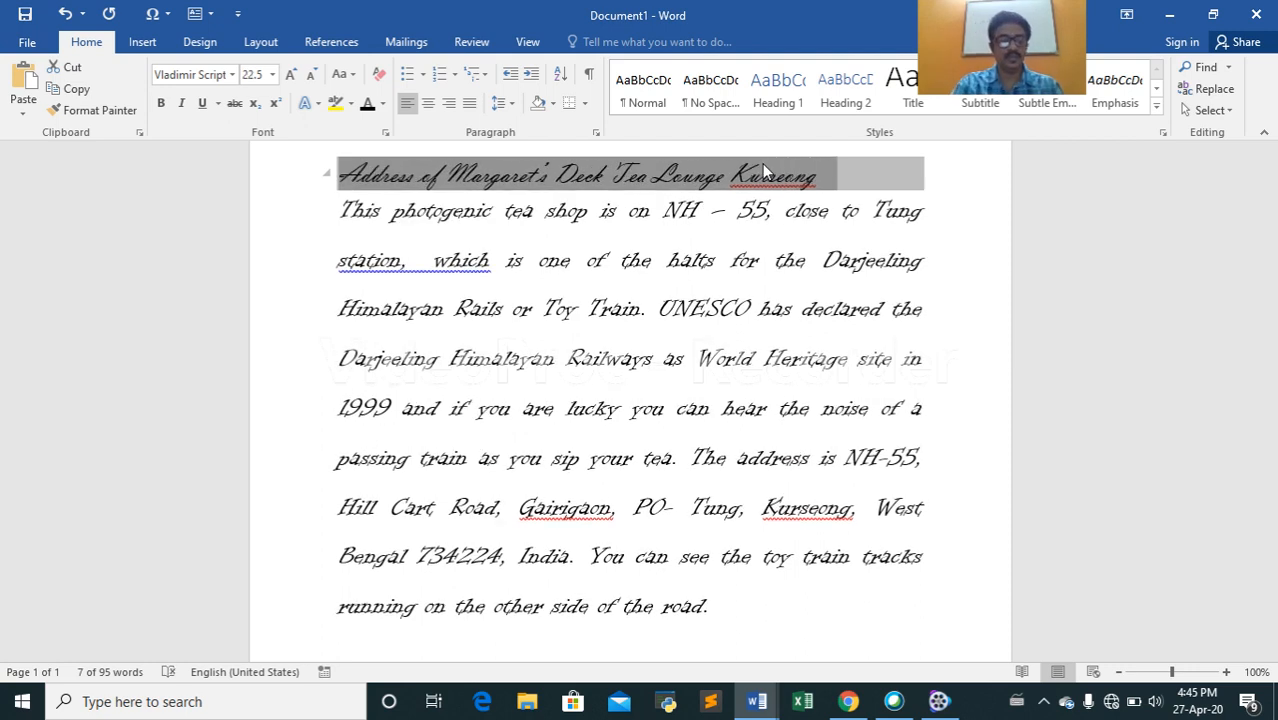
{"action": "key", "text": "ctrl+e"}
Add a Dropped drop cap to the first letter of the body paragraph.
{"action": "left_click", "coordinate": [357, 210]}
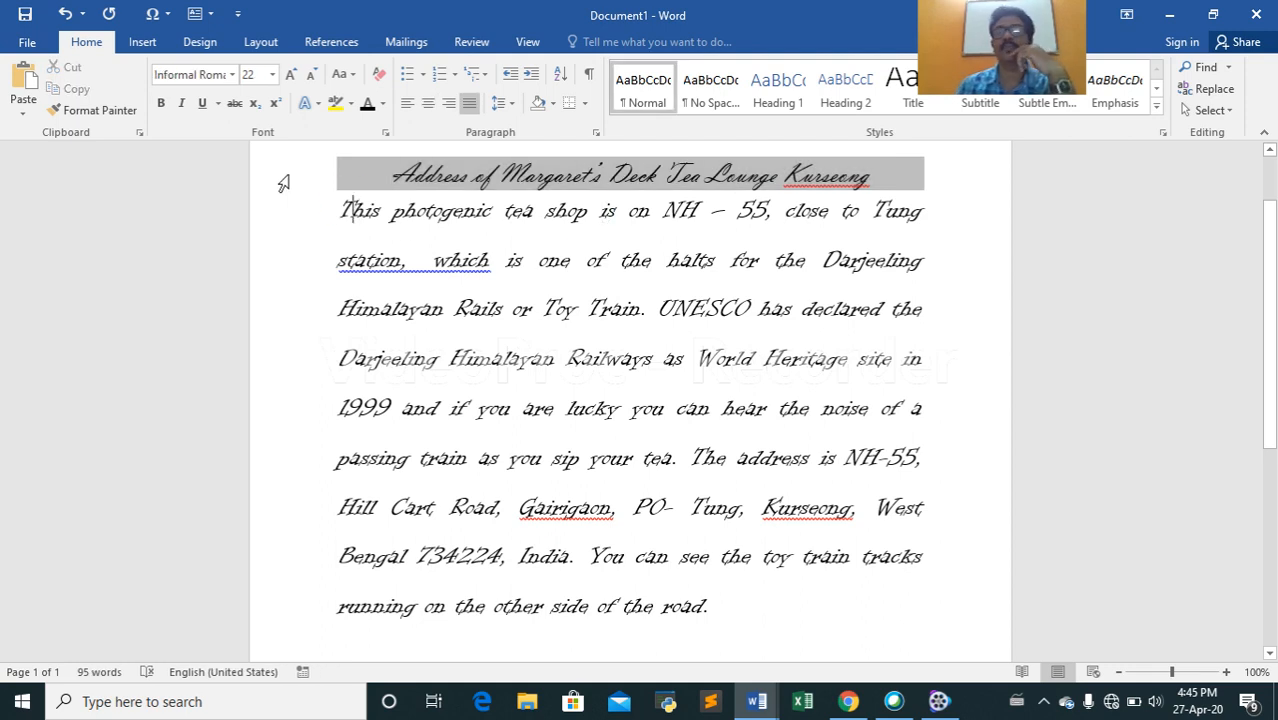
{"action": "left_click", "coordinate": [142, 41]}
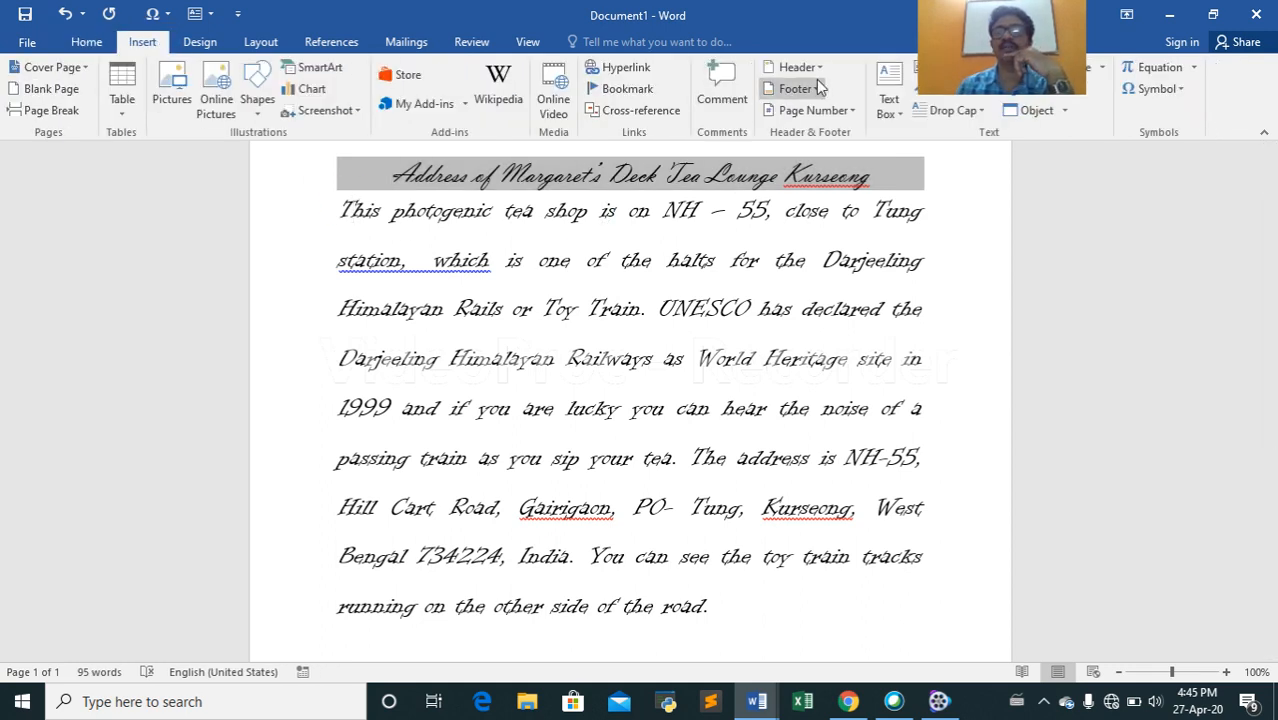
{"action": "left_click", "coordinate": [973, 108]}
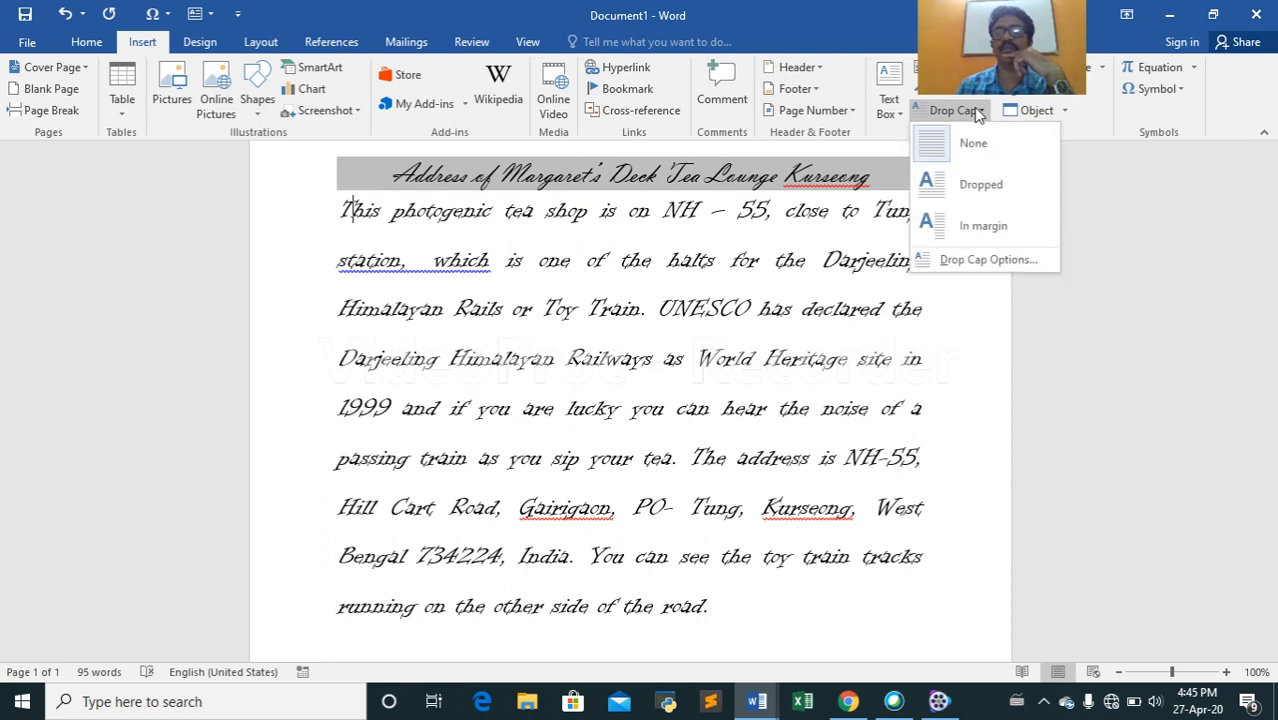
{"action": "left_click", "coordinate": [981, 188]}
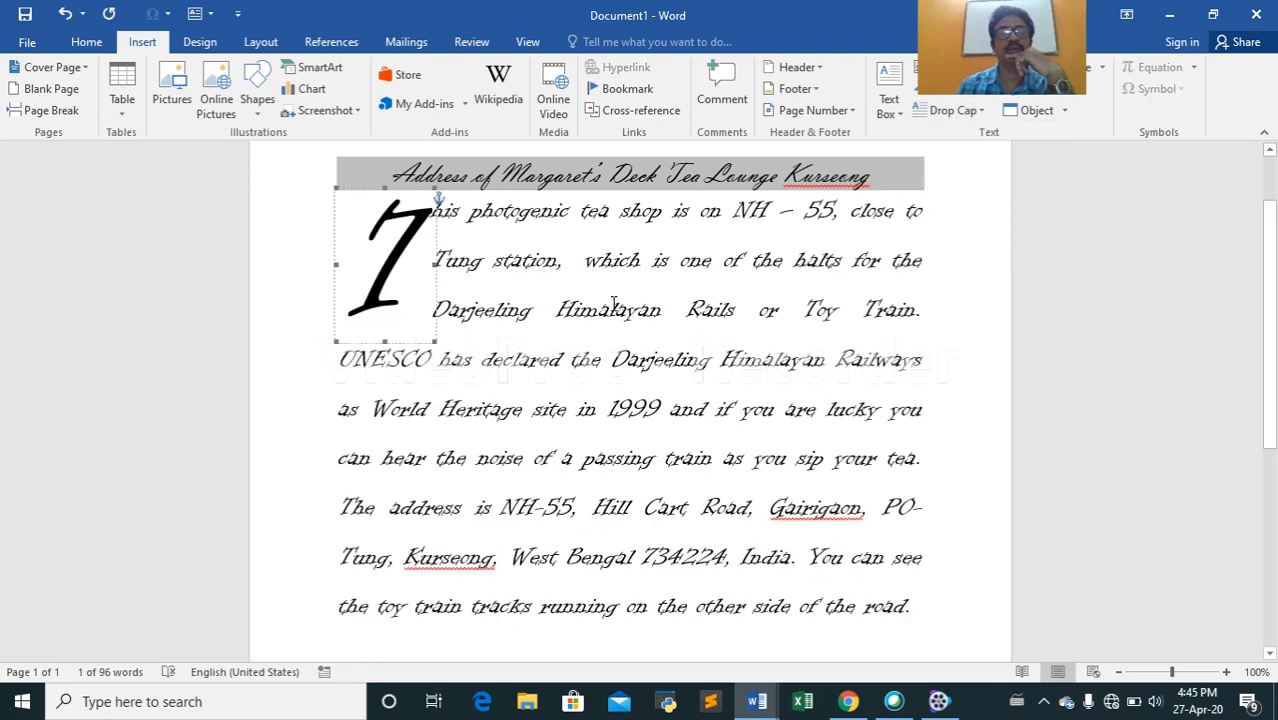
Increase the drop cap's distance from the text by one increment in the drop cap options.
{"action": "left_click", "coordinate": [980, 111]}
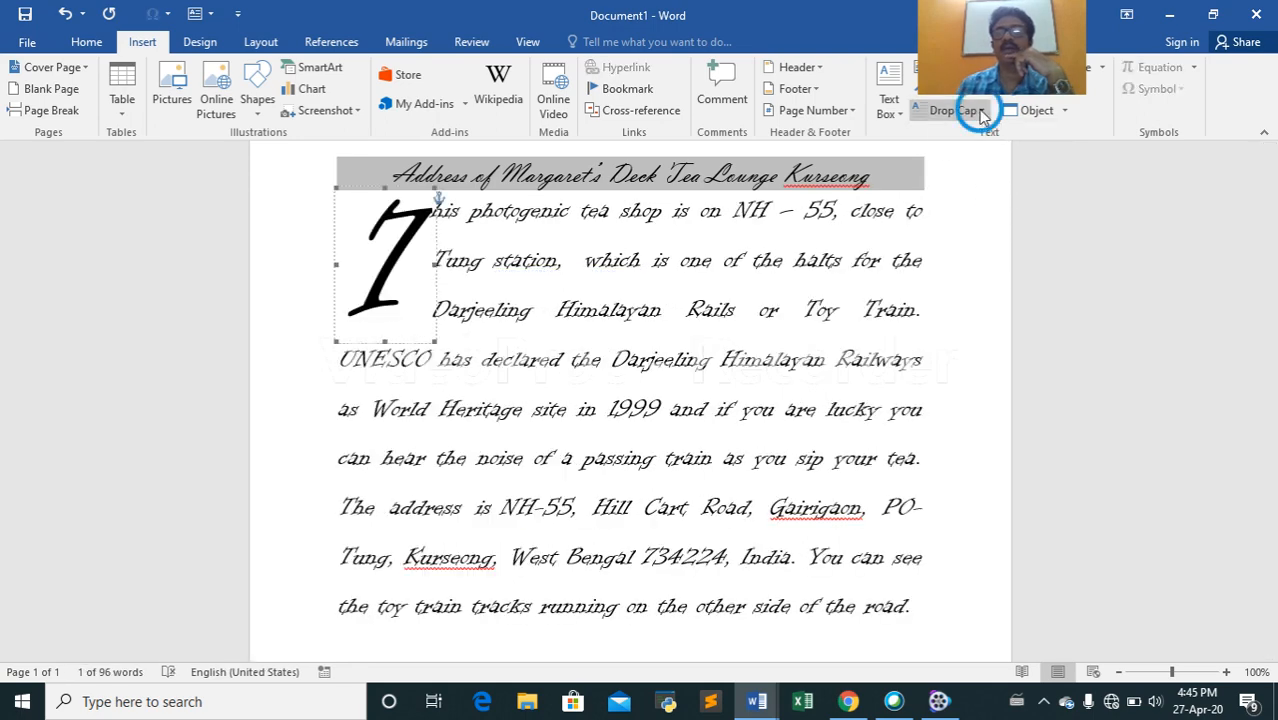
{"action": "left_click", "coordinate": [989, 260]}
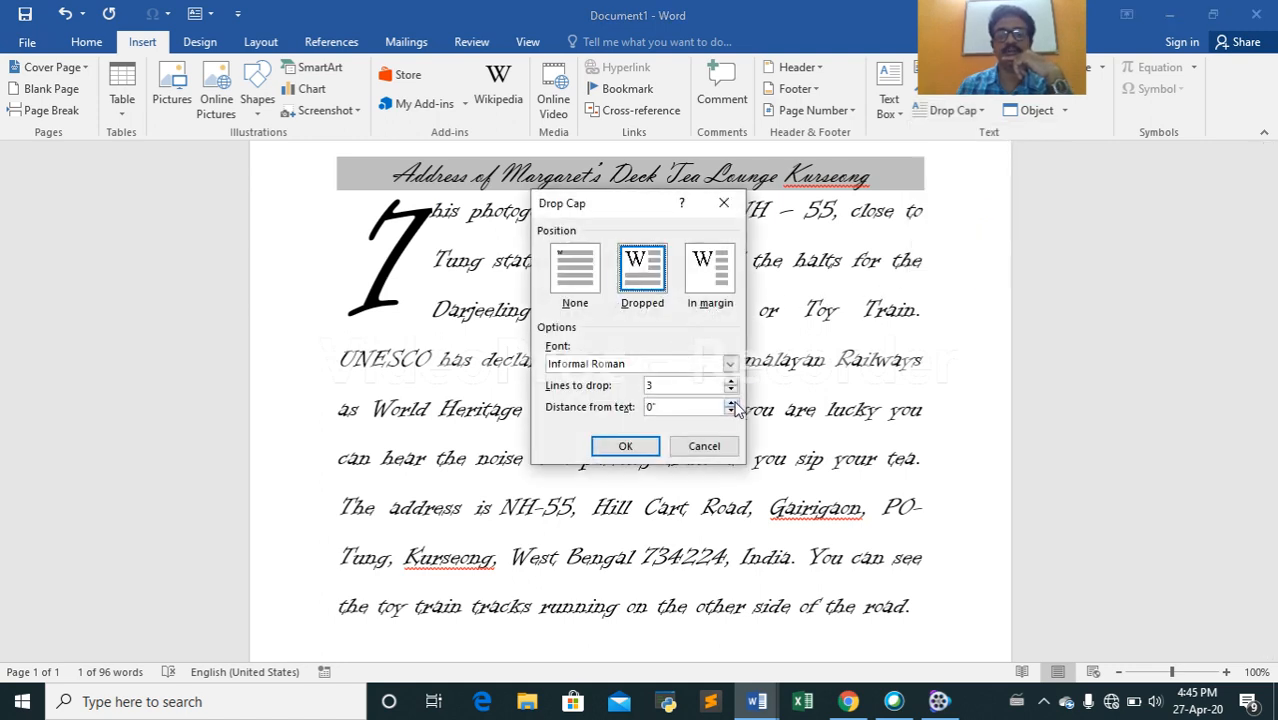
{"action": "left_click", "coordinate": [732, 402]}
{"action": "left_click", "coordinate": [625, 446]}
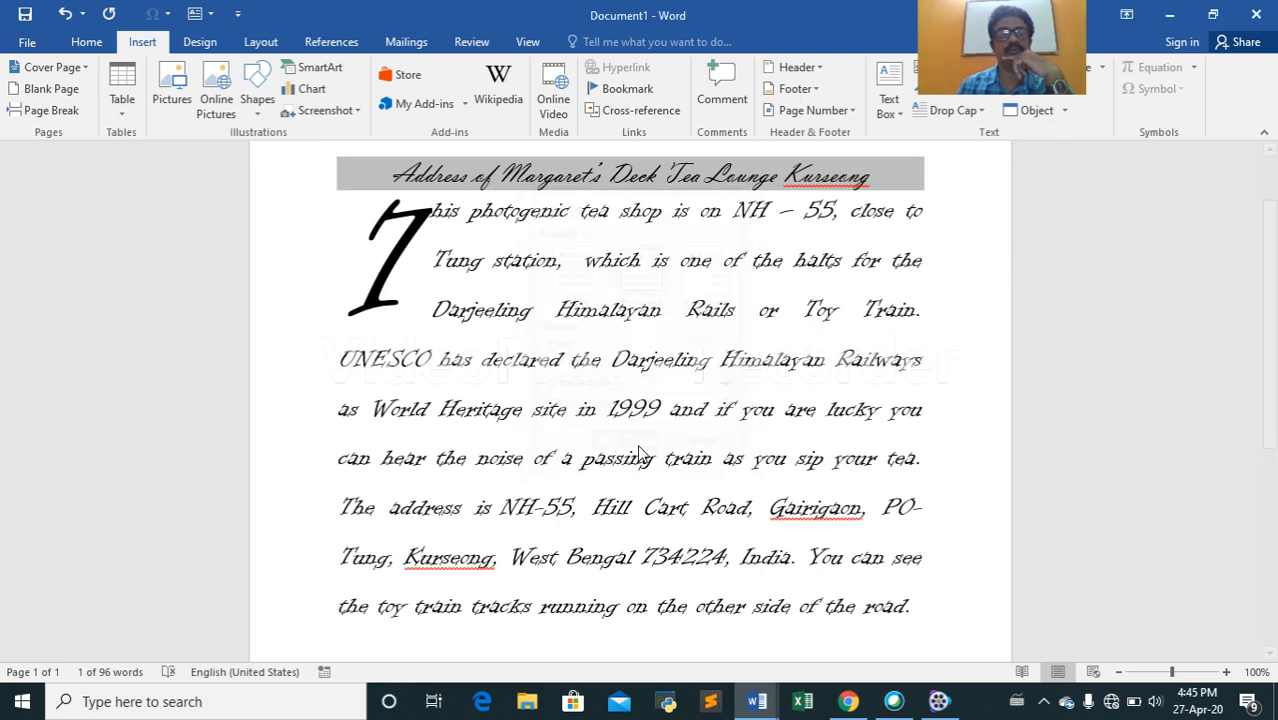
{"action": "left_click", "coordinate": [511, 264]}
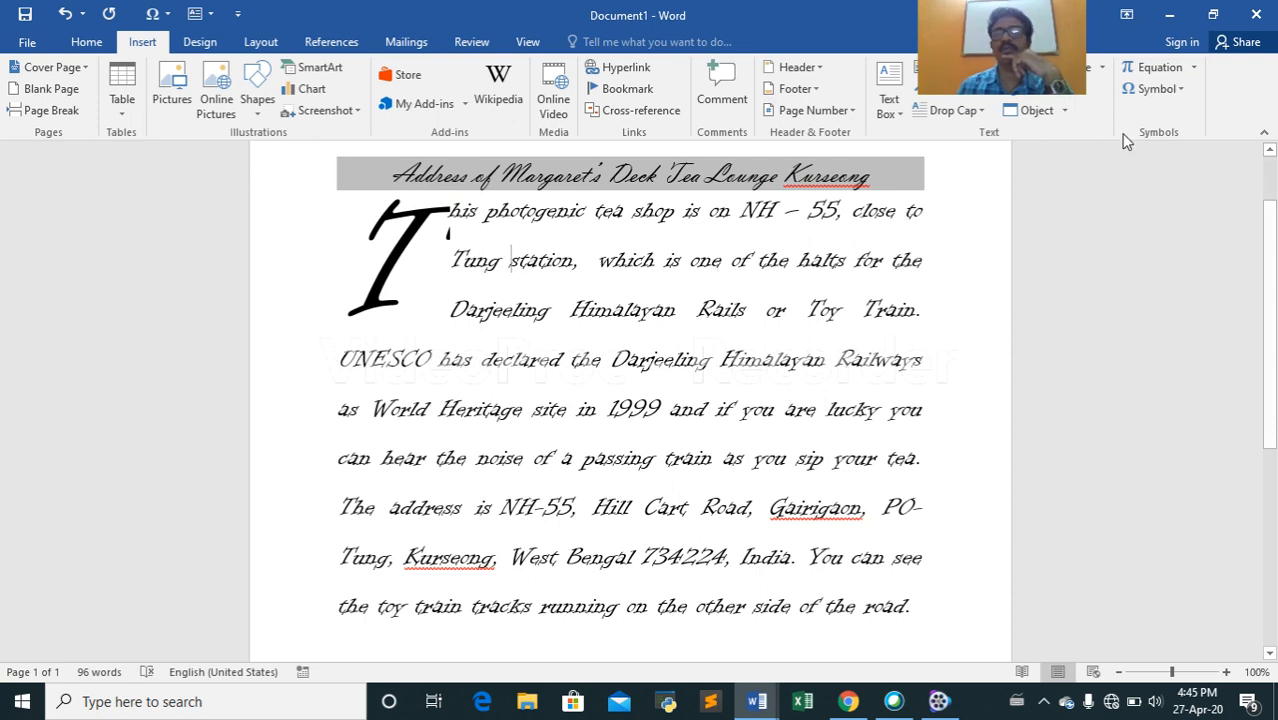
Remove the drop cap from the body paragraph.
{"action": "left_click", "coordinate": [976, 109]}
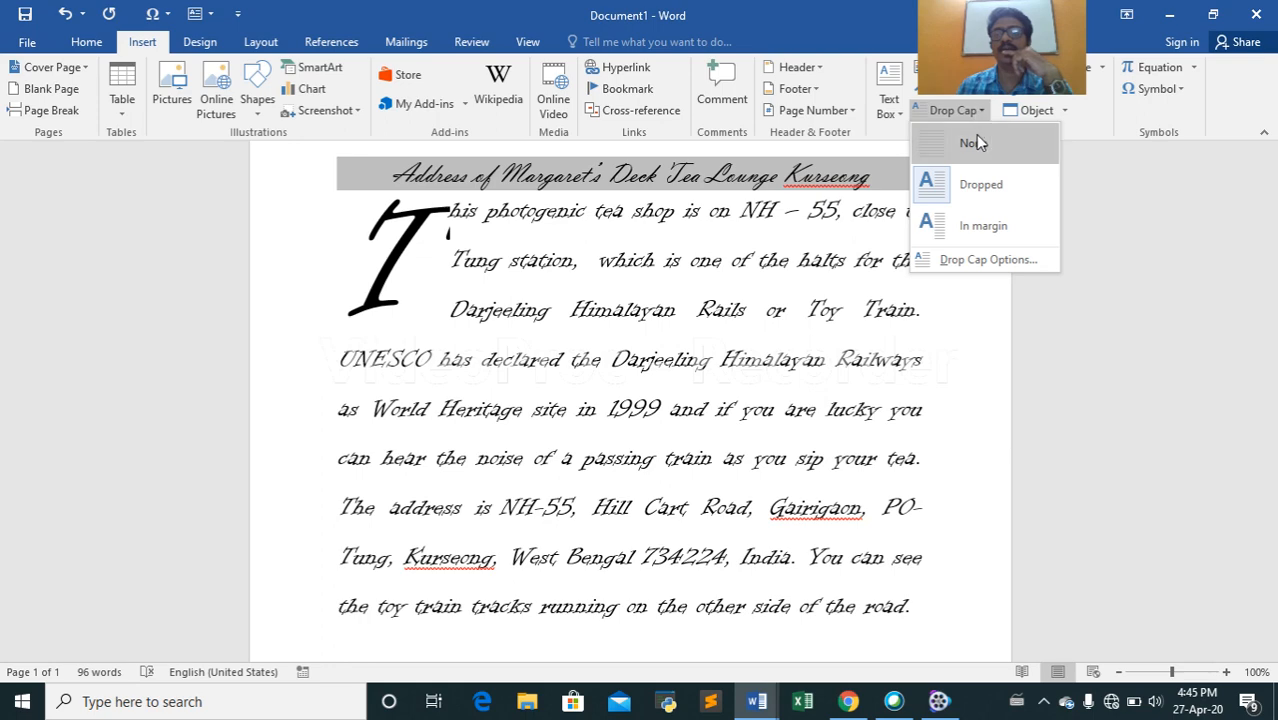
{"action": "left_click", "coordinate": [975, 143]}
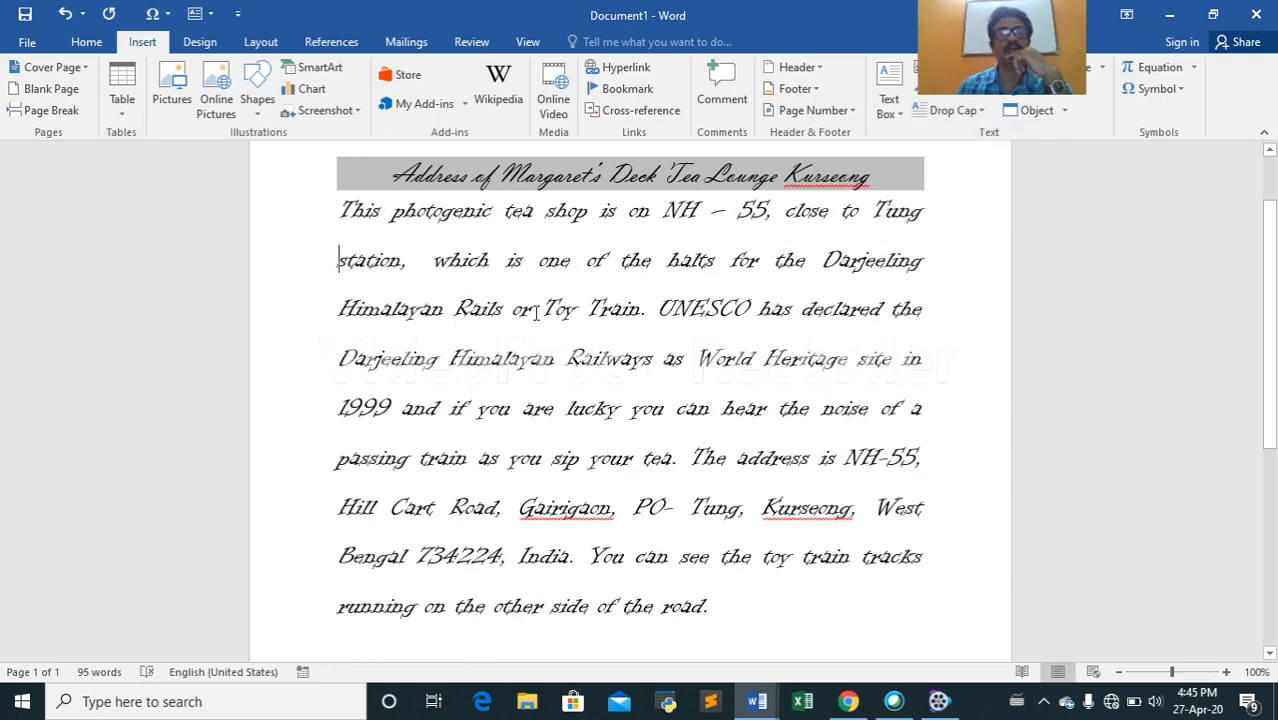
Copy the whole body paragraph and paste a duplicate of it below the original.
{"action": "left_click", "coordinate": [340, 212]}
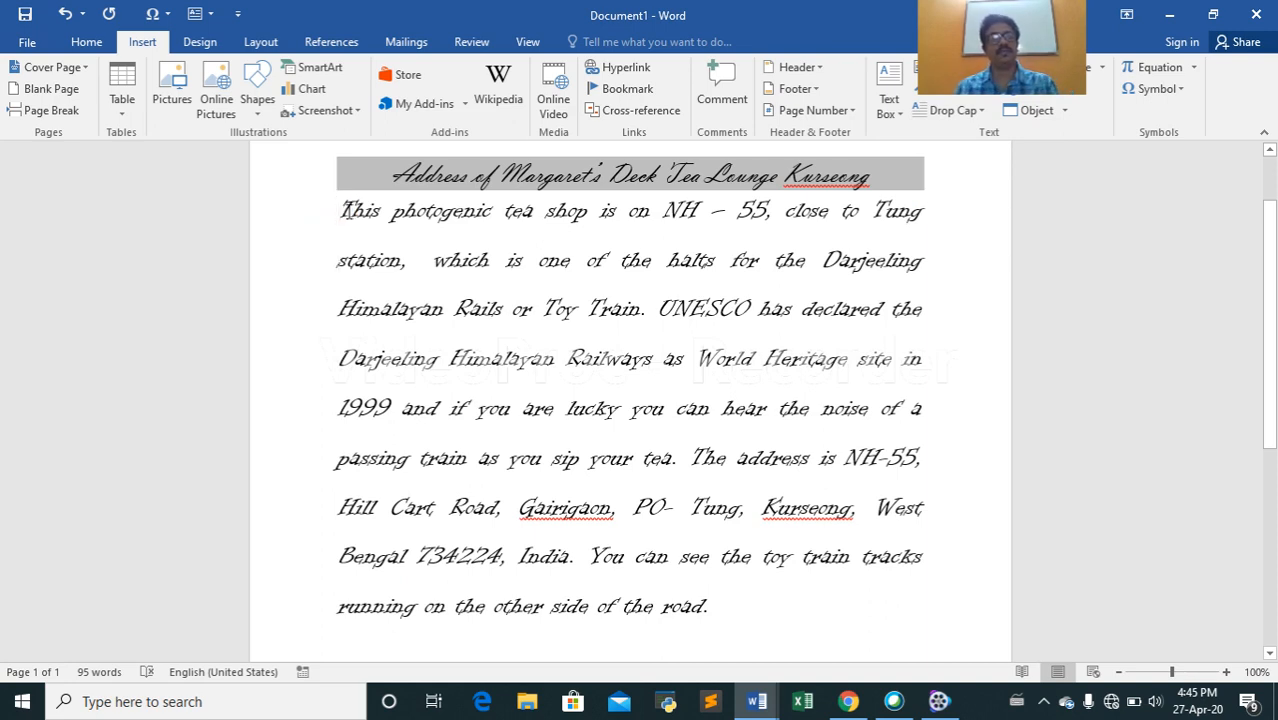
{"action": "left_click", "coordinate": [342, 206]}
{"action": "left_click_drag", "start_coordinate": [341, 205], "coordinate": [752, 607]}
{"action": "key", "text": "ctrl+c"}
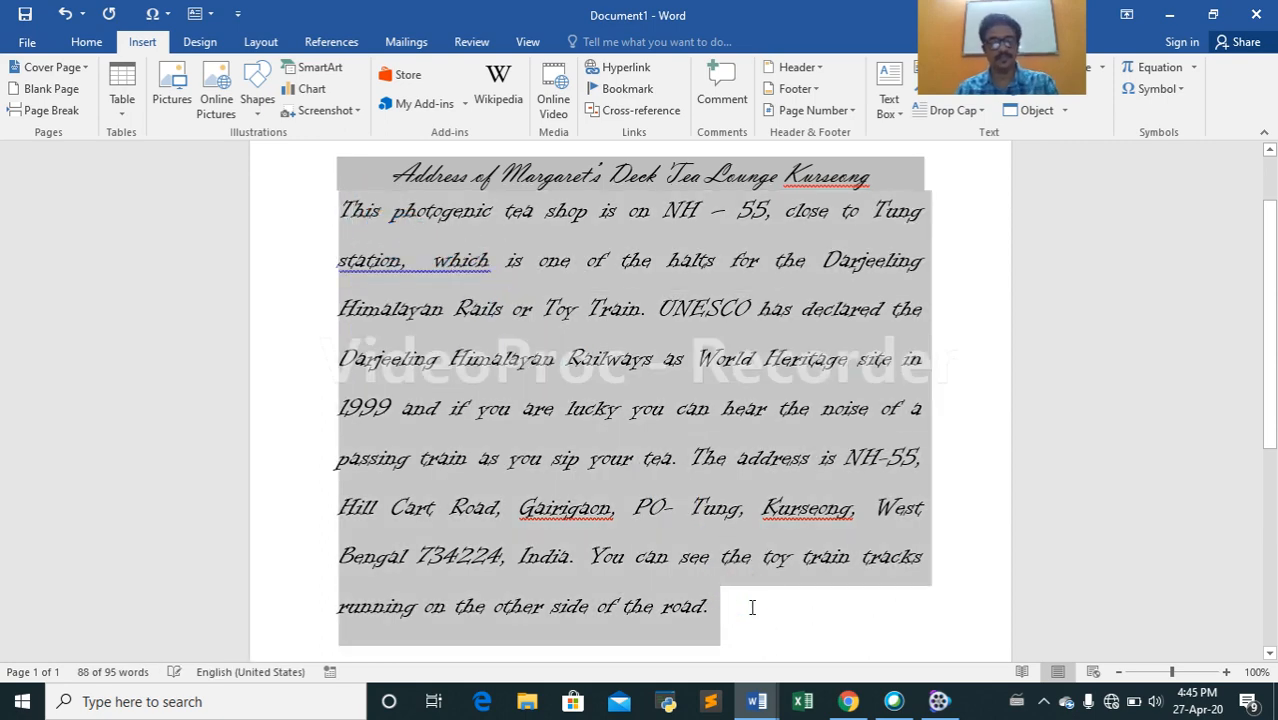
{"action": "scroll", "coordinate": [707, 494], "scroll_direction": "down", "scroll_amount": 6}
{"action": "left_click", "coordinate": [525, 364]}
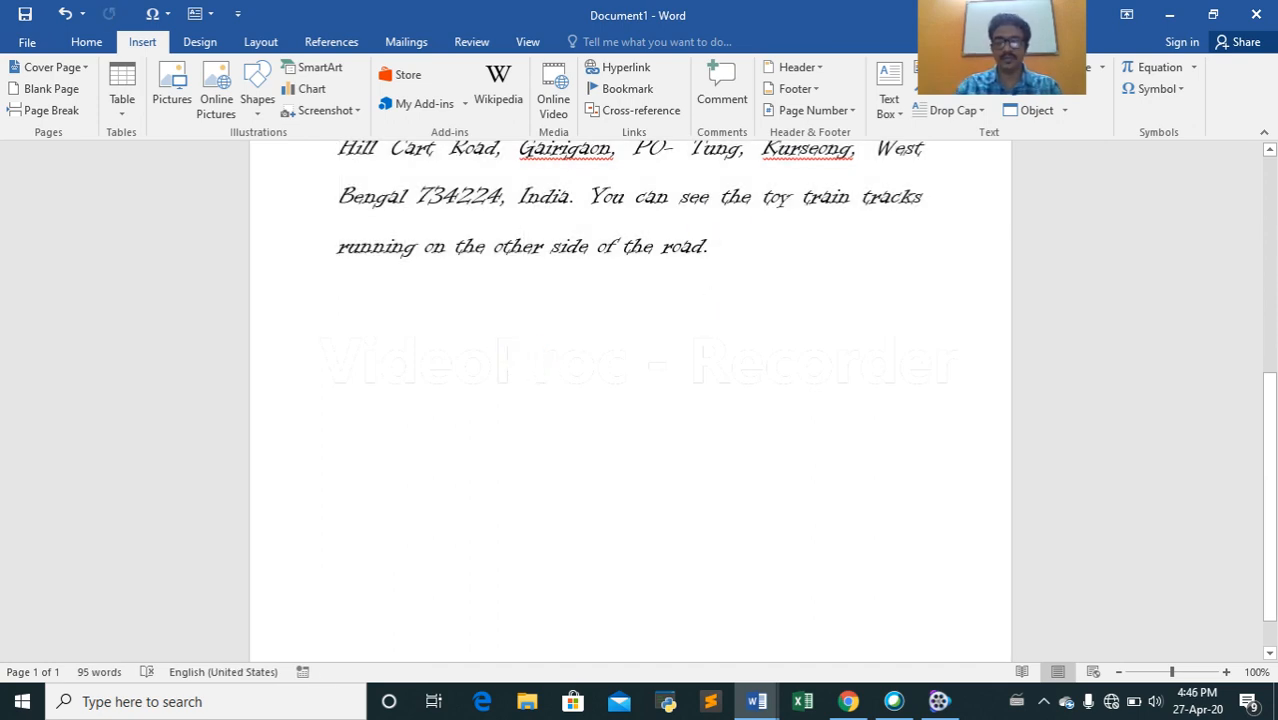
{"action": "key", "text": "Return"}
{"action": "key", "text": "ctrl+v"}
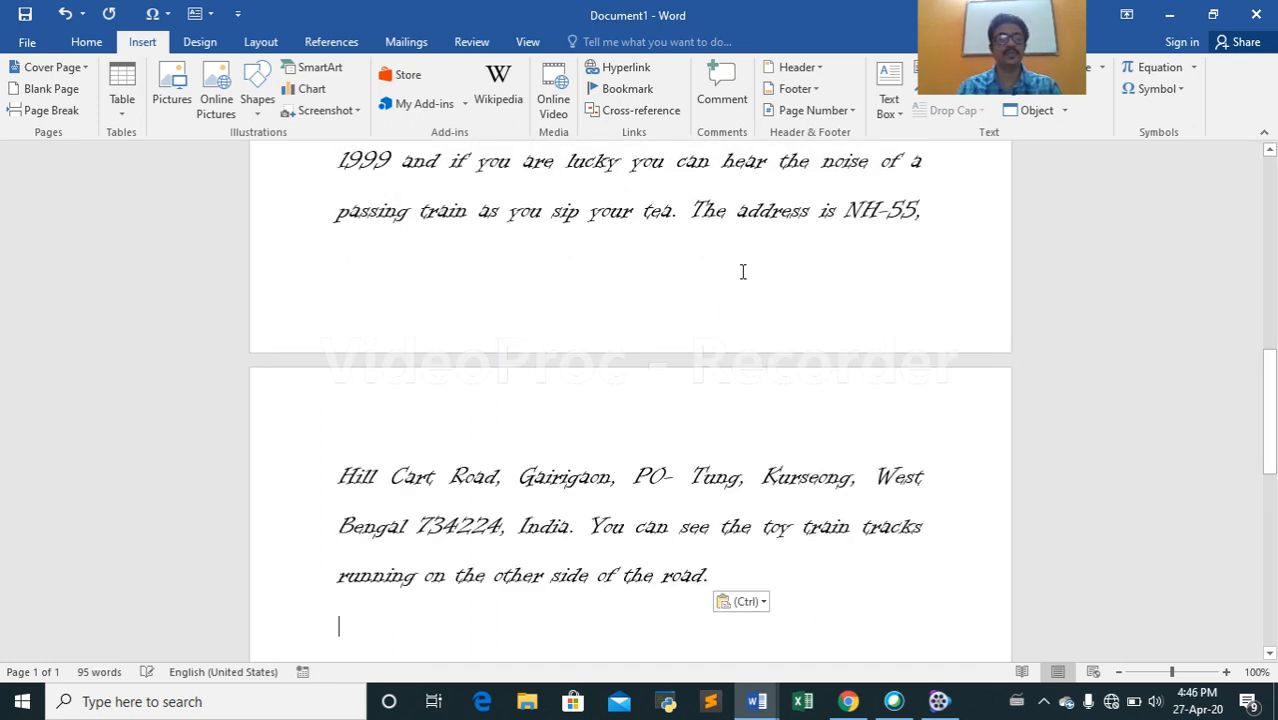
{"action": "key", "text": "ctrl+v"}
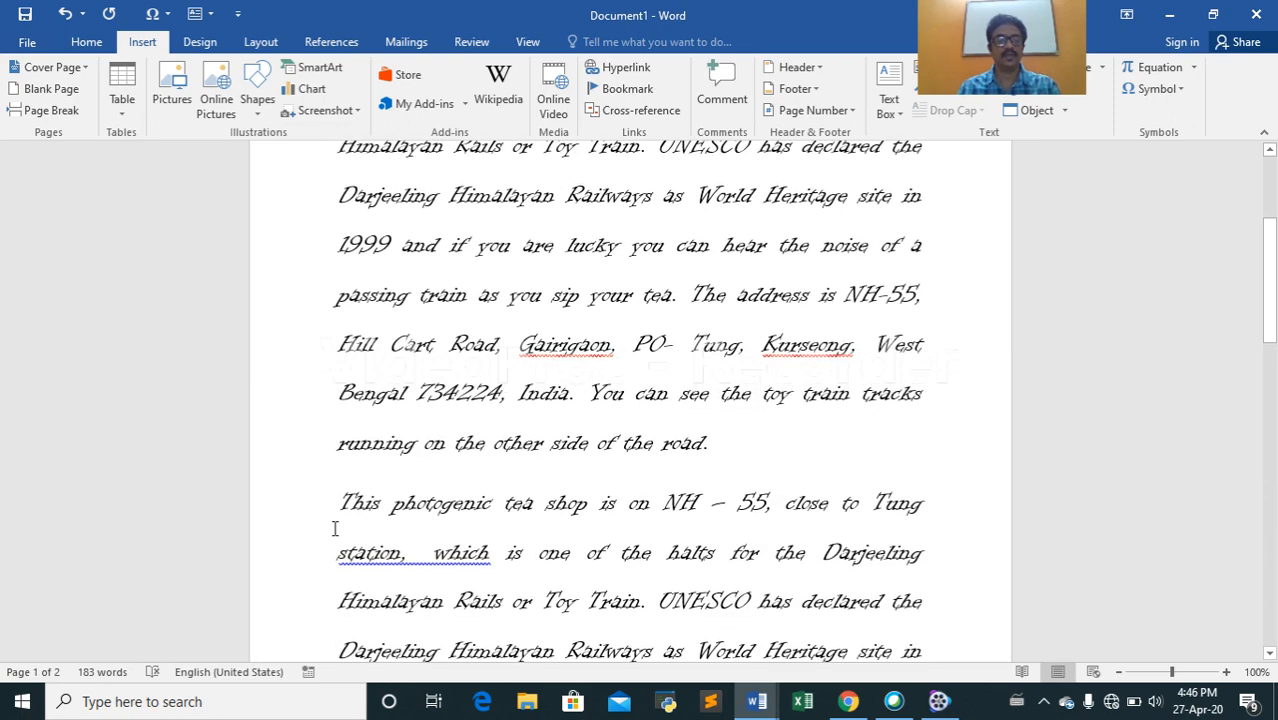
Colour the pasted paragraph's text standard purple and set its line spacing to 1.0.
{"action": "left_click_drag", "start_coordinate": [333, 498], "coordinate": [739, 362]}
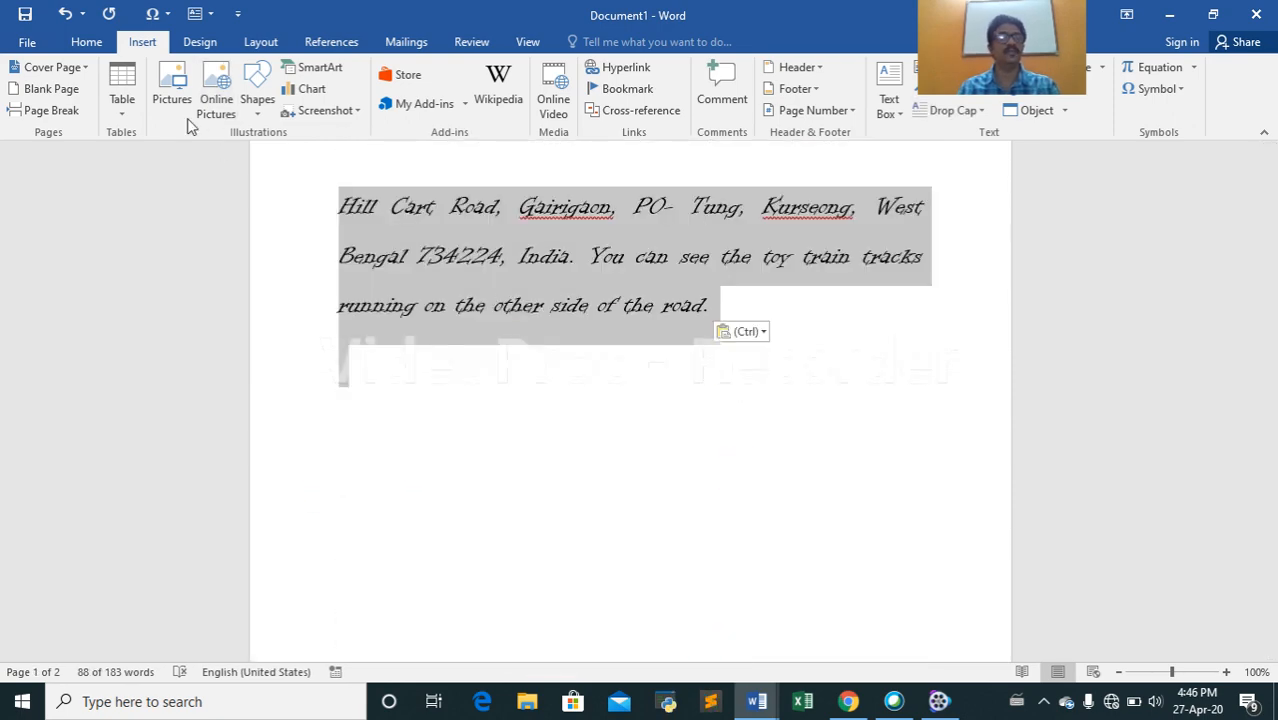
{"action": "left_click", "coordinate": [86, 42]}
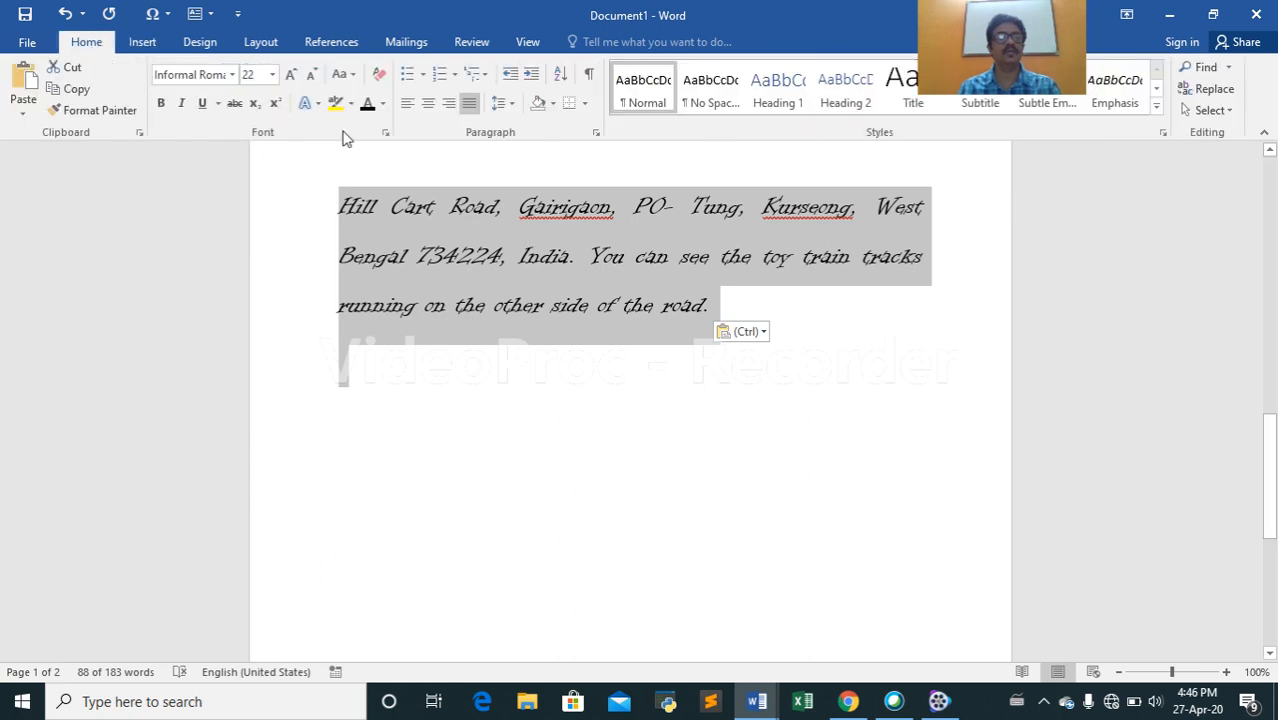
{"action": "left_click", "coordinate": [384, 104]}
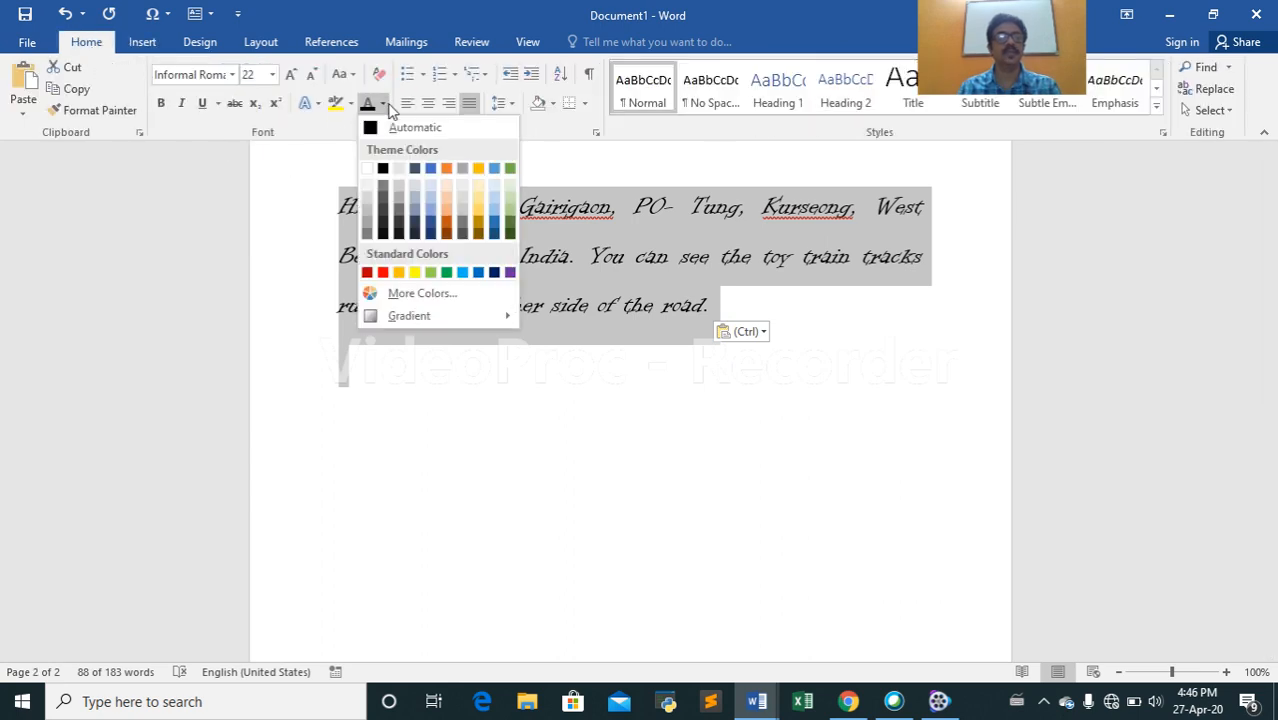
{"action": "left_click", "coordinate": [509, 273]}
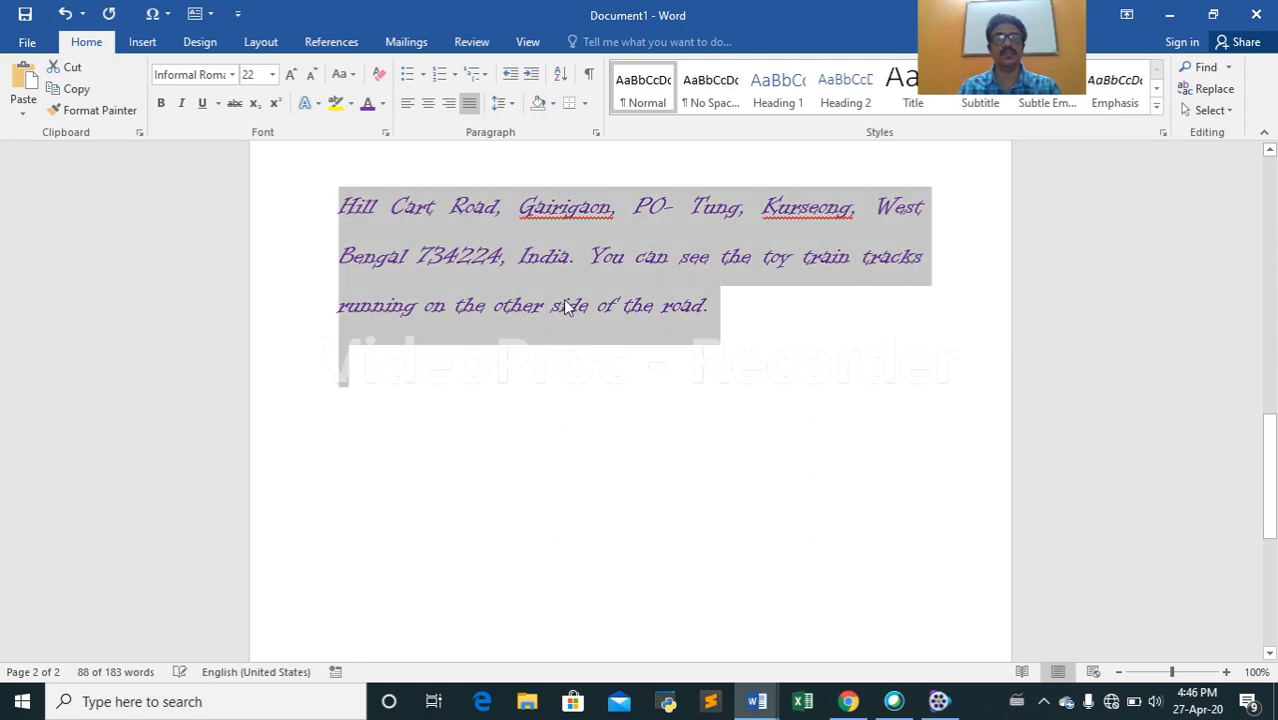
{"action": "left_click", "coordinate": [503, 103]}
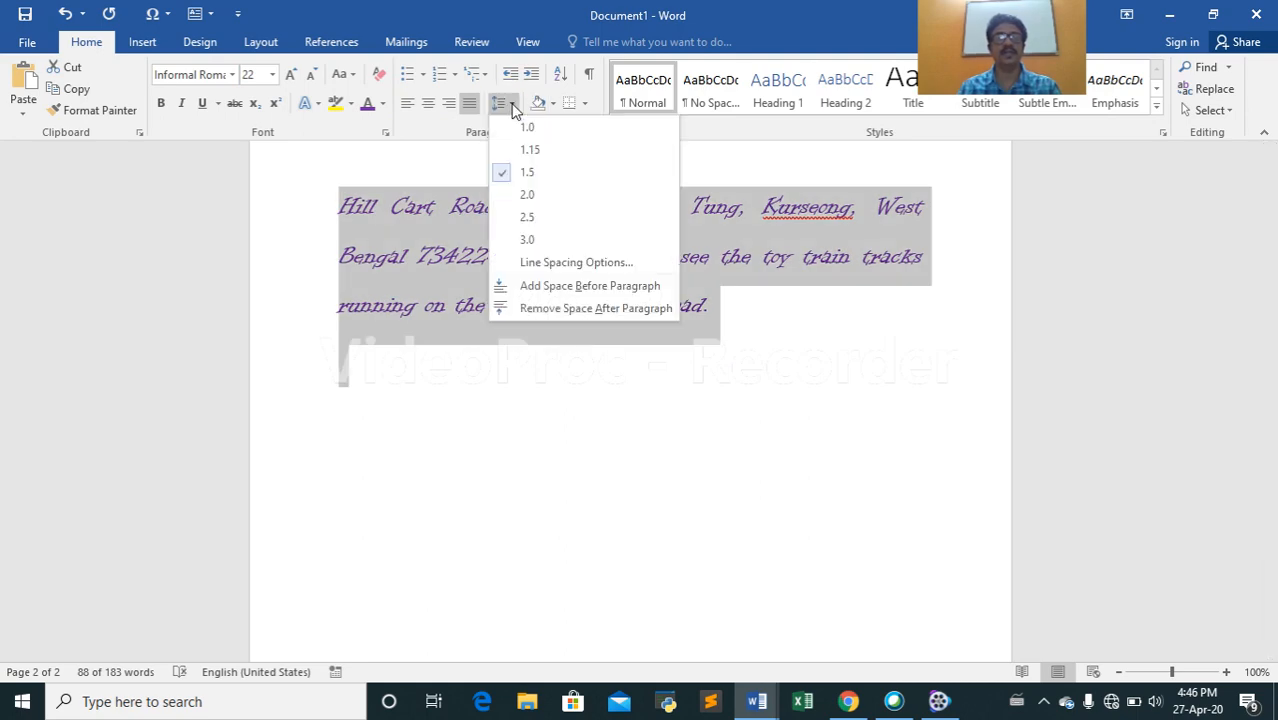
{"action": "left_click", "coordinate": [522, 125]}
Lay out the whole black body paragraph below the heading in two columns.
{"action": "scroll", "coordinate": [600, 285], "scroll_direction": "up", "scroll_amount": 5}
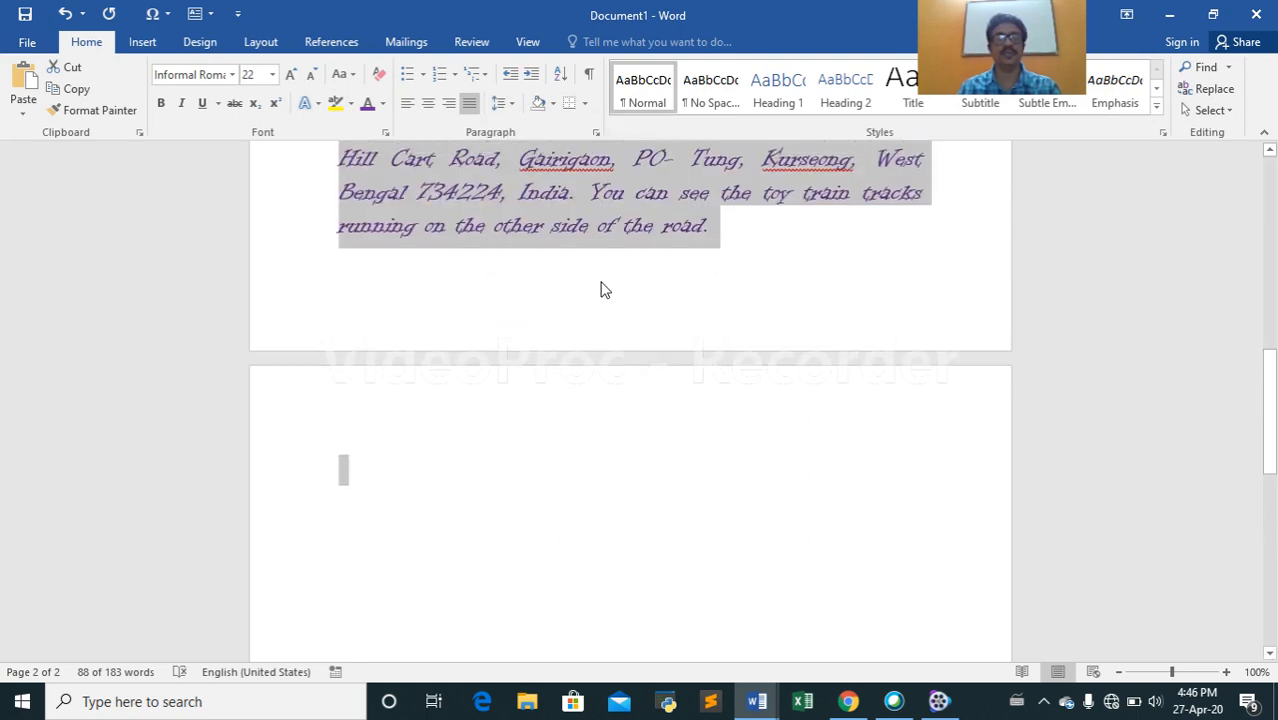
{"action": "scroll", "coordinate": [602, 283], "scroll_direction": "up", "scroll_amount": 1}
{"action": "scroll", "coordinate": [602, 283], "scroll_direction": "up", "scroll_amount": 6}
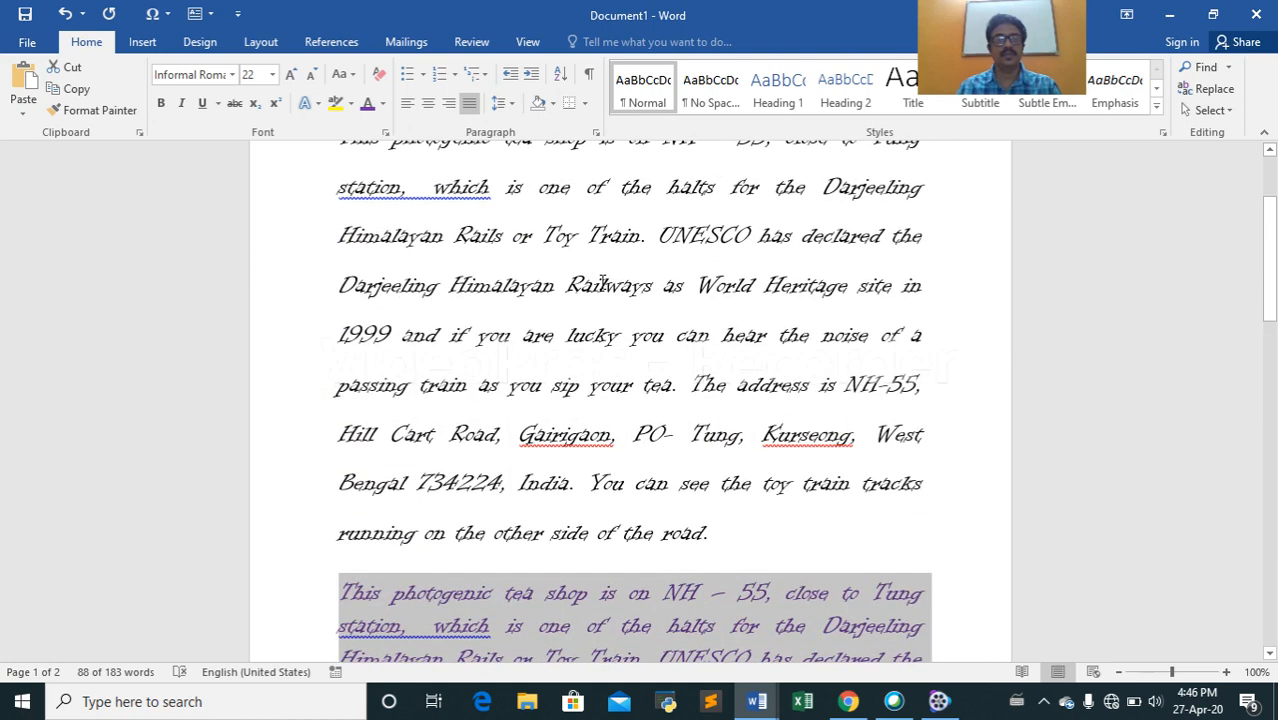
{"action": "scroll", "coordinate": [602, 283], "scroll_direction": "down", "scroll_amount": 2}
{"action": "scroll", "coordinate": [602, 283], "scroll_direction": "up", "scroll_amount": 1}
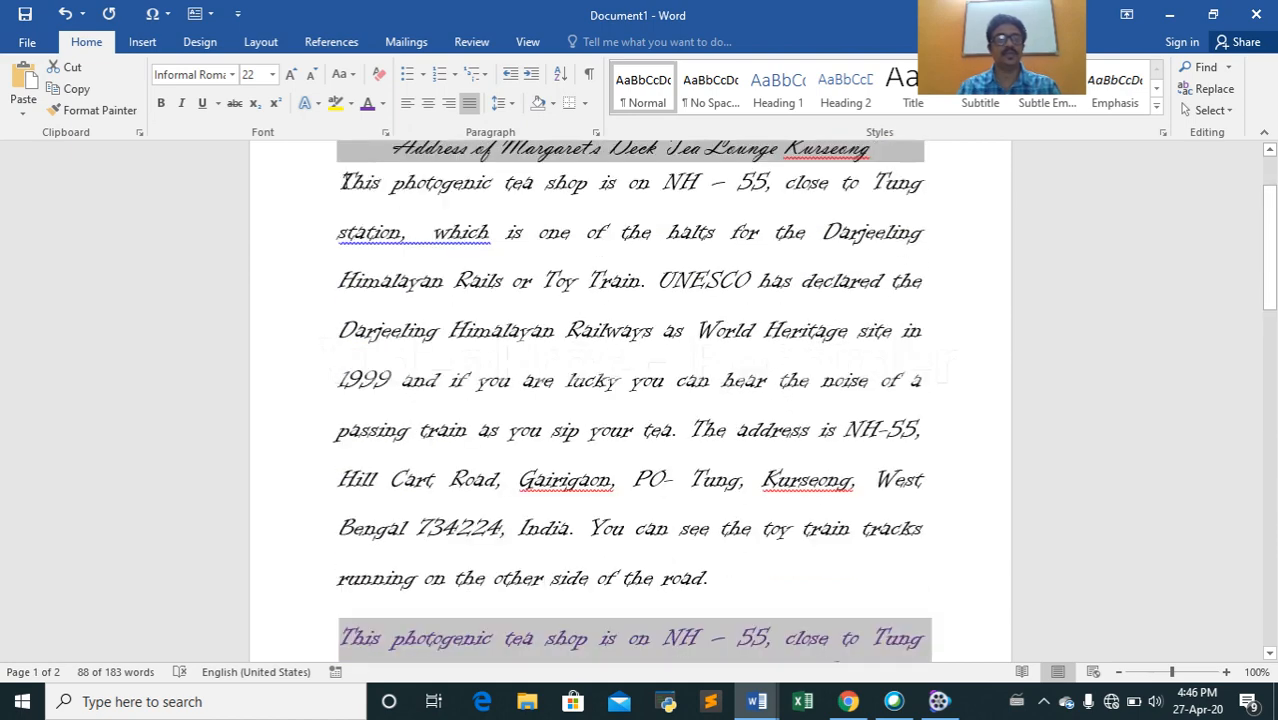
{"action": "left_click_drag", "start_coordinate": [322, 170], "coordinate": [712, 570]}
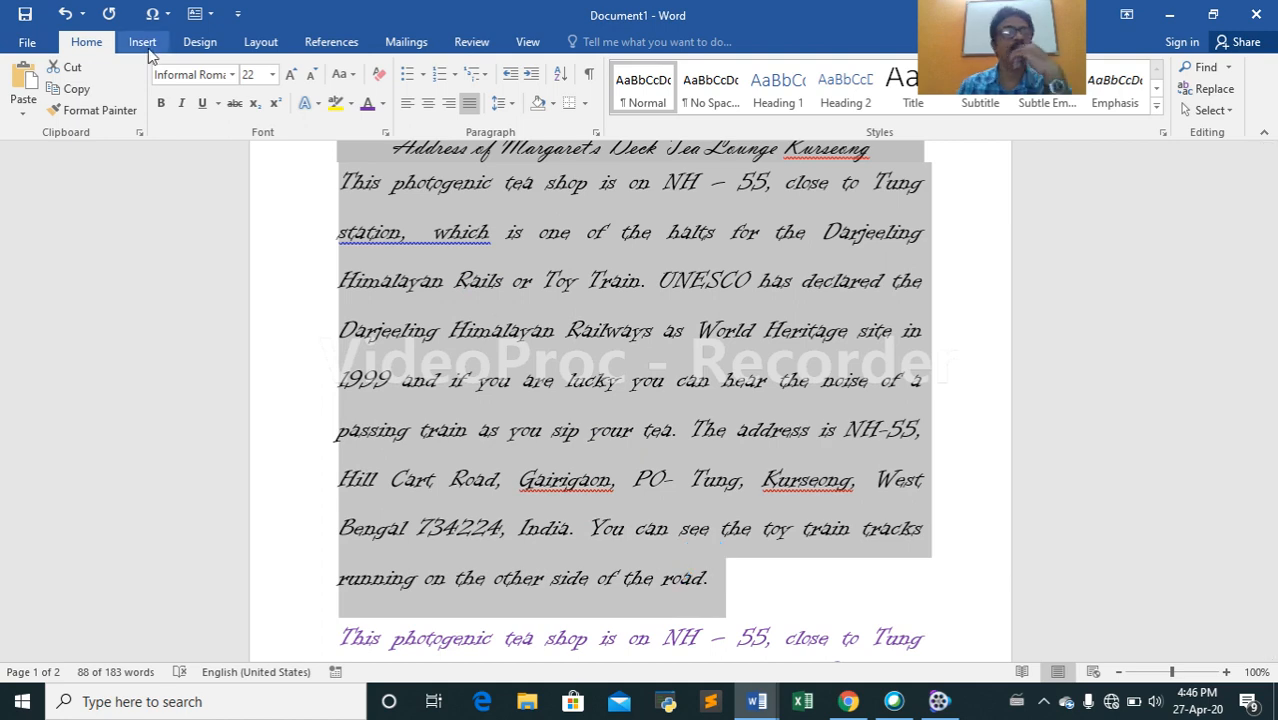
{"action": "left_click", "coordinate": [219, 45]}
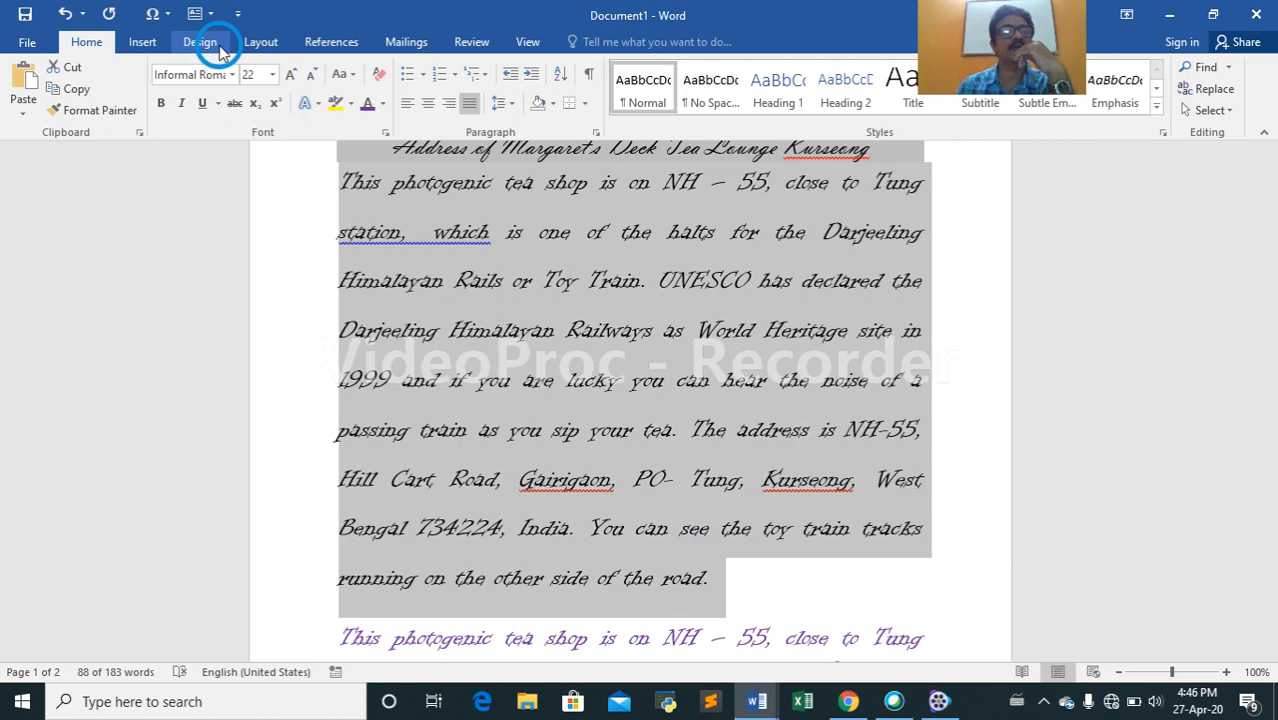
{"action": "left_click", "coordinate": [260, 41]}
{"action": "left_click", "coordinate": [172, 98]}
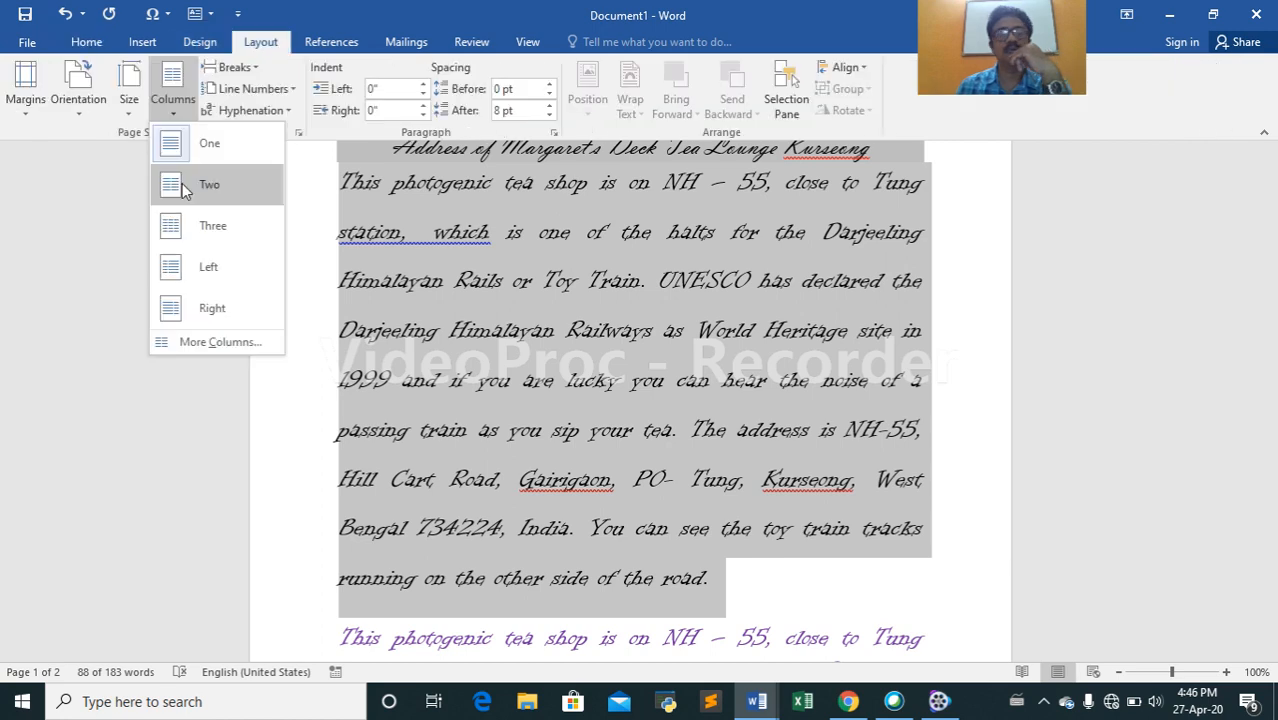
{"action": "left_click", "coordinate": [185, 188]}
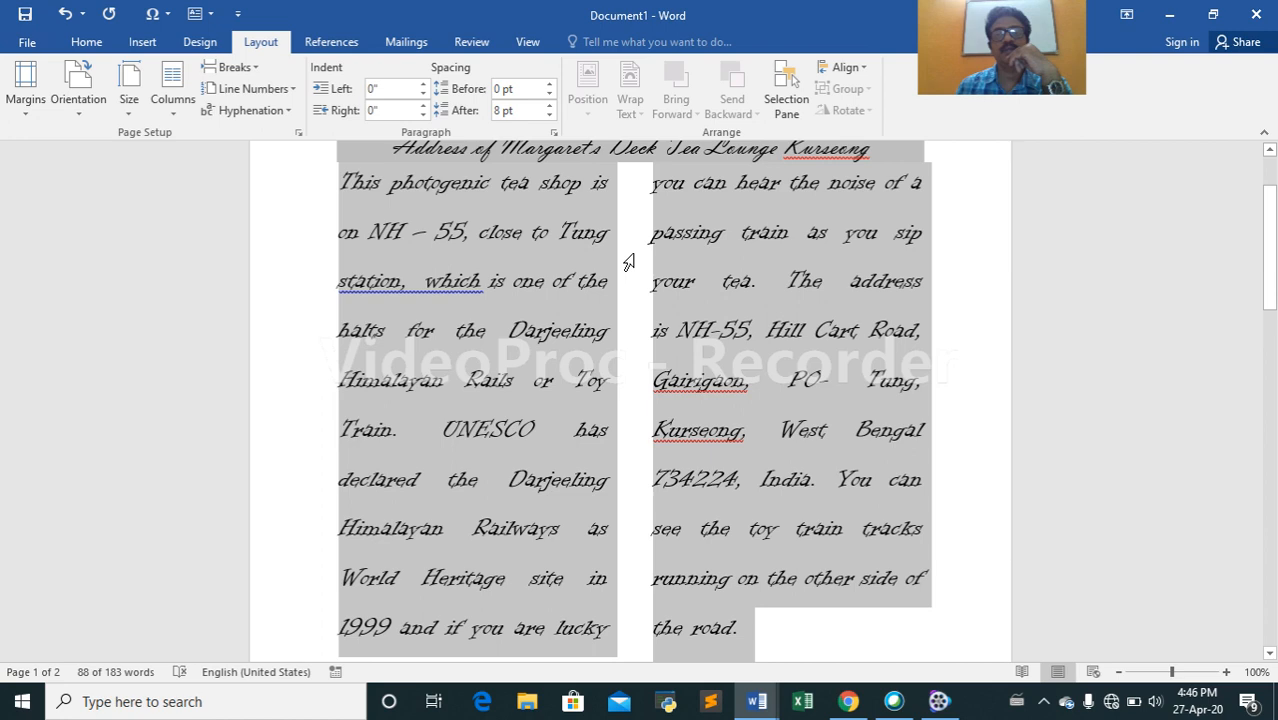
Apply the Left column preset to the selected black body paragraph, with a line between the columns.
{"action": "left_click", "coordinate": [172, 98]}
{"action": "left_click", "coordinate": [213, 344]}
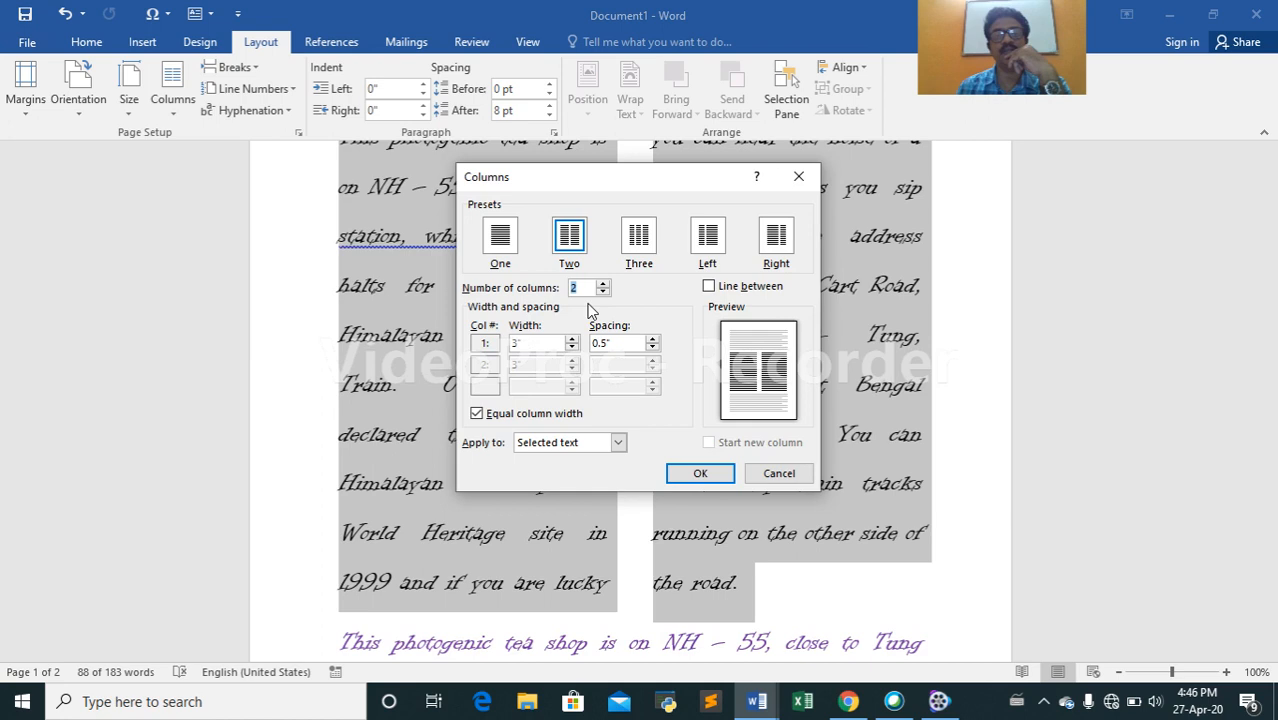
{"action": "left_click", "coordinate": [709, 286]}
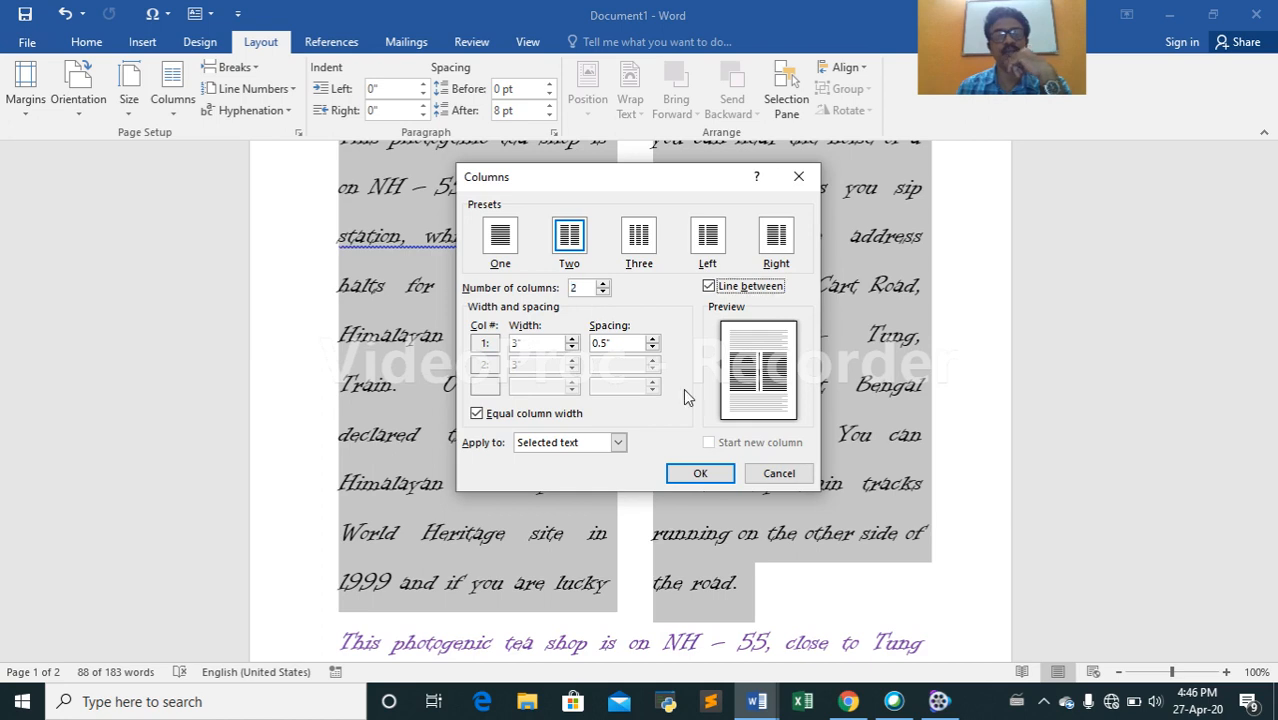
{"action": "left_click", "coordinate": [652, 348]}
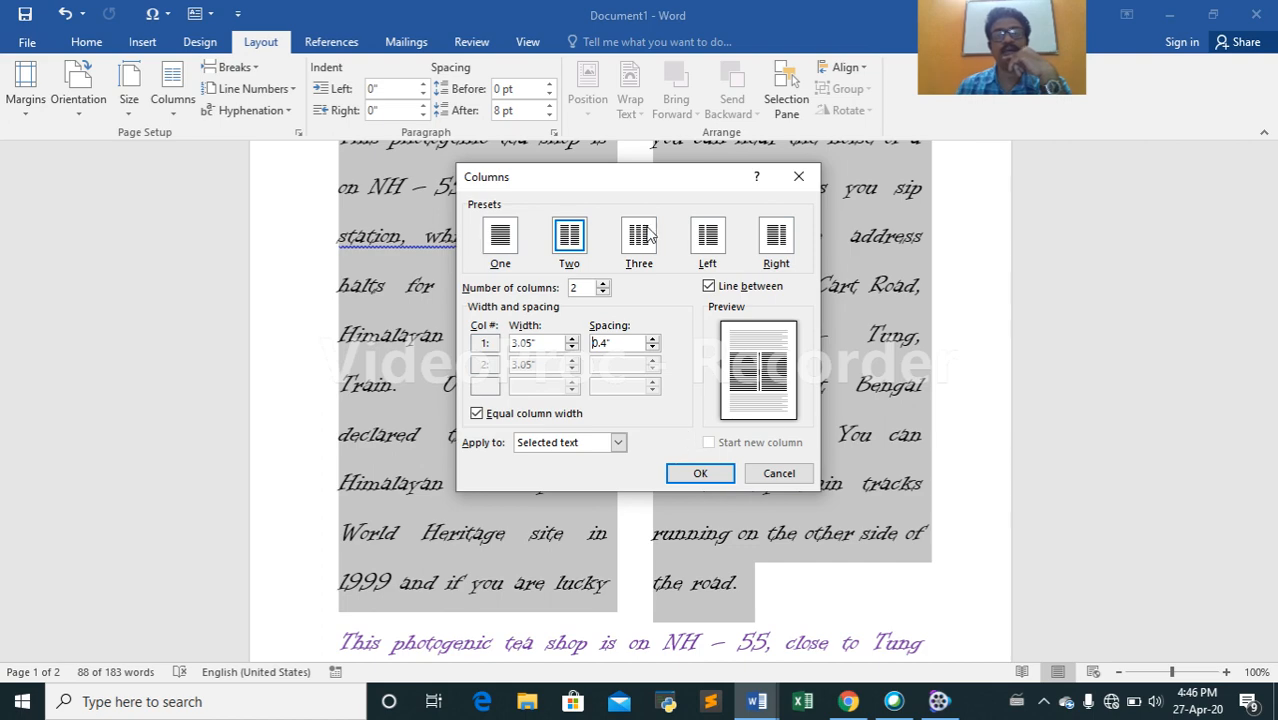
{"action": "left_click", "coordinate": [706, 236]}
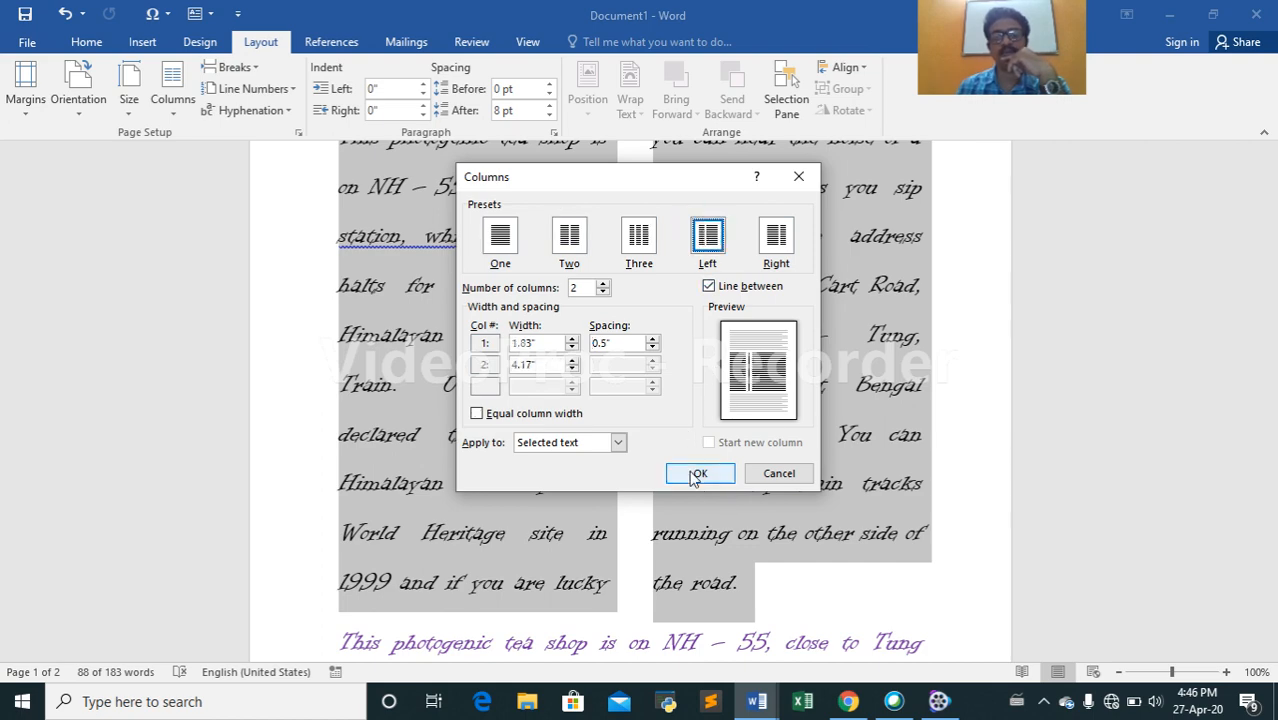
{"action": "left_click", "coordinate": [698, 473]}
{"action": "left_click", "coordinate": [657, 375]}
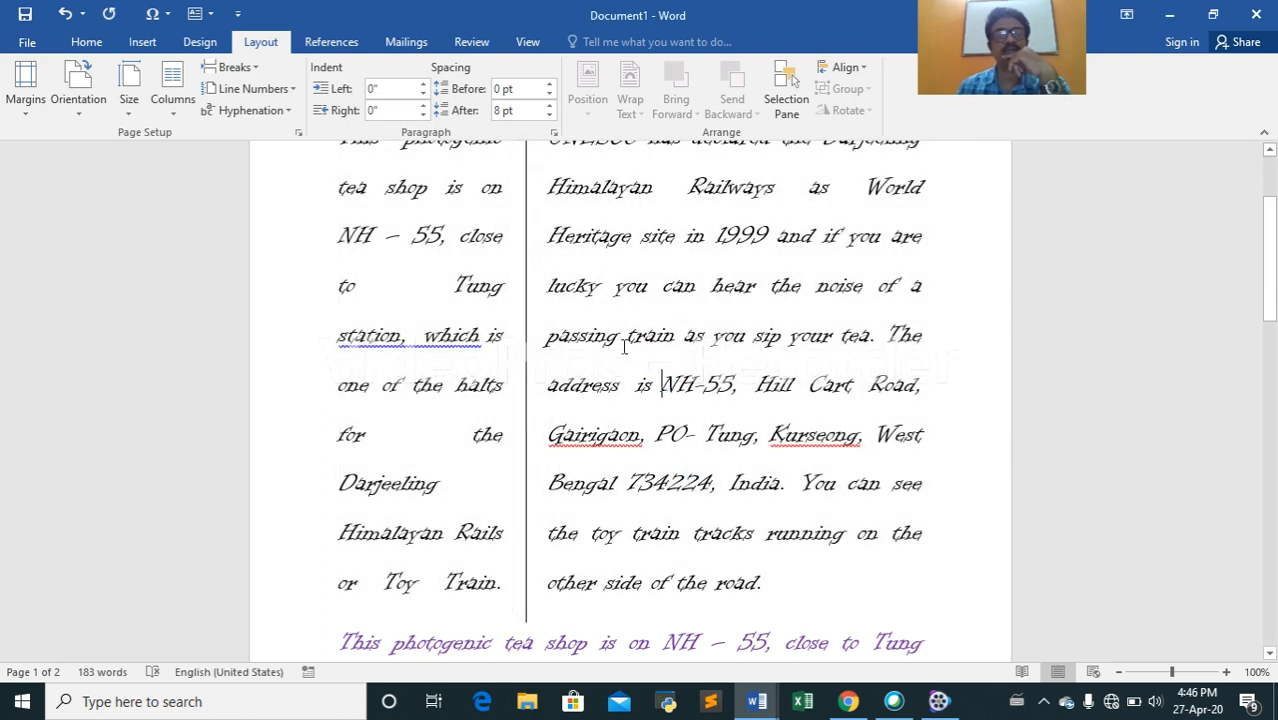
{"action": "scroll", "coordinate": [623, 344], "scroll_direction": "up", "scroll_amount": 3}
{"action": "scroll", "coordinate": [646, 444], "scroll_direction": "down", "scroll_amount": 2}
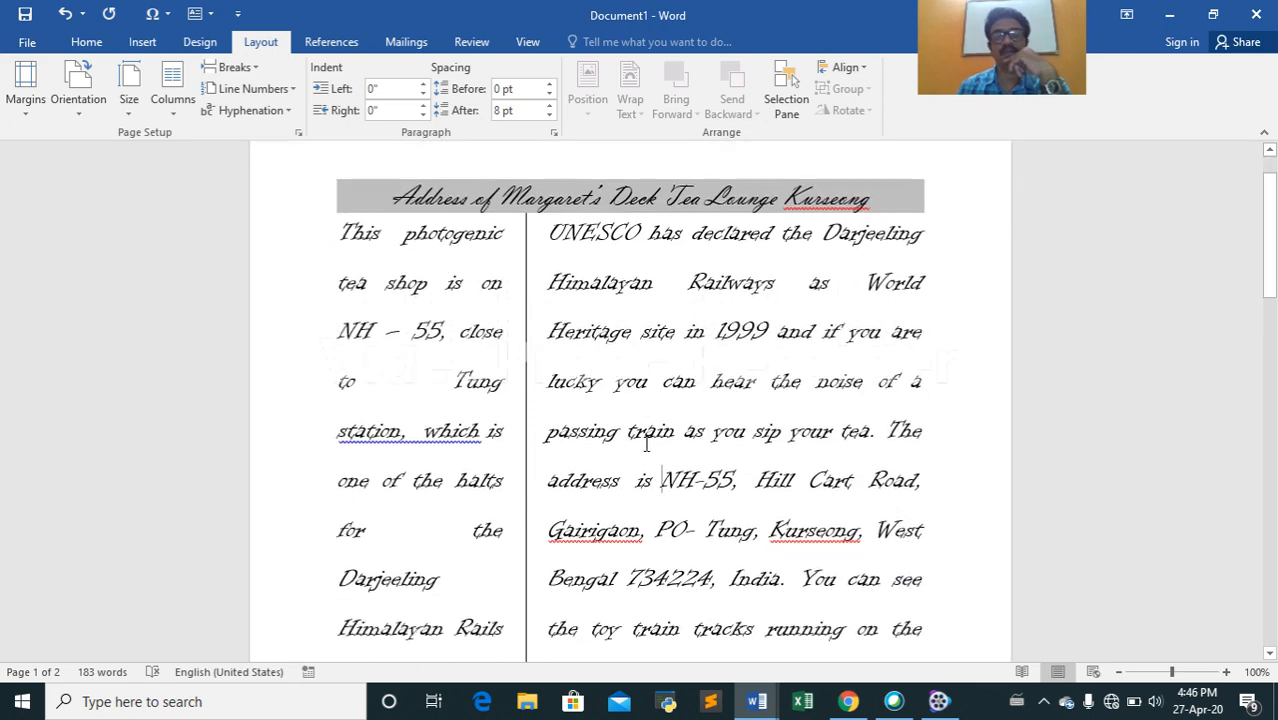
{"action": "scroll", "coordinate": [646, 444], "scroll_direction": "down", "scroll_amount": 2}
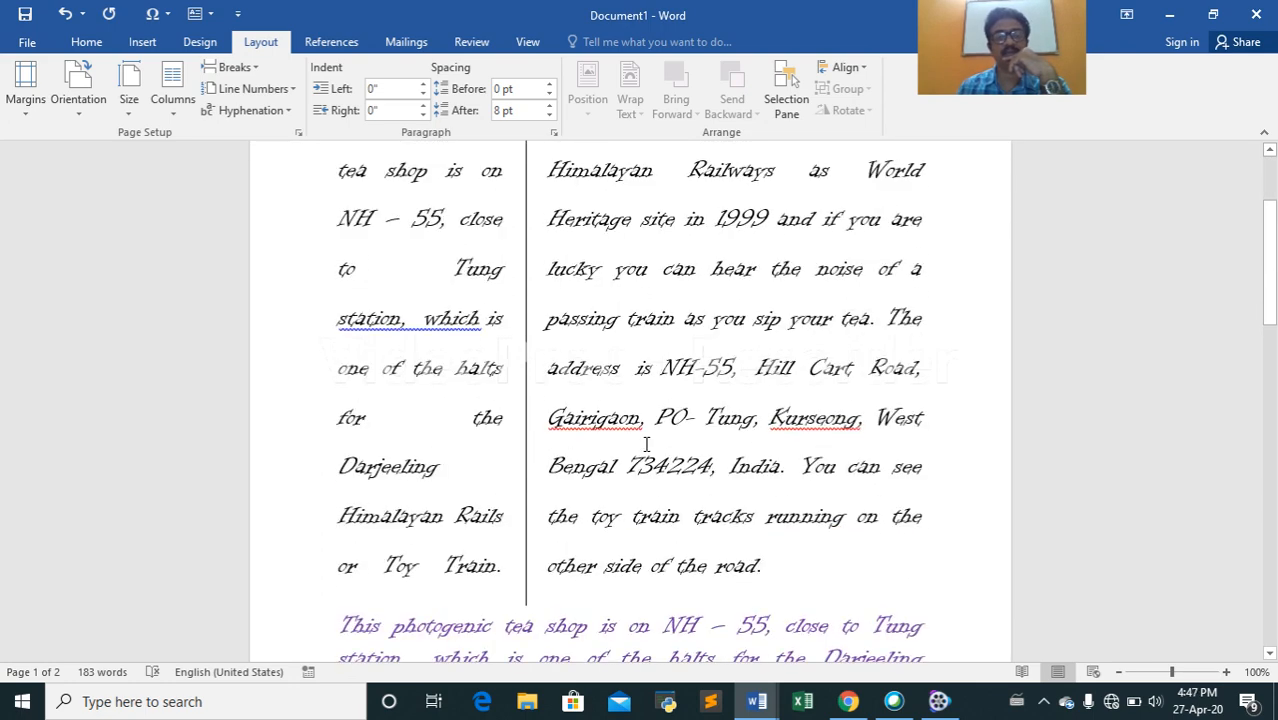
{"action": "scroll", "coordinate": [646, 444], "scroll_direction": "up", "scroll_amount": 3}
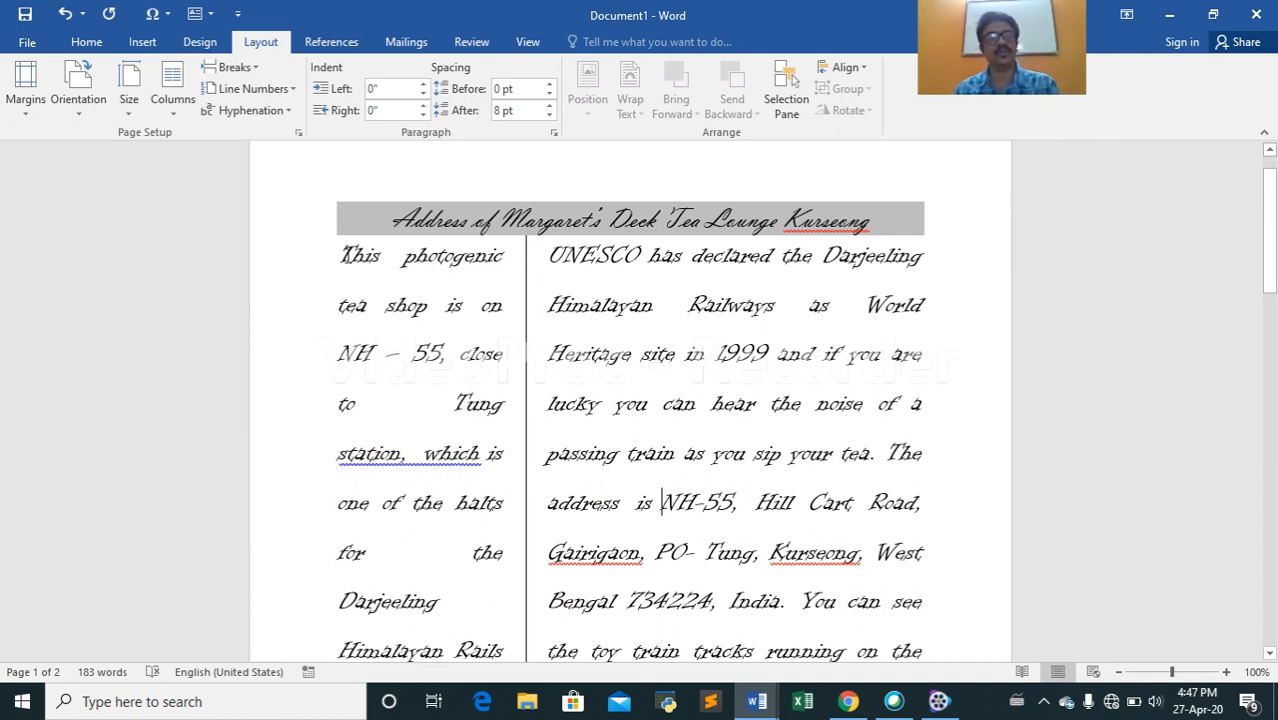
Return the black body paragraph to a single column.
{"action": "left_click", "coordinate": [340, 253]}
{"action": "left_click_drag", "start_coordinate": [340, 253], "coordinate": [753, 220]}
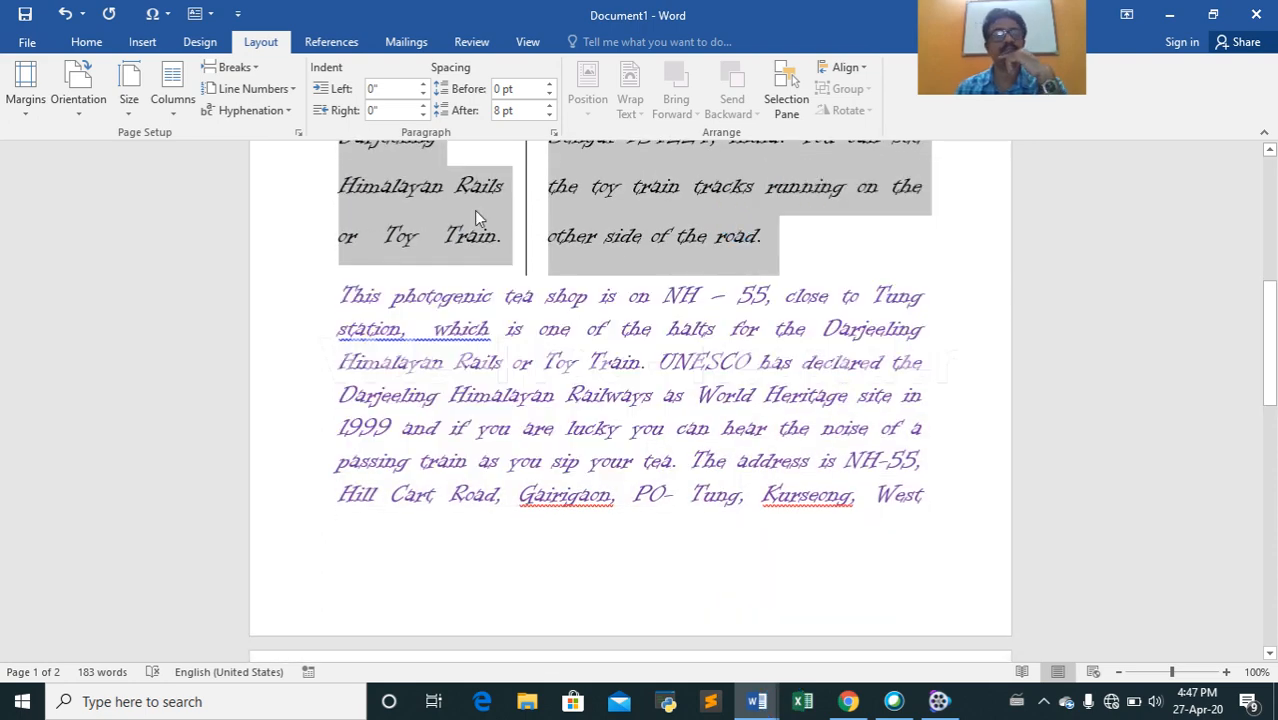
{"action": "left_click", "coordinate": [178, 105]}
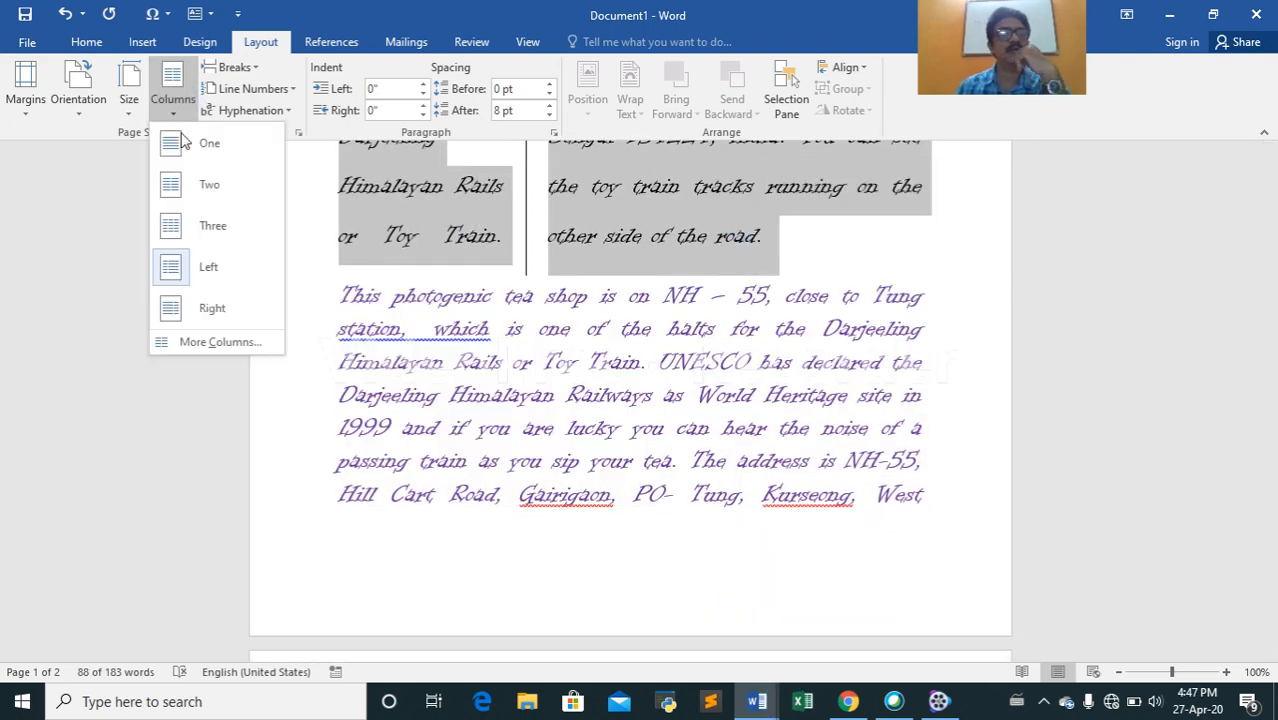
{"action": "left_click", "coordinate": [178, 148]}
{"action": "scroll", "coordinate": [788, 410], "scroll_direction": "up", "scroll_amount": 10}
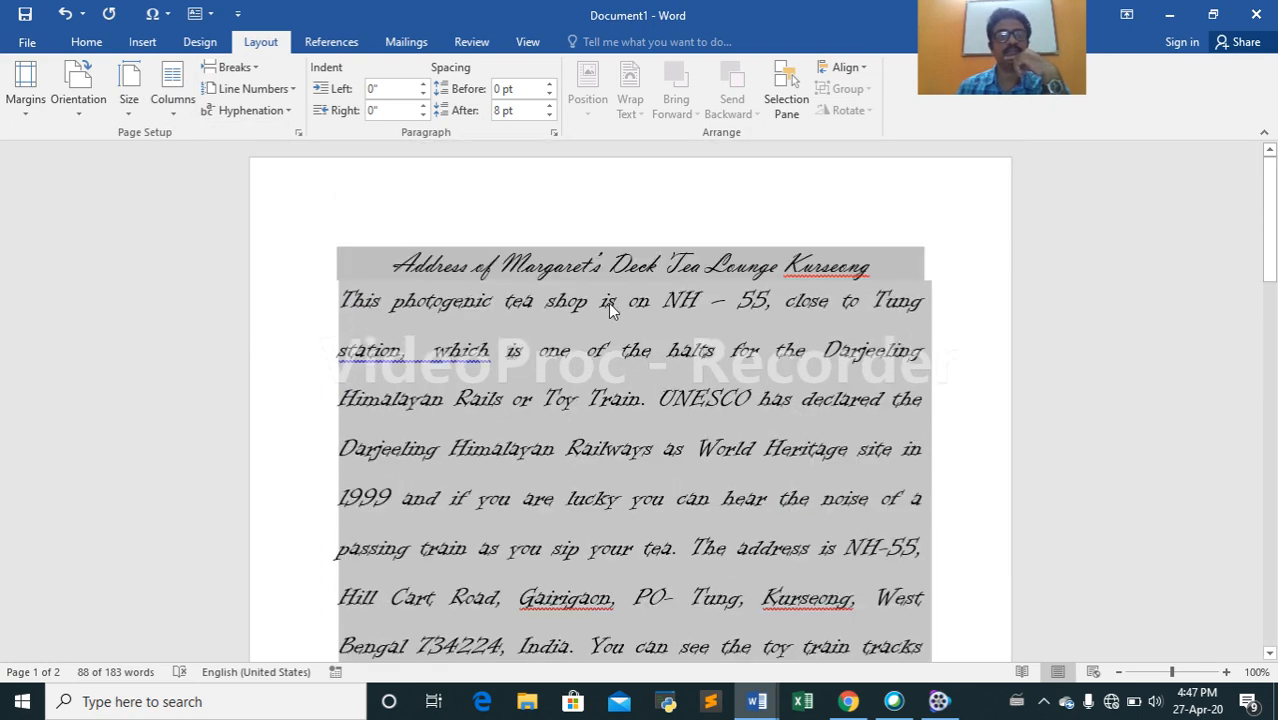
{"action": "left_click", "coordinate": [177, 115]}
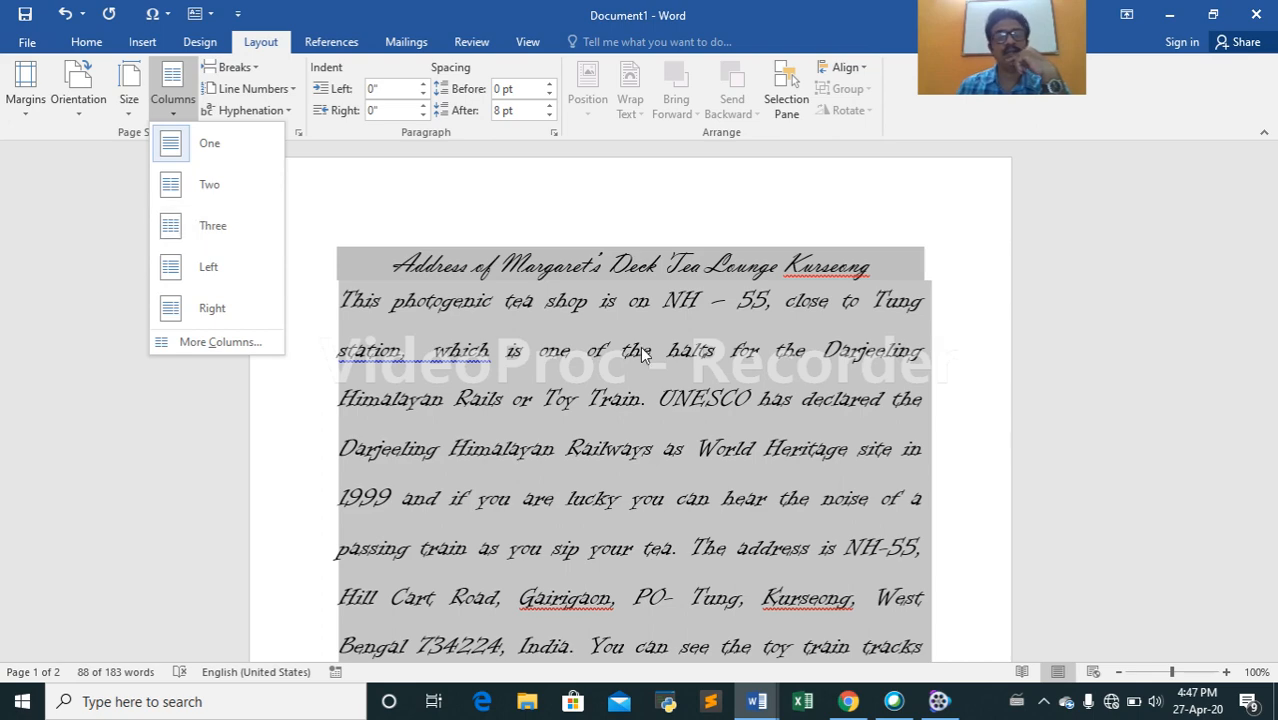
{"action": "left_click", "coordinate": [563, 338]}
{"action": "left_click", "coordinate": [569, 357]}
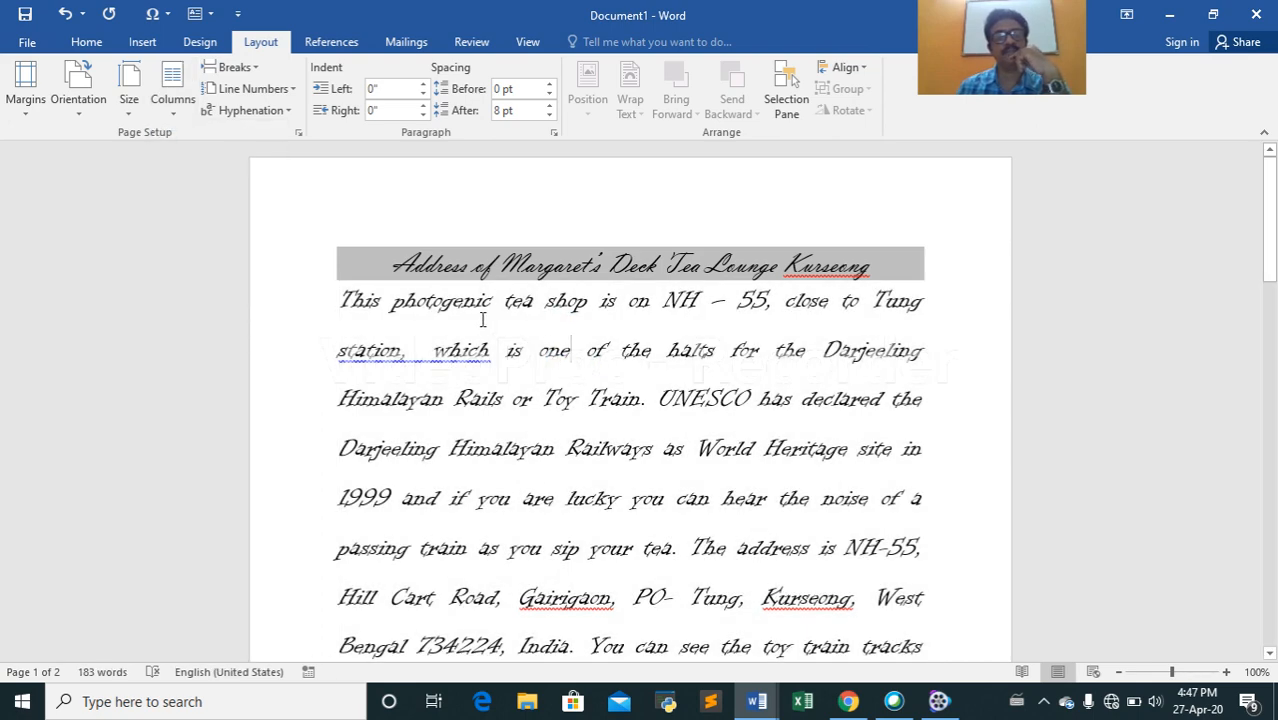
Select the entire black body paragraph again and split it into two equal columns.
{"action": "scroll", "coordinate": [600, 342], "scroll_direction": "down", "scroll_amount": 2}
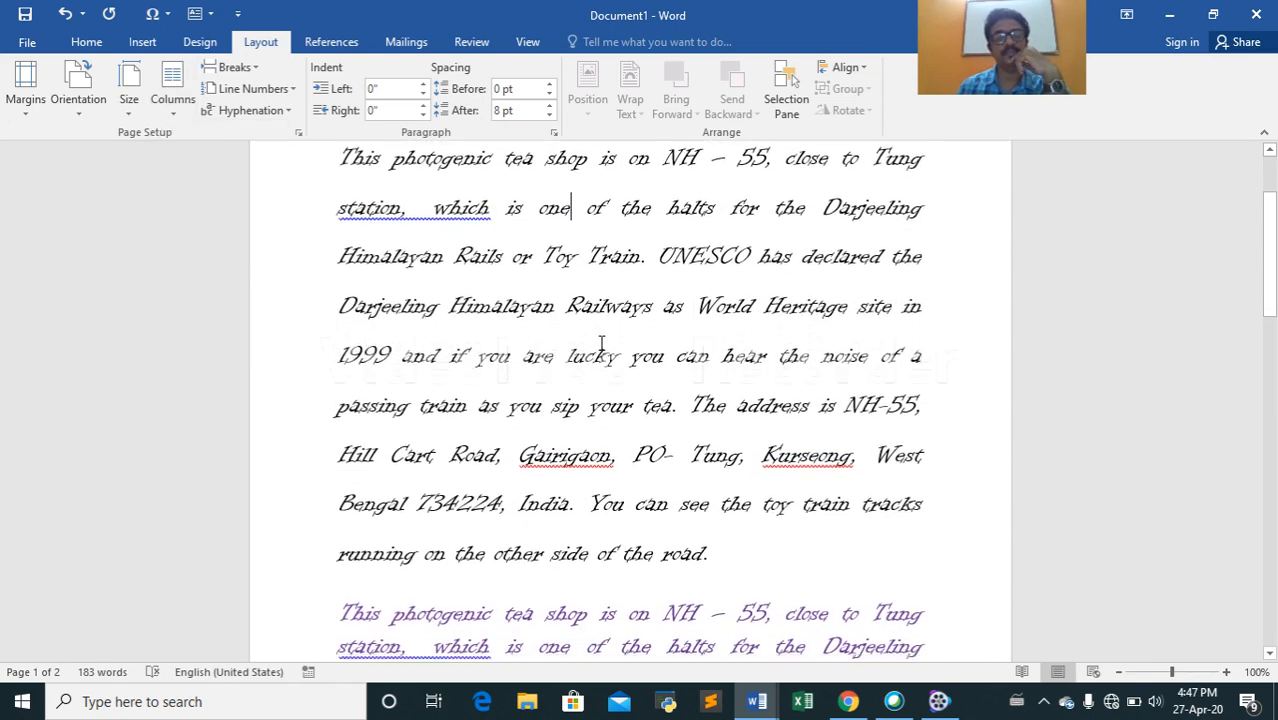
{"action": "scroll", "coordinate": [600, 342], "scroll_direction": "down", "scroll_amount": 3}
{"action": "scroll", "coordinate": [600, 342], "scroll_direction": "down", "scroll_amount": 1}
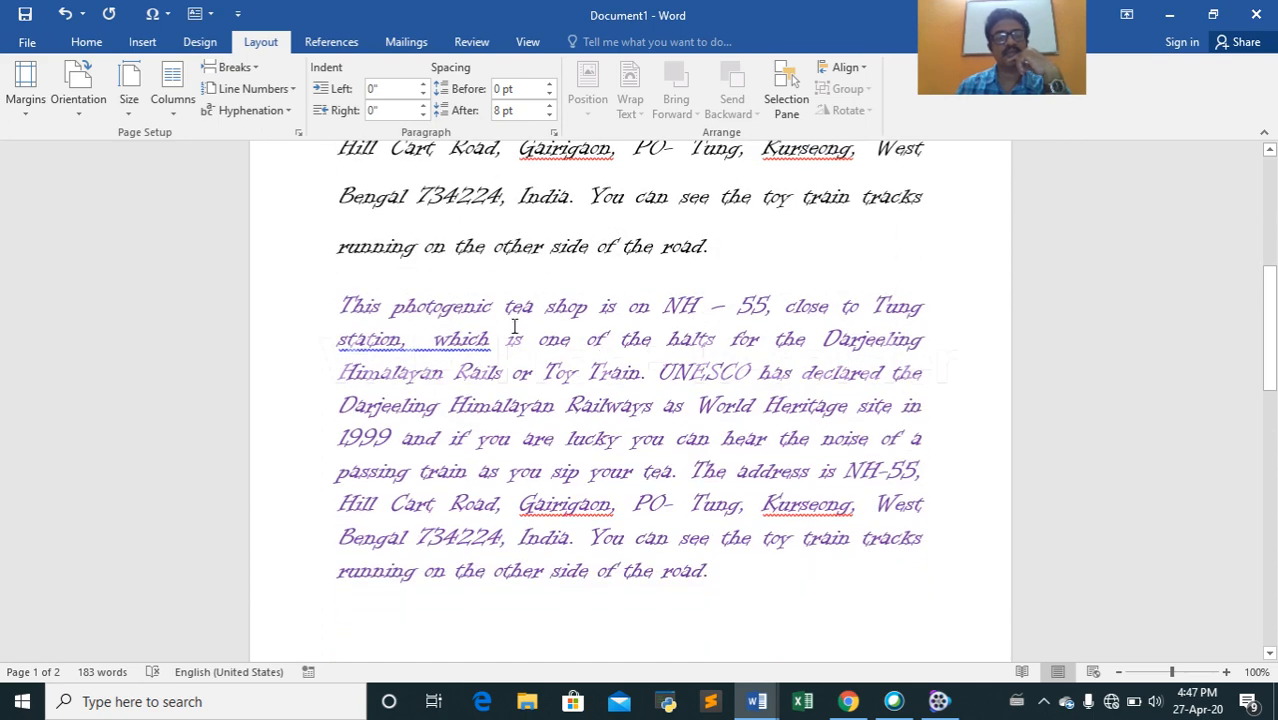
{"action": "scroll", "coordinate": [546, 320], "scroll_direction": "up", "scroll_amount": 1}
{"action": "left_click_drag", "start_coordinate": [712, 338], "coordinate": [345, 313]}
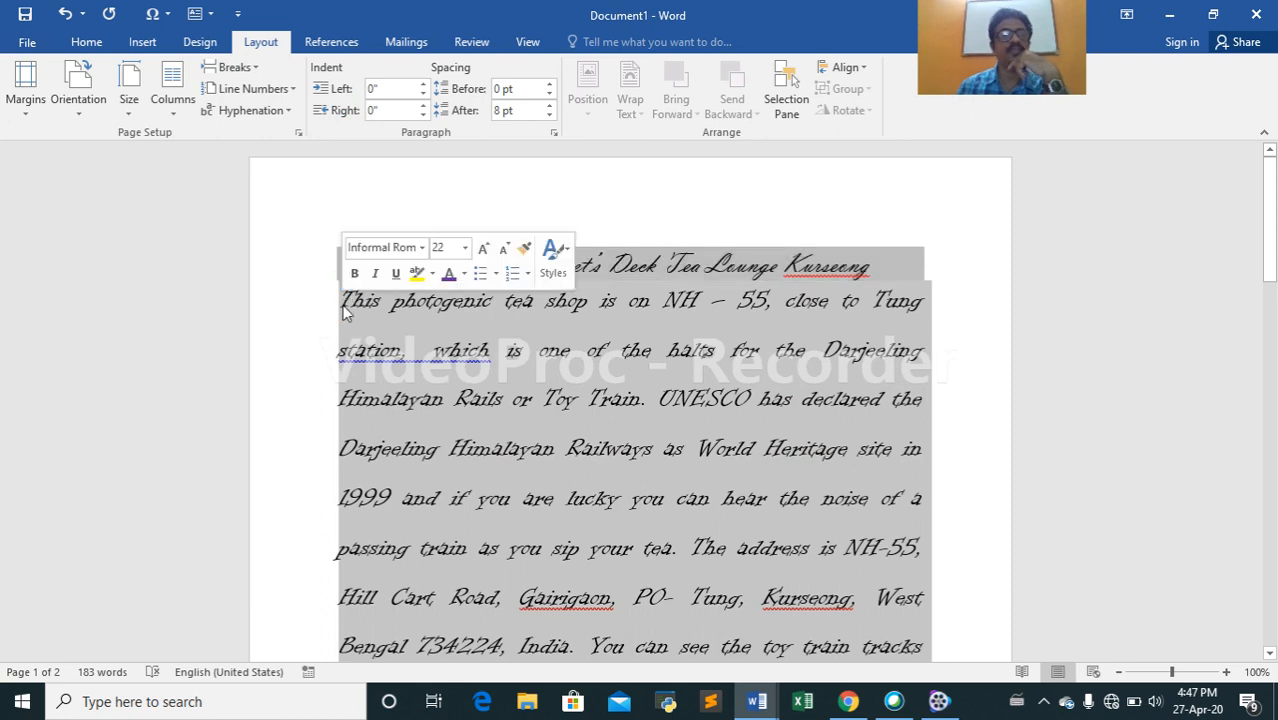
{"action": "left_click", "coordinate": [172, 95]}
{"action": "left_click", "coordinate": [228, 190]}
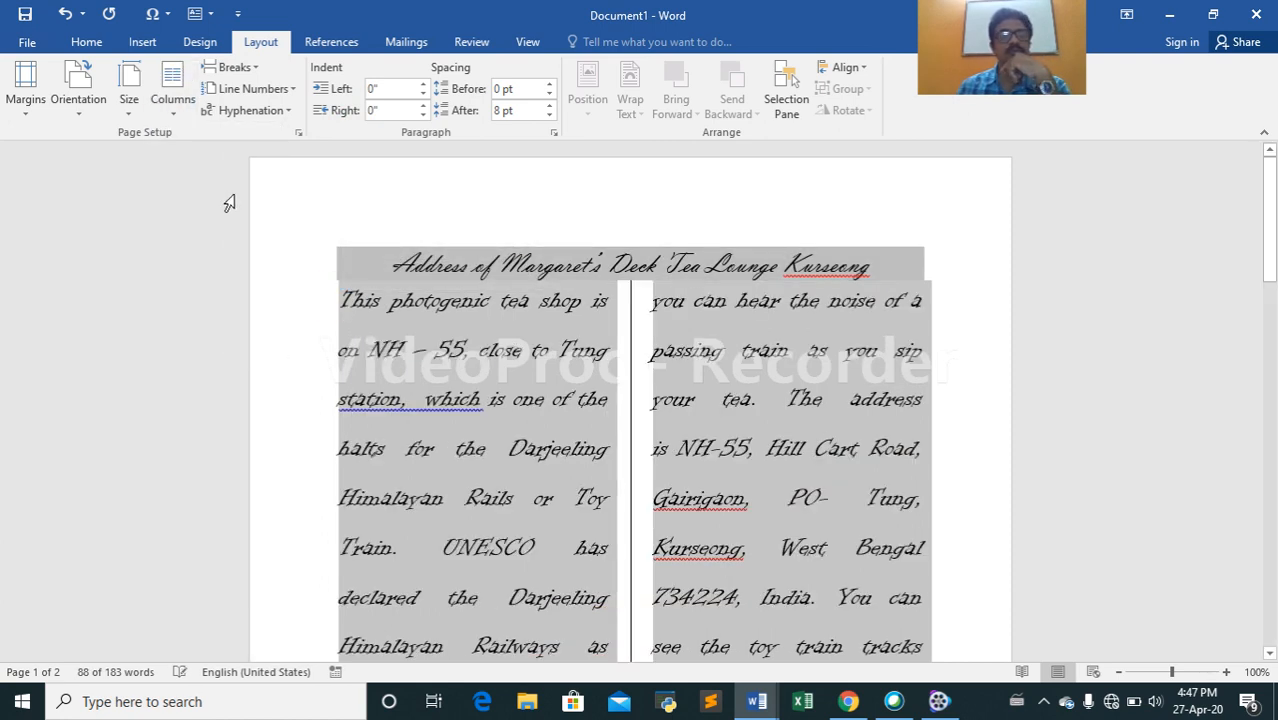
Arrange the purple duplicate paragraph in three equal columns with a line between them.
{"action": "scroll", "coordinate": [792, 355], "scroll_direction": "down", "scroll_amount": 3}
{"action": "scroll", "coordinate": [792, 358], "scroll_direction": "down", "scroll_amount": 5}
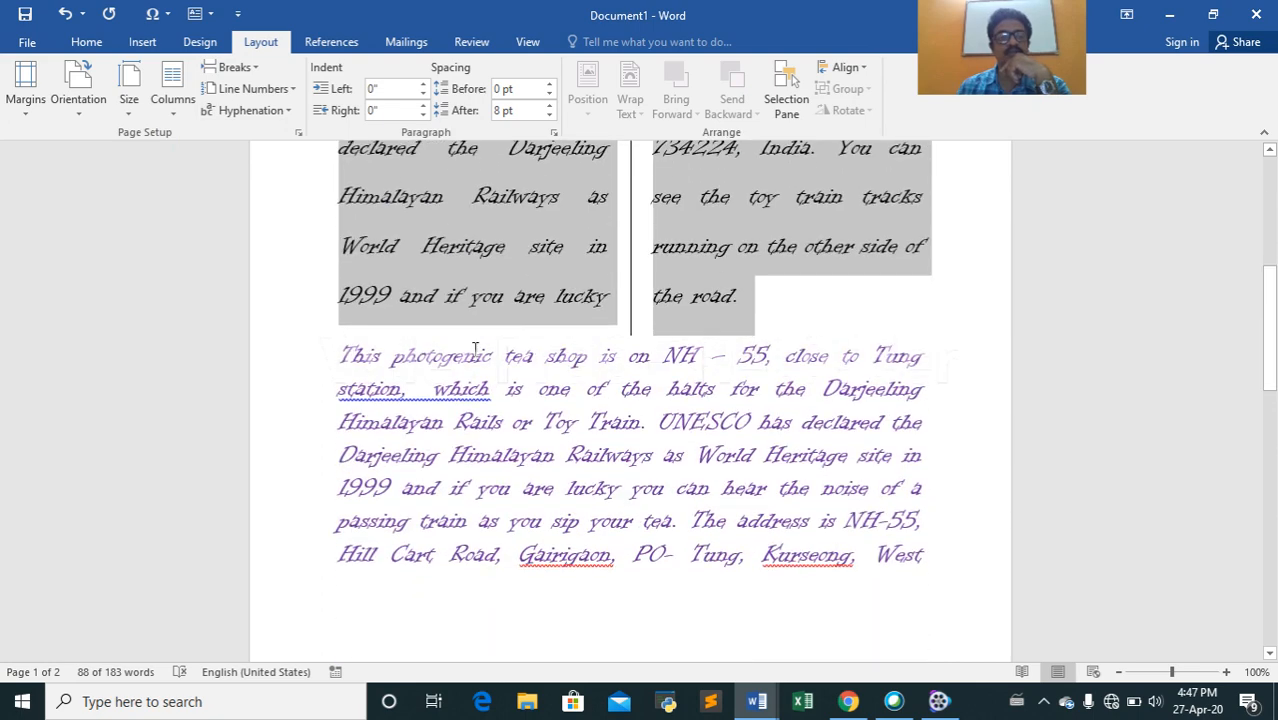
{"action": "left_click_drag", "start_coordinate": [344, 350], "coordinate": [770, 515]}
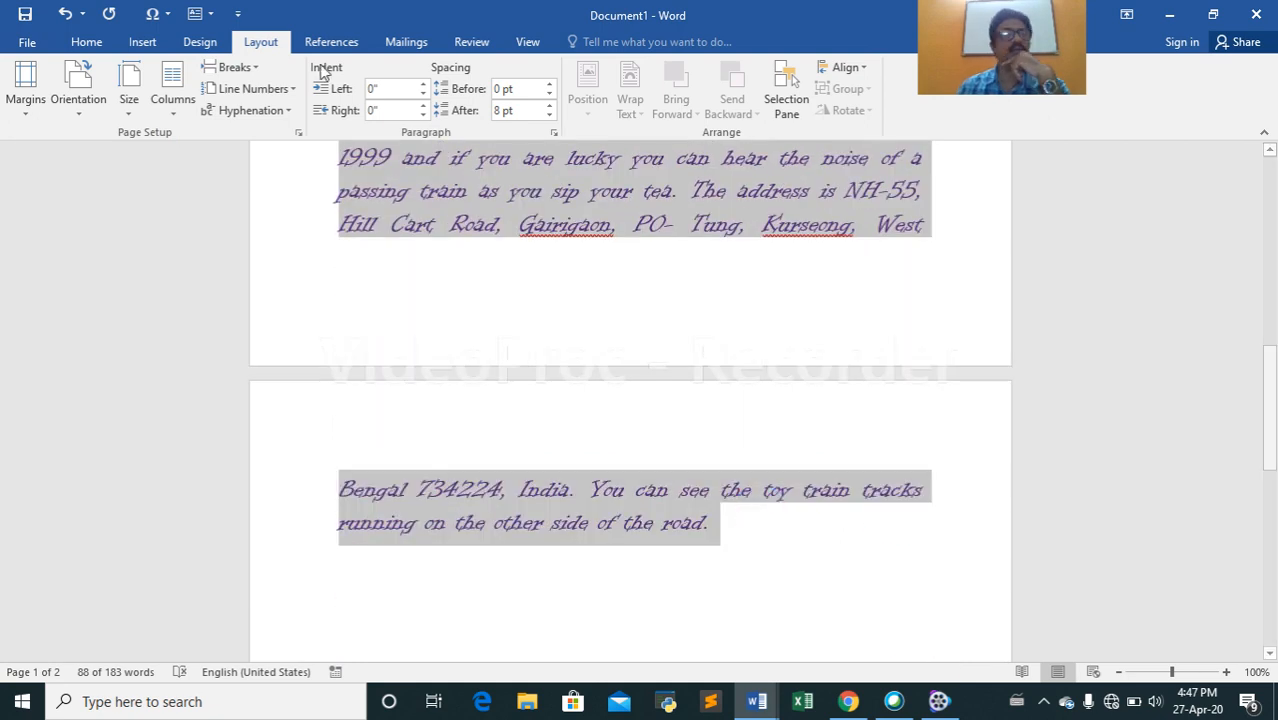
{"action": "left_click", "coordinate": [174, 92]}
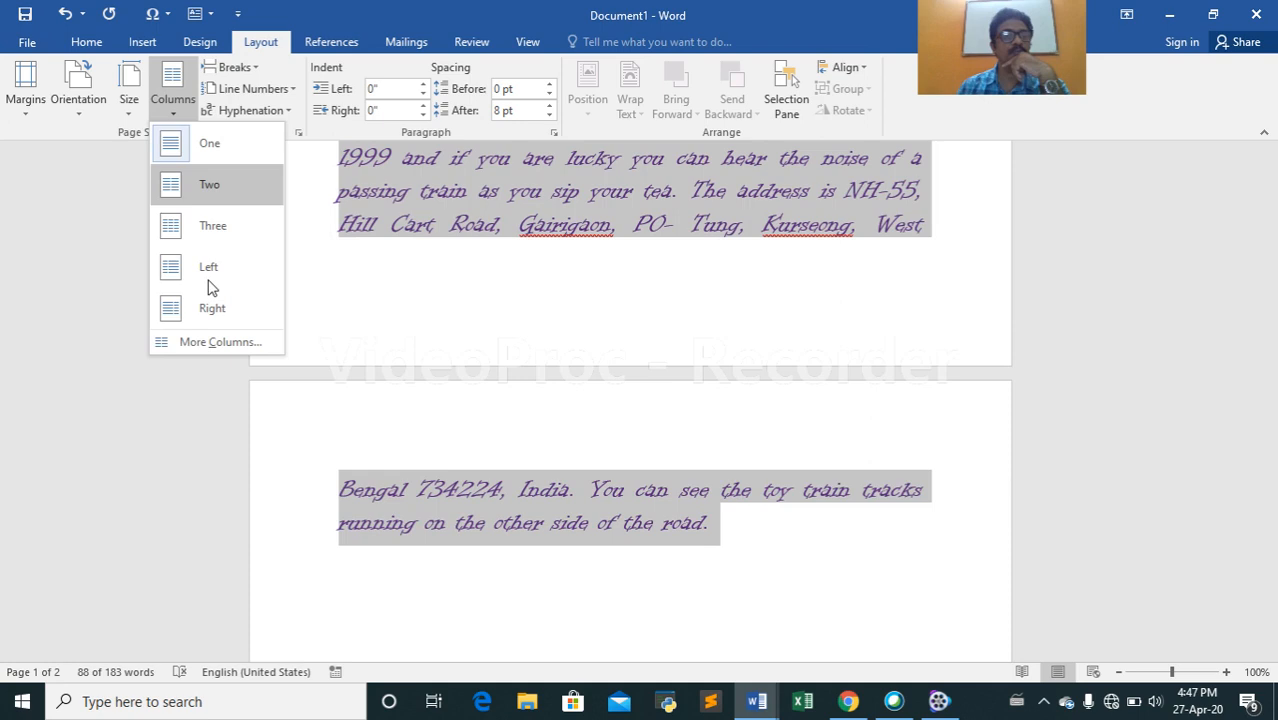
{"action": "left_click", "coordinate": [230, 345]}
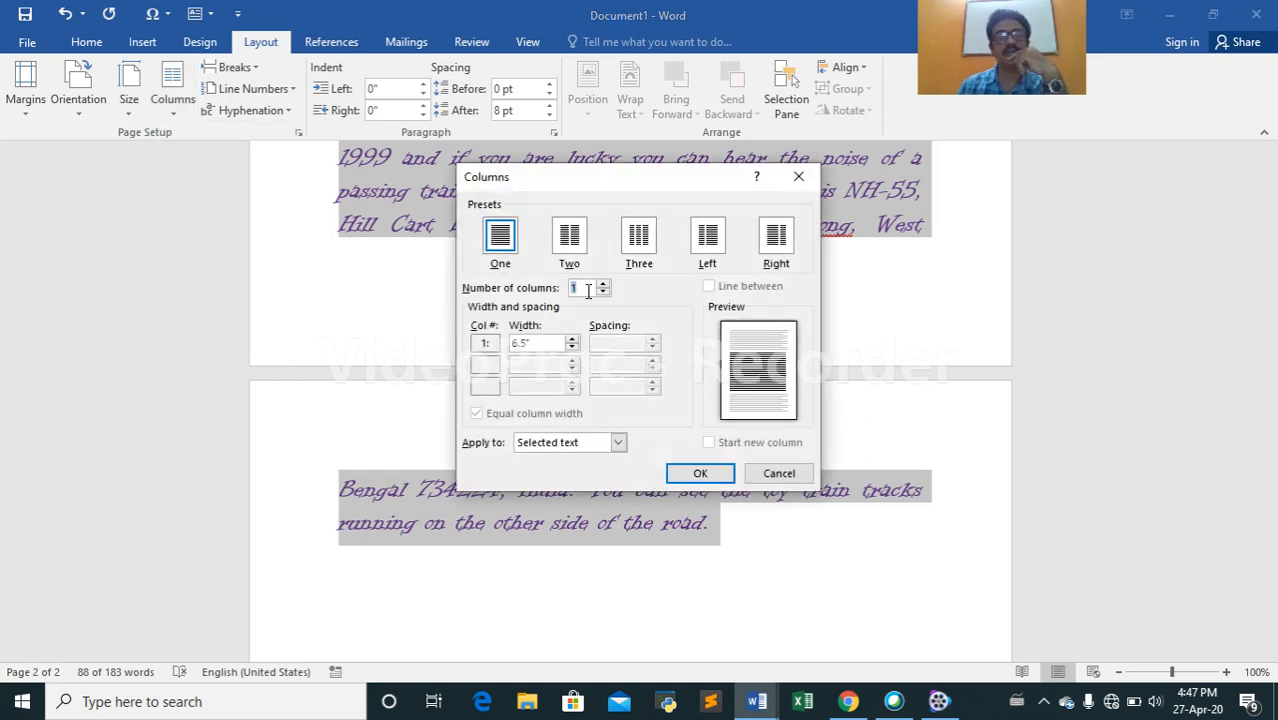
{"action": "left_click", "coordinate": [646, 247]}
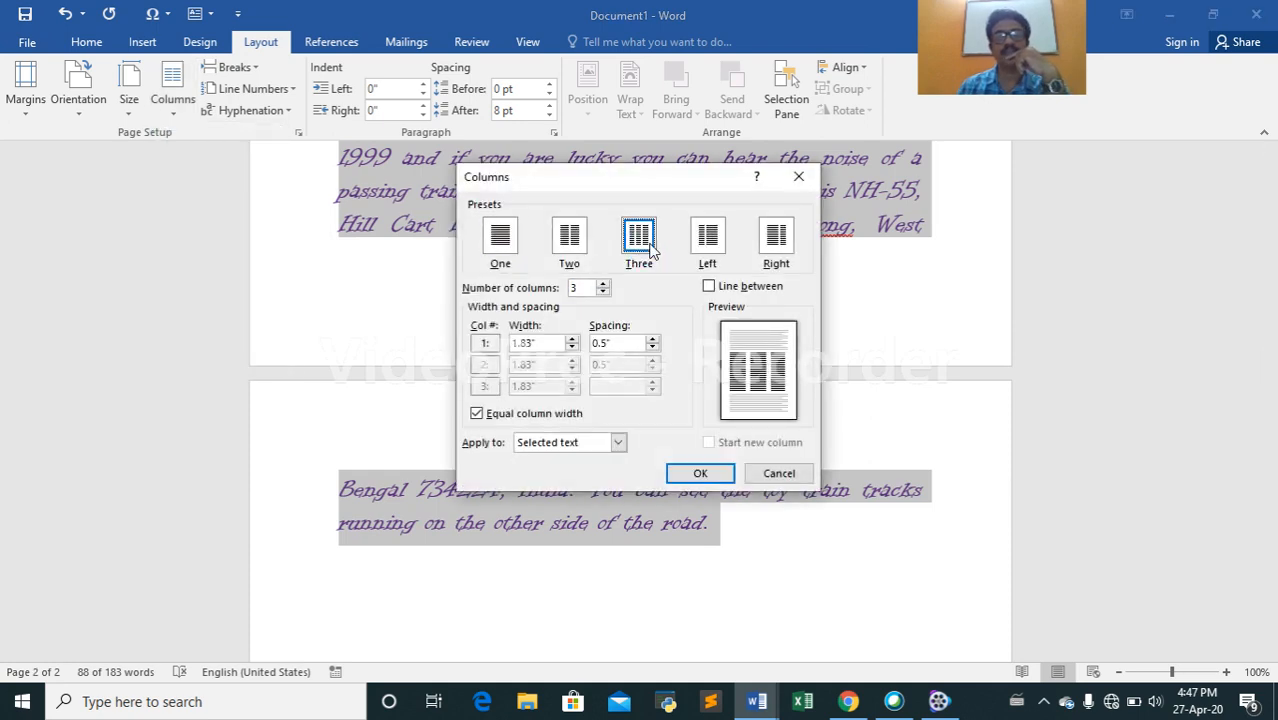
{"action": "left_click", "coordinate": [709, 287]}
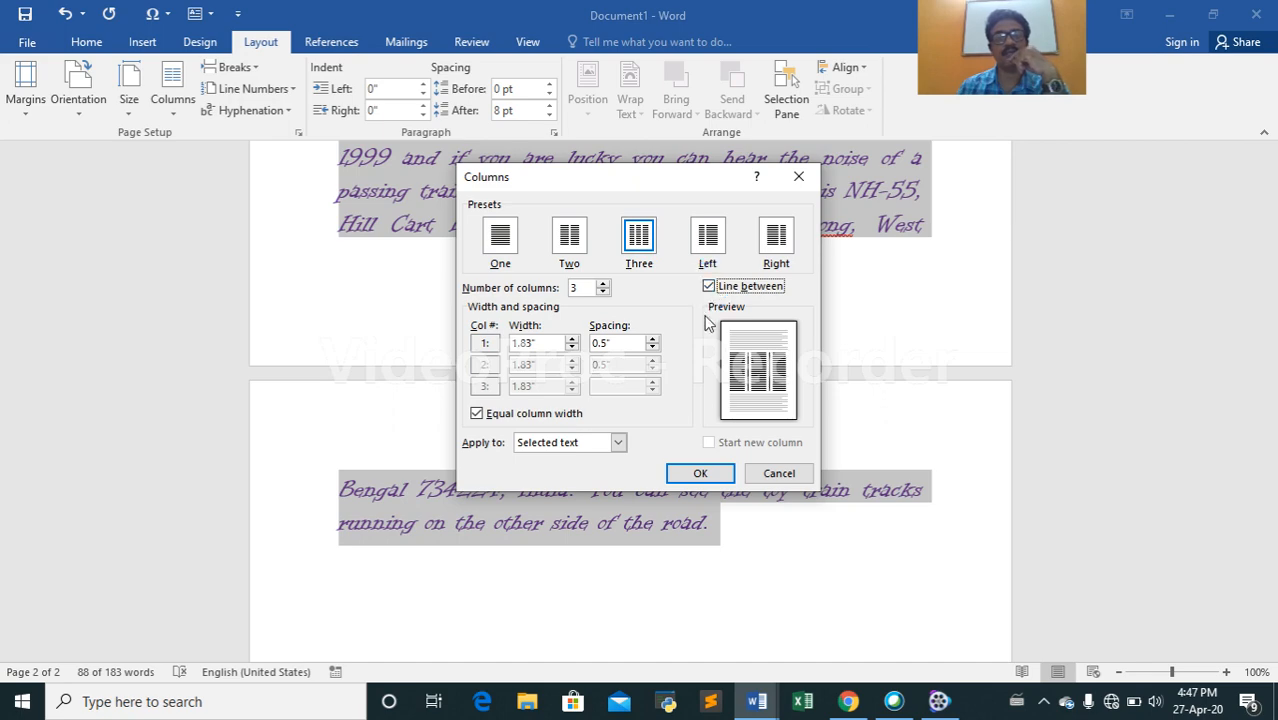
{"action": "left_click", "coordinate": [703, 474]}
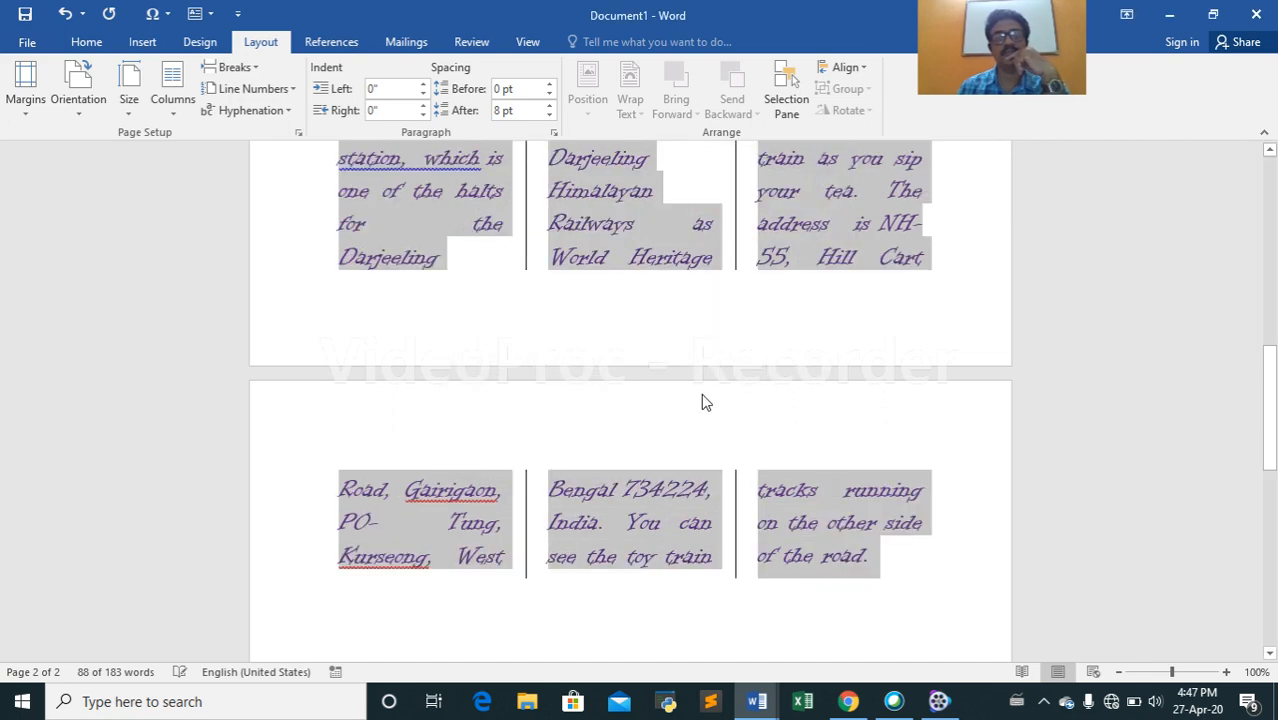
{"action": "scroll", "coordinate": [701, 393], "scroll_direction": "up", "scroll_amount": 5}
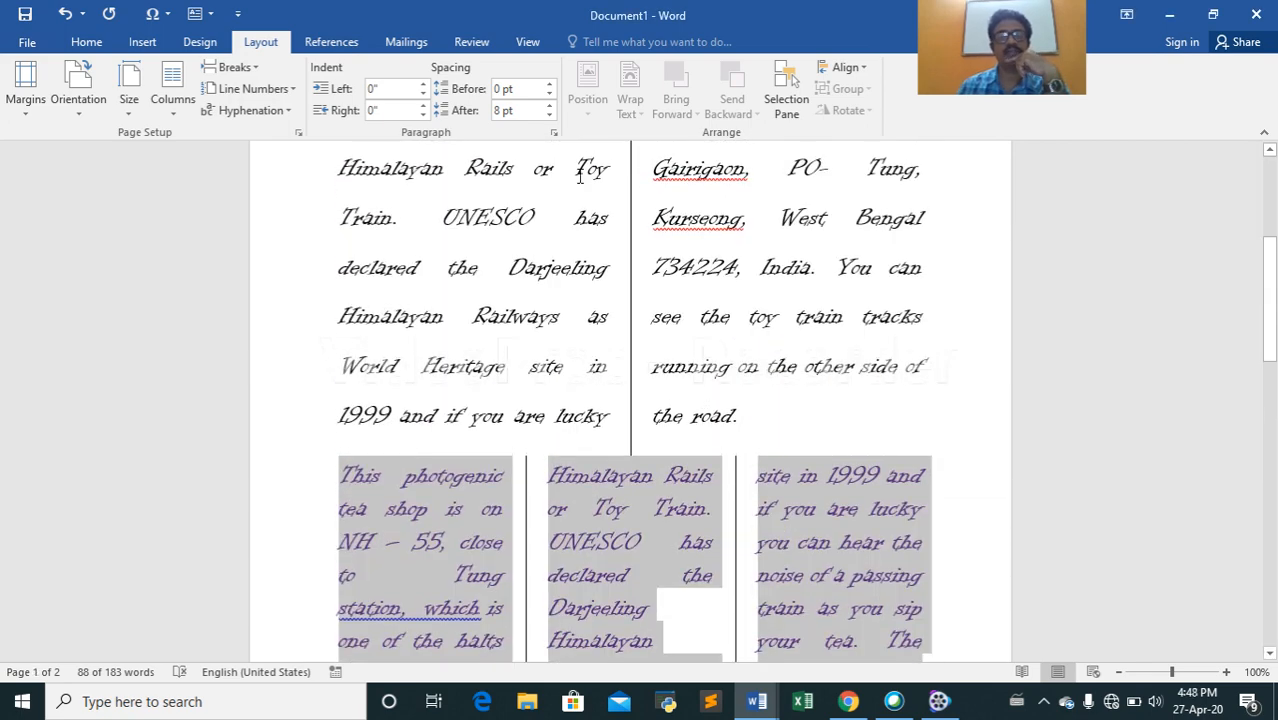
{"action": "scroll", "coordinate": [703, 393], "scroll_direction": "up", "scroll_amount": 5}
{"action": "scroll", "coordinate": [579, 176], "scroll_direction": "down", "scroll_amount": 10}
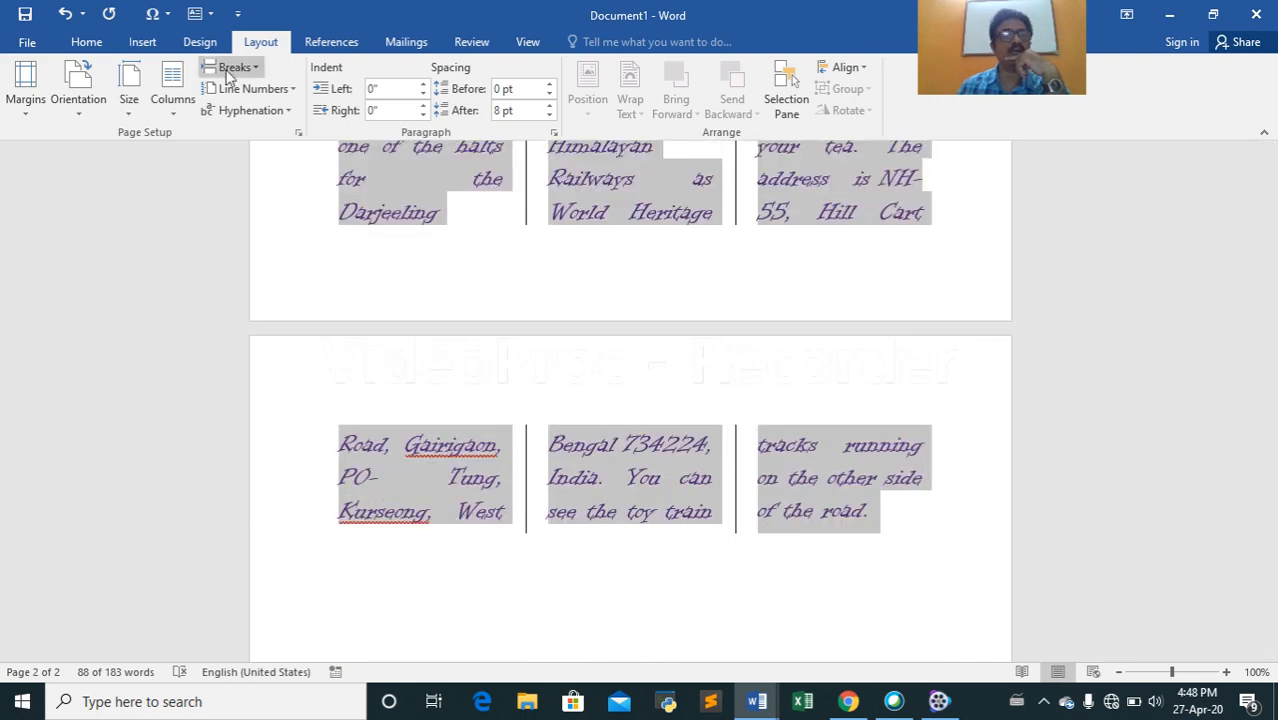
Apply the Left column preset to the purple duplicate paragraph and check its layout across both pages.
{"action": "left_click", "coordinate": [671, 218]}
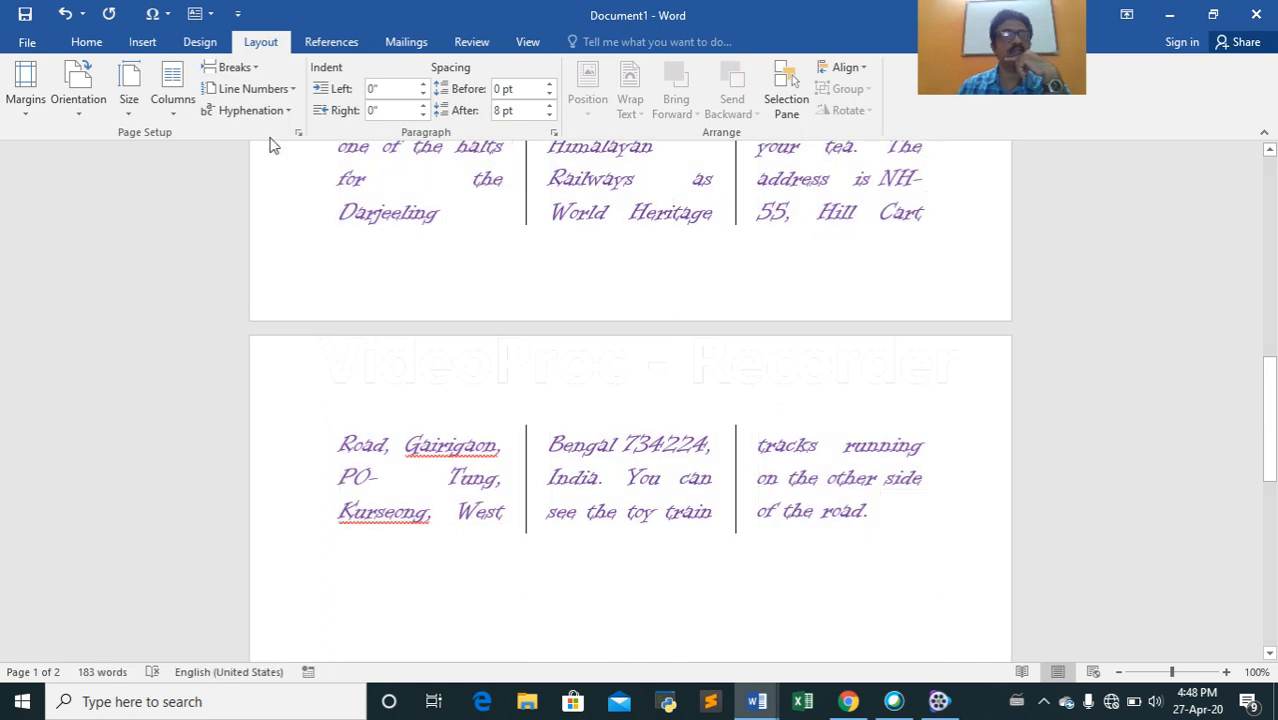
{"action": "left_click", "coordinate": [177, 115]}
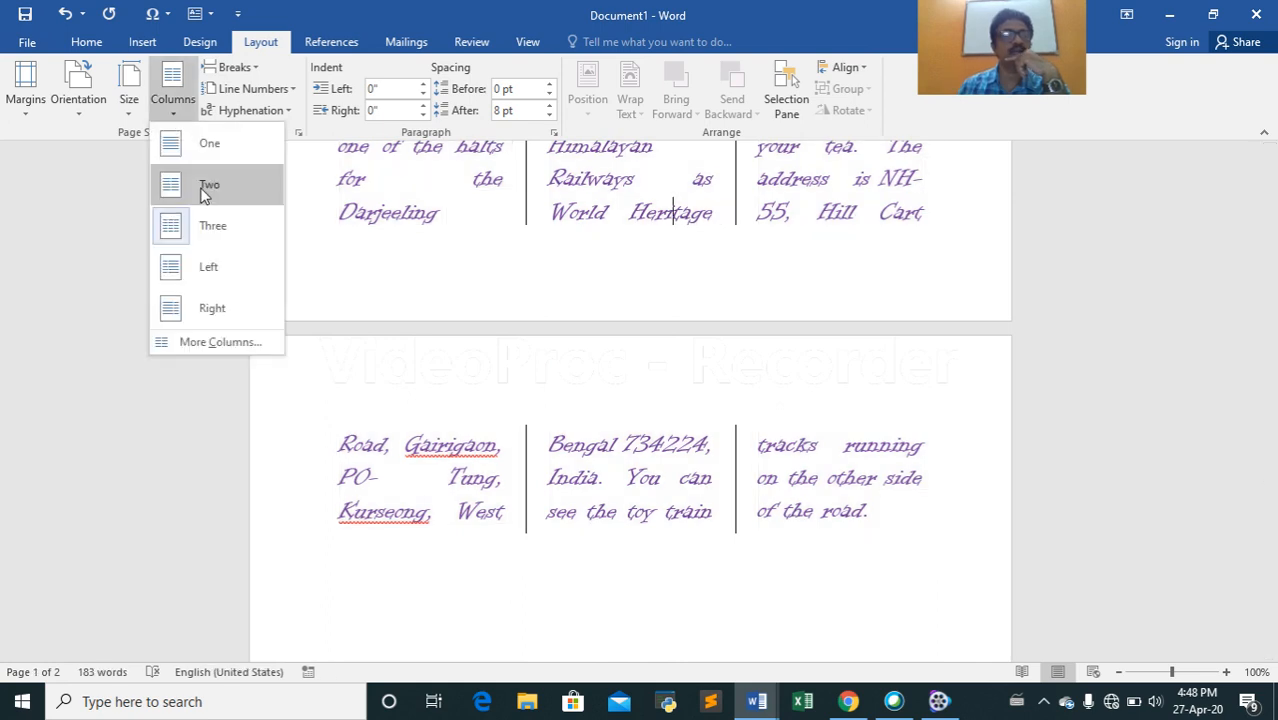
{"action": "left_click", "coordinate": [214, 278]}
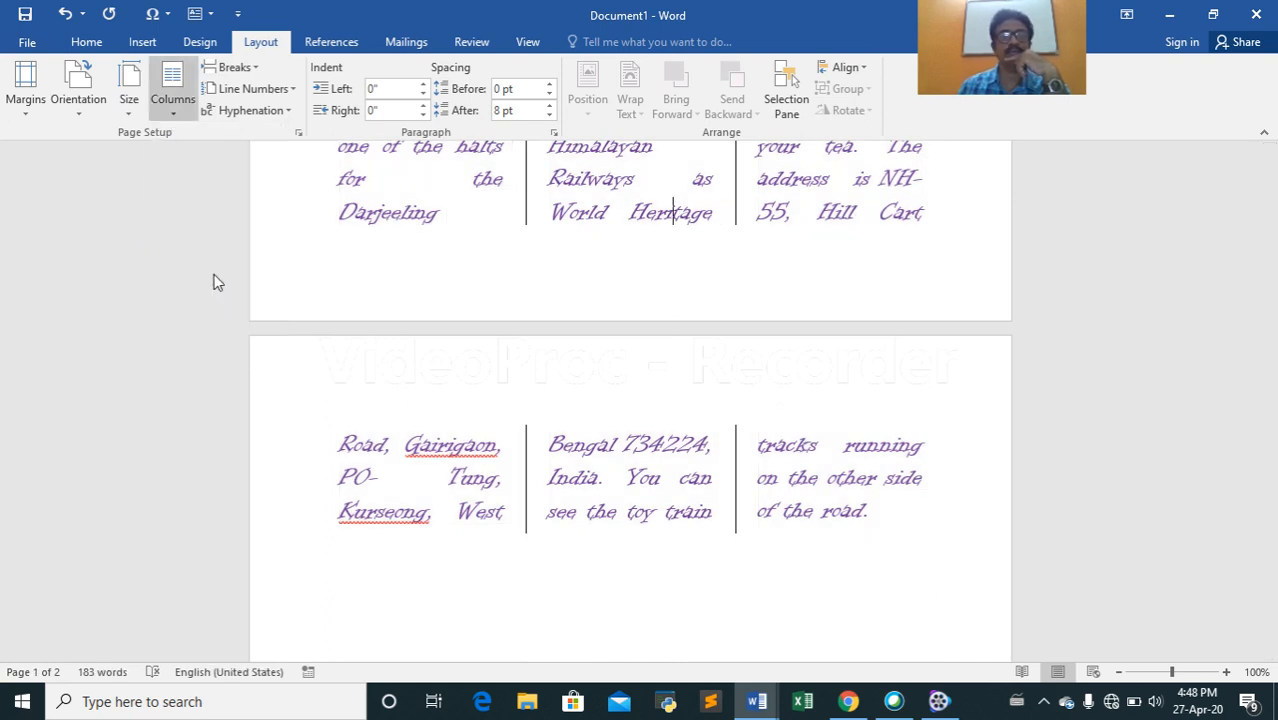
{"action": "scroll", "coordinate": [652, 255], "scroll_direction": "up", "scroll_amount": 4}
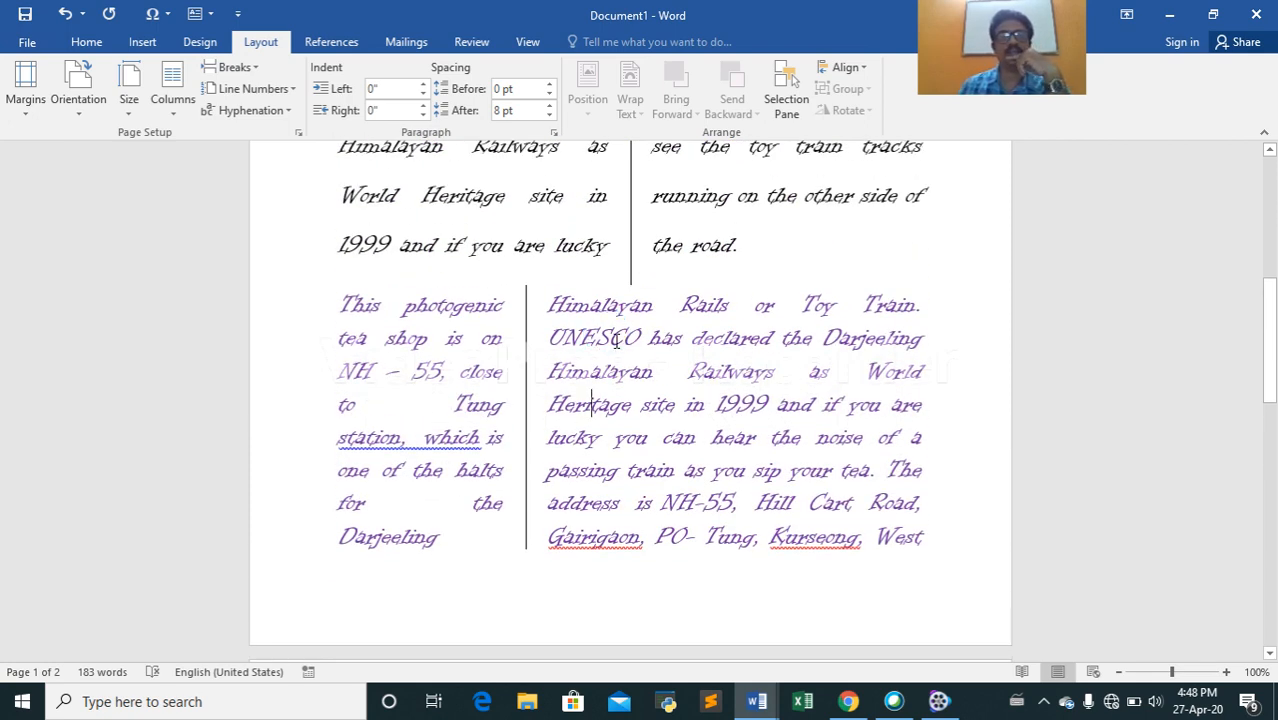
{"action": "scroll", "coordinate": [733, 383], "scroll_direction": "down", "scroll_amount": 3}
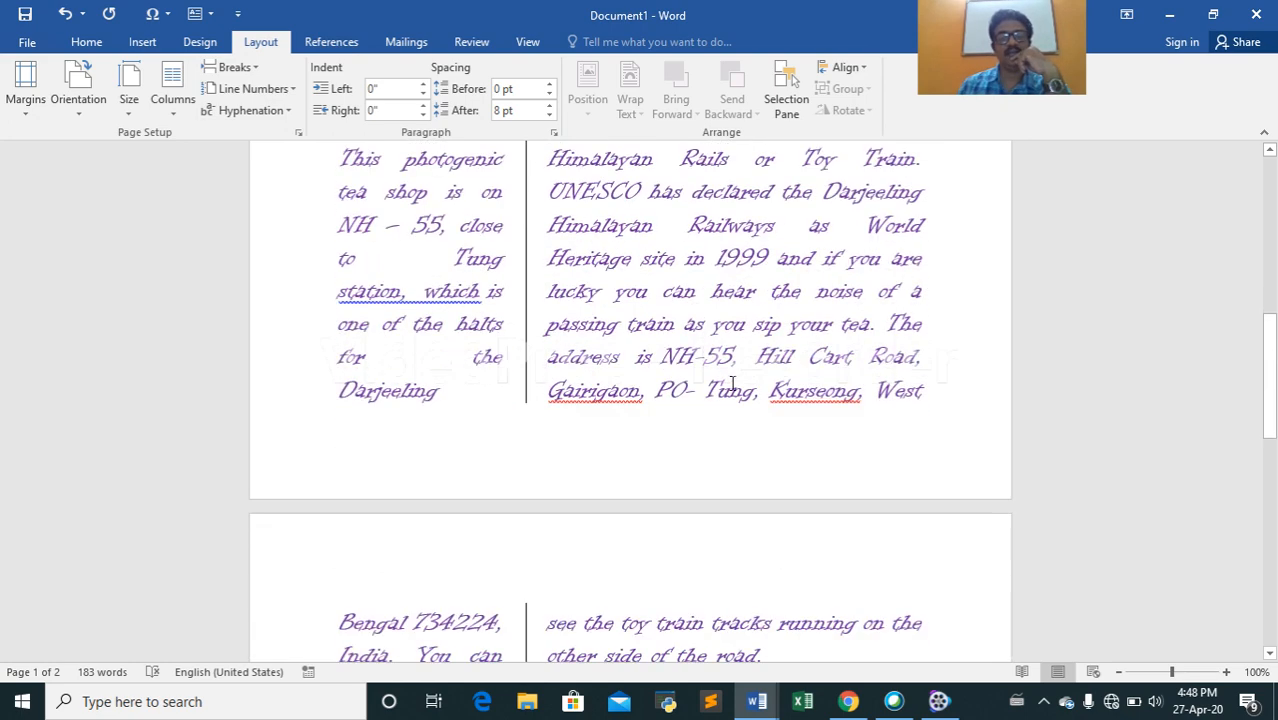
{"action": "scroll", "coordinate": [733, 380], "scroll_direction": "down", "scroll_amount": 4}
{"action": "scroll", "coordinate": [733, 380], "scroll_direction": "up", "scroll_amount": 5}
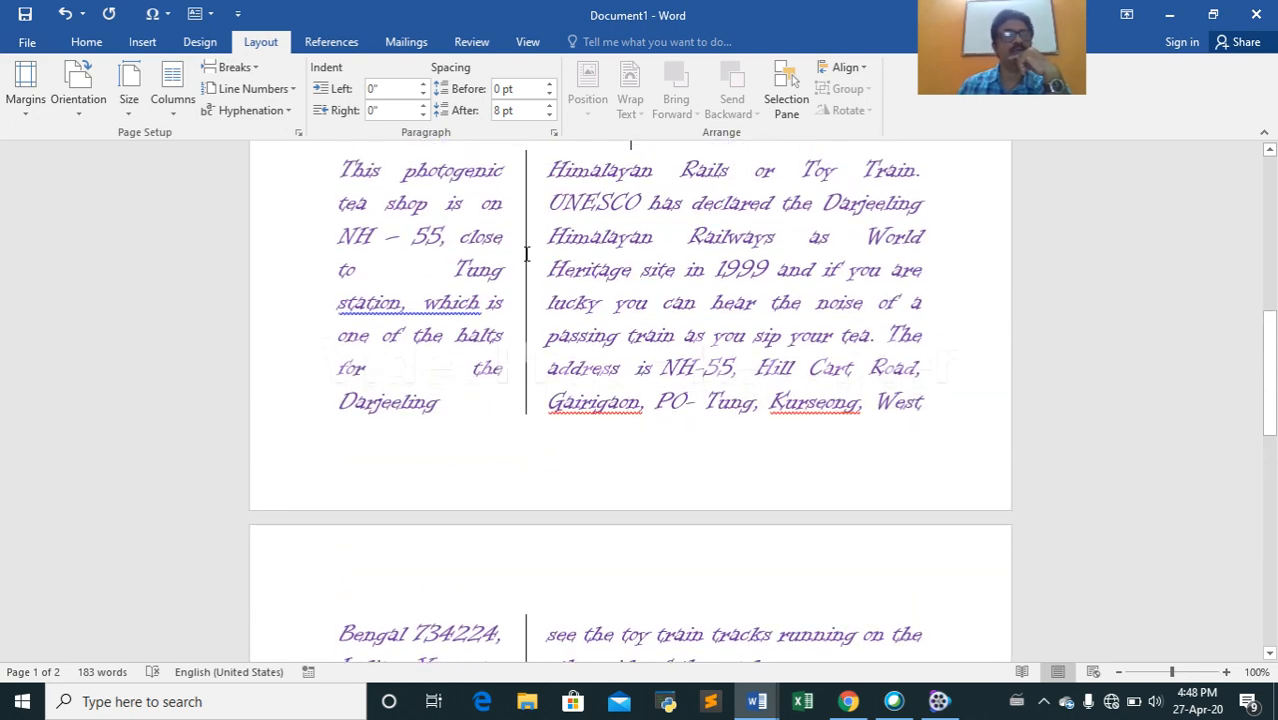
Return the purple duplicate paragraph to a single column.
{"action": "left_click", "coordinate": [173, 105]}
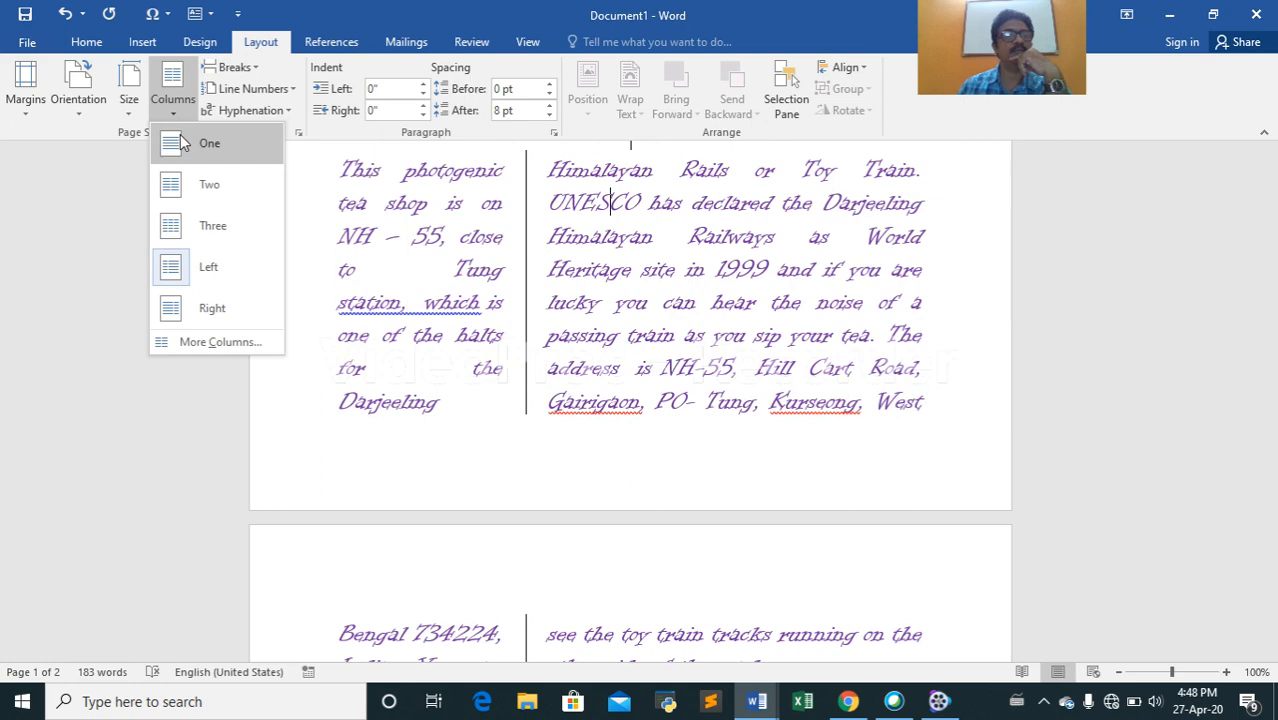
{"action": "left_click", "coordinate": [183, 143]}
{"action": "scroll", "coordinate": [679, 291], "scroll_direction": "up", "scroll_amount": 5}
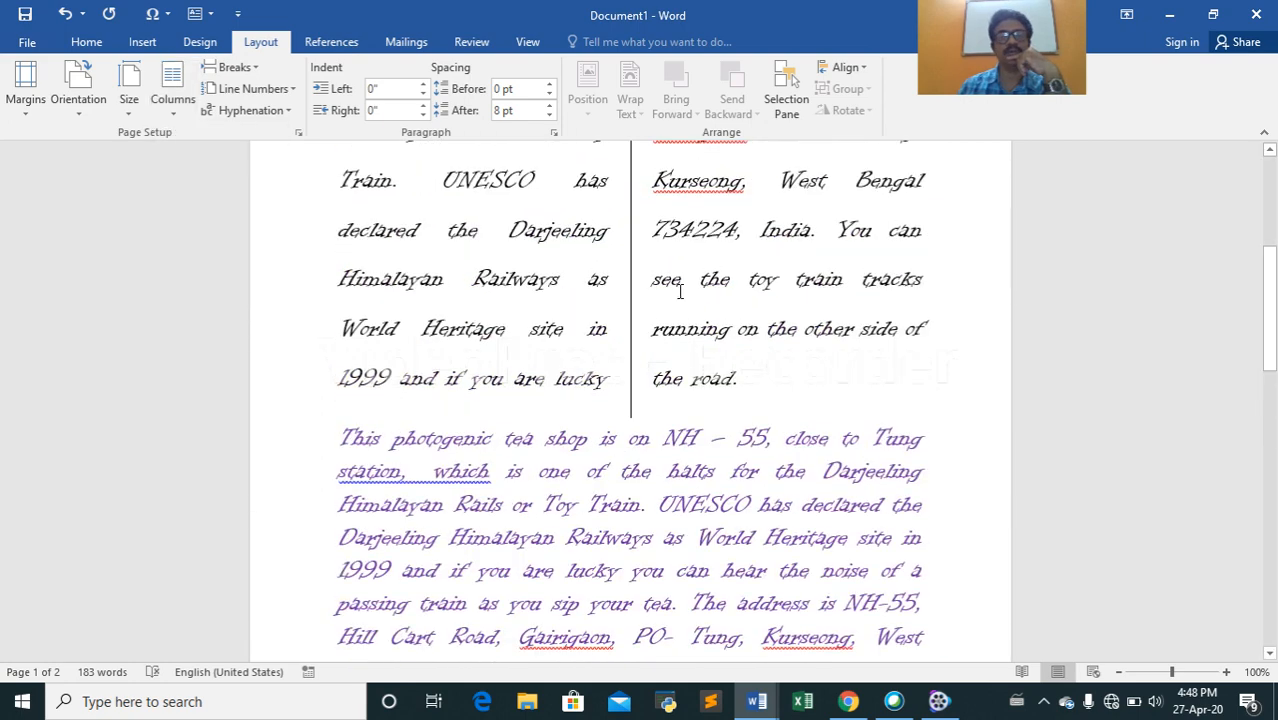
Draw an ellipse about 3.14" wide and 2.64" high over the middle of the purple paragraph.
{"action": "left_click", "coordinate": [527, 443]}
{"action": "left_click", "coordinate": [153, 46]}
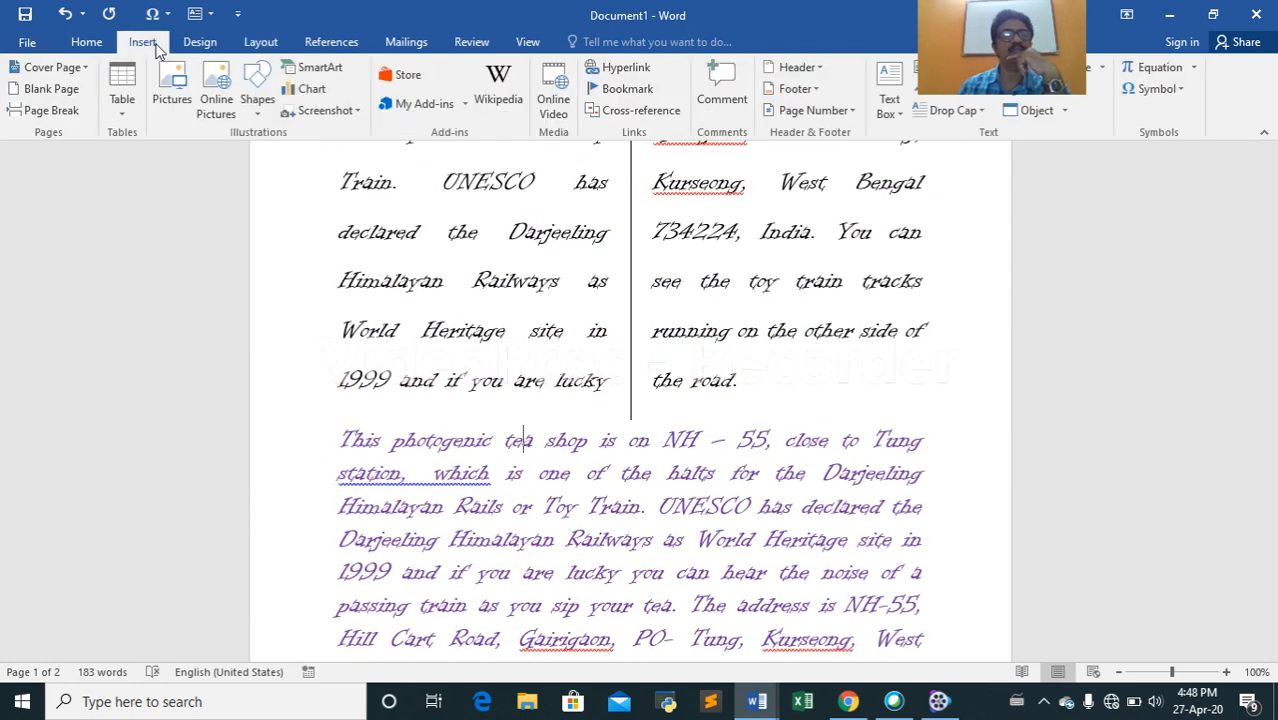
{"action": "left_click", "coordinate": [256, 100]}
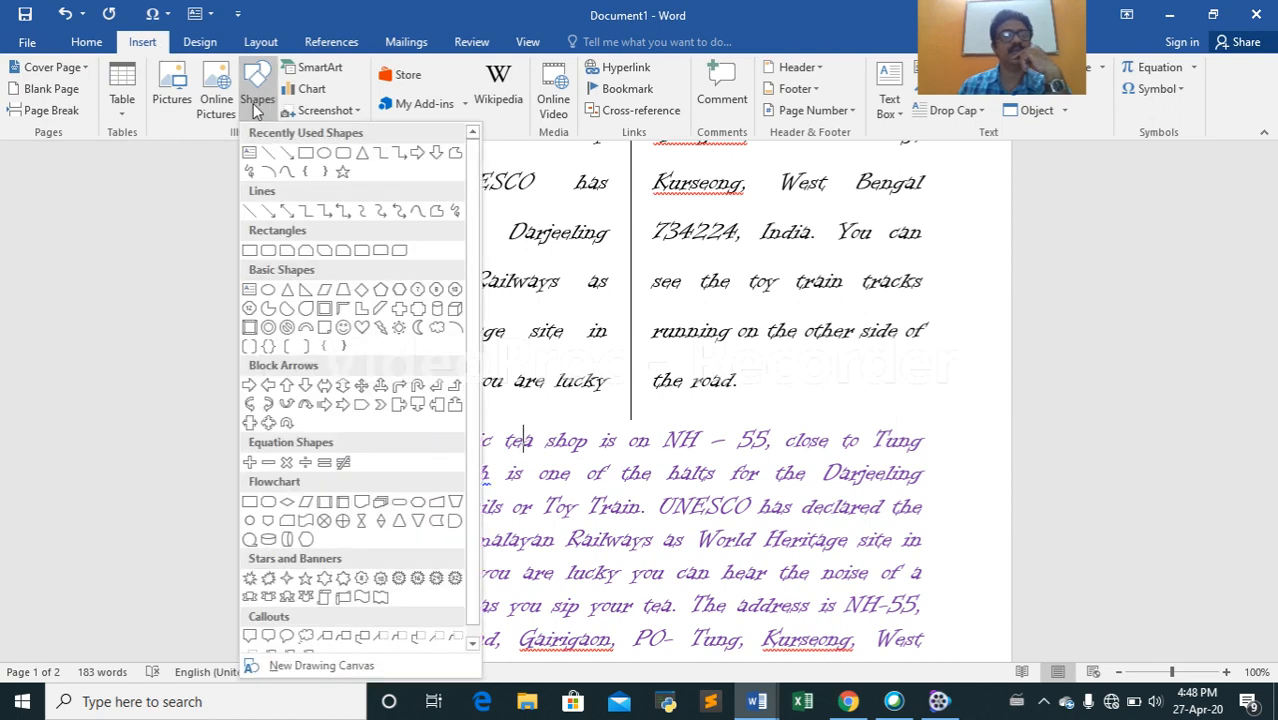
{"action": "left_click", "coordinate": [306, 153]}
{"action": "scroll", "coordinate": [548, 358], "scroll_direction": "down", "scroll_amount": 3}
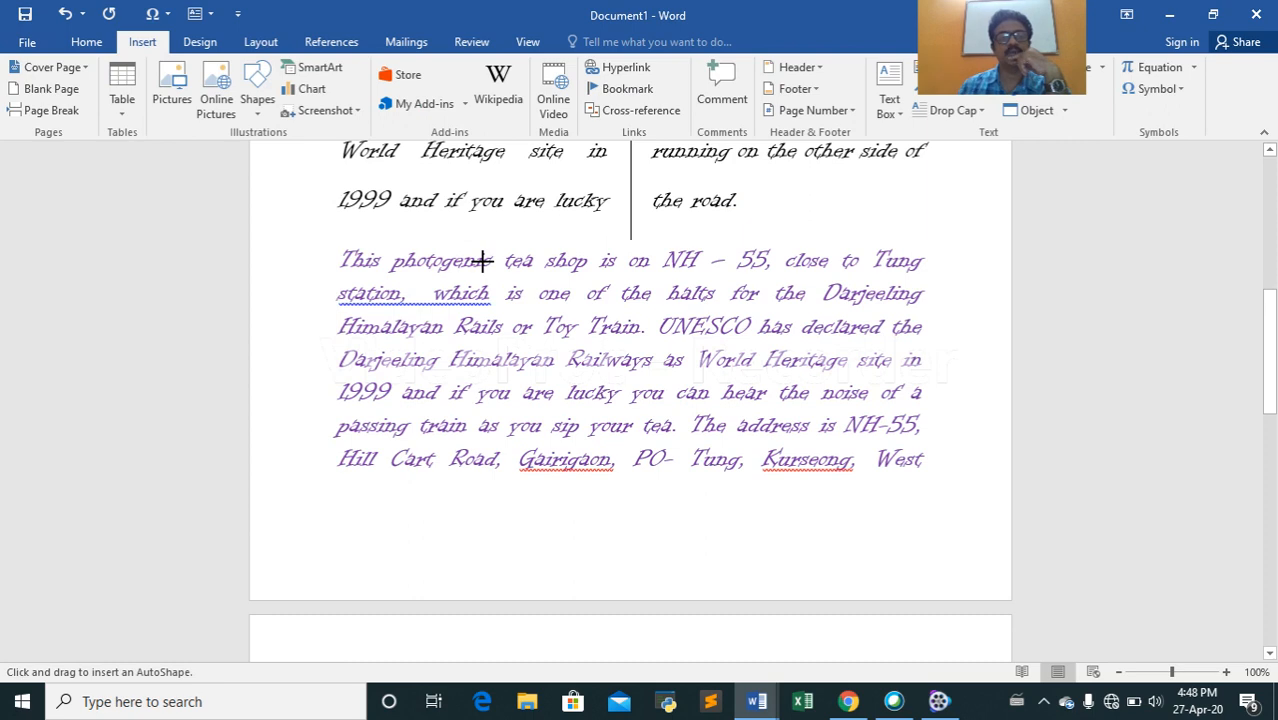
{"action": "left_click_drag", "start_coordinate": [481, 260], "coordinate": [763, 497]}
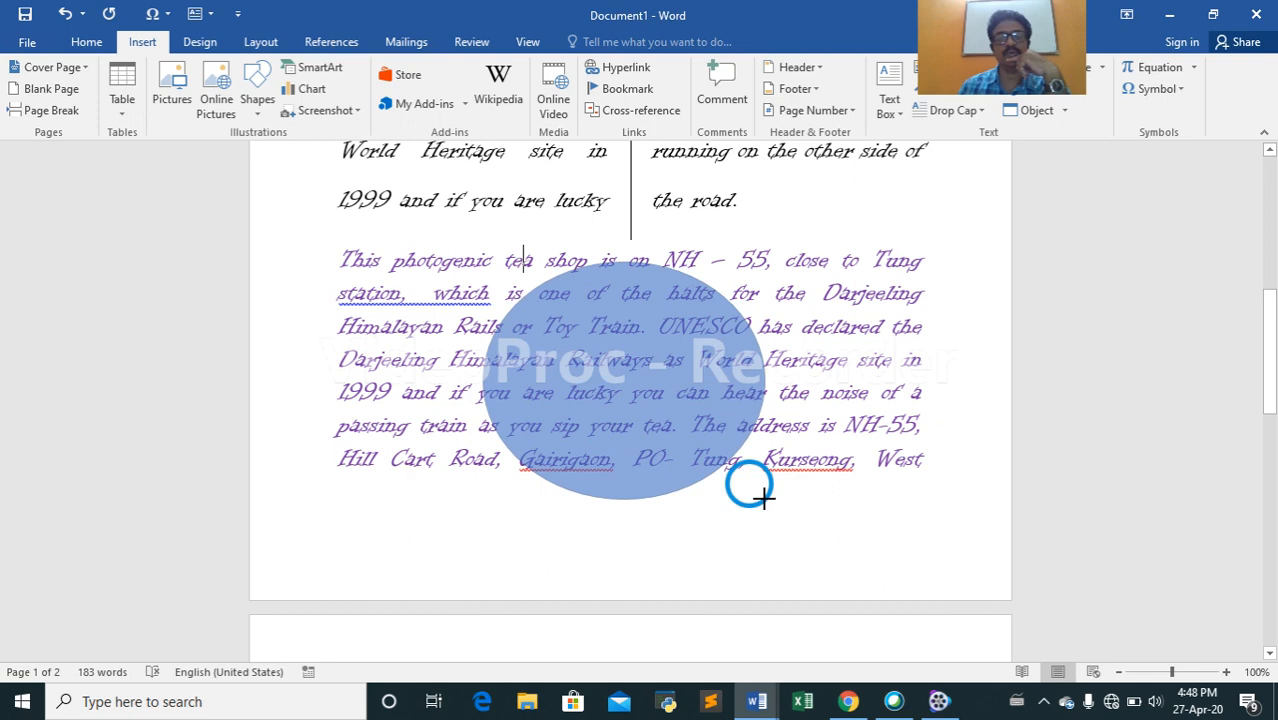
{"action": "left_click_drag", "start_coordinate": [763, 497], "coordinate": [764, 498]}
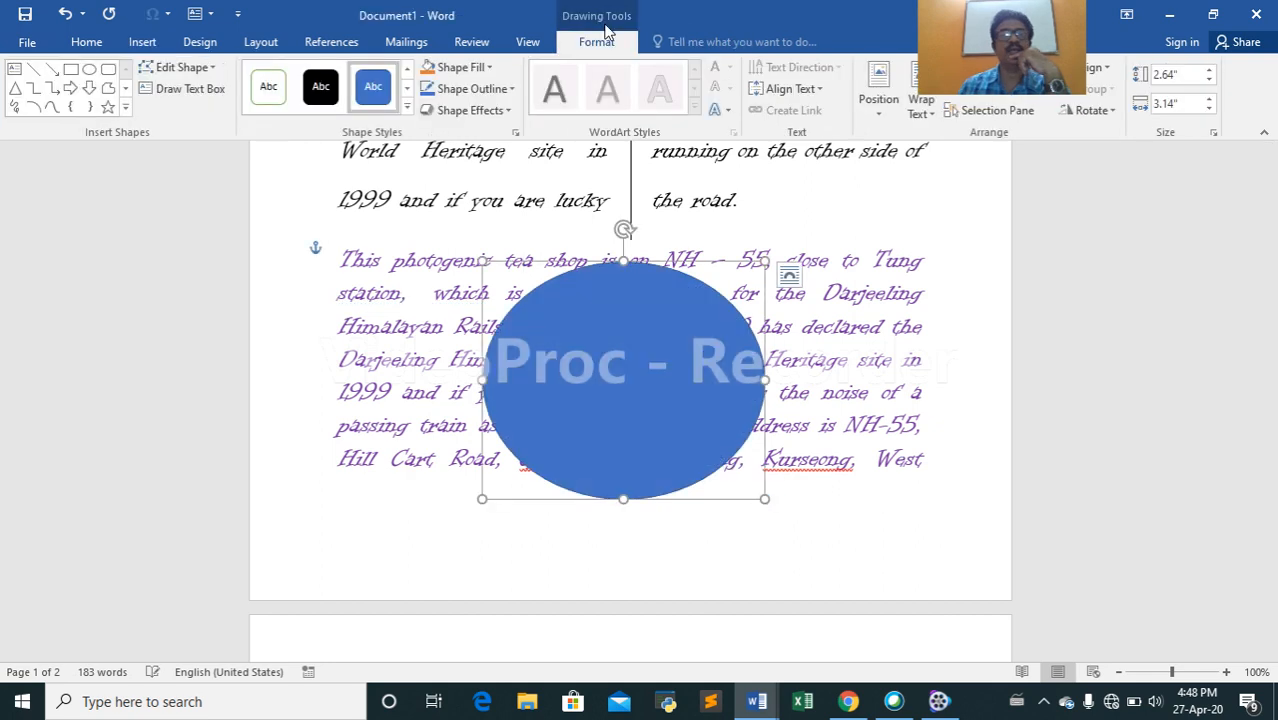
Fill the ellipse with the teacup and tea garden picture stored on the computer.
{"action": "left_click", "coordinate": [488, 69]}
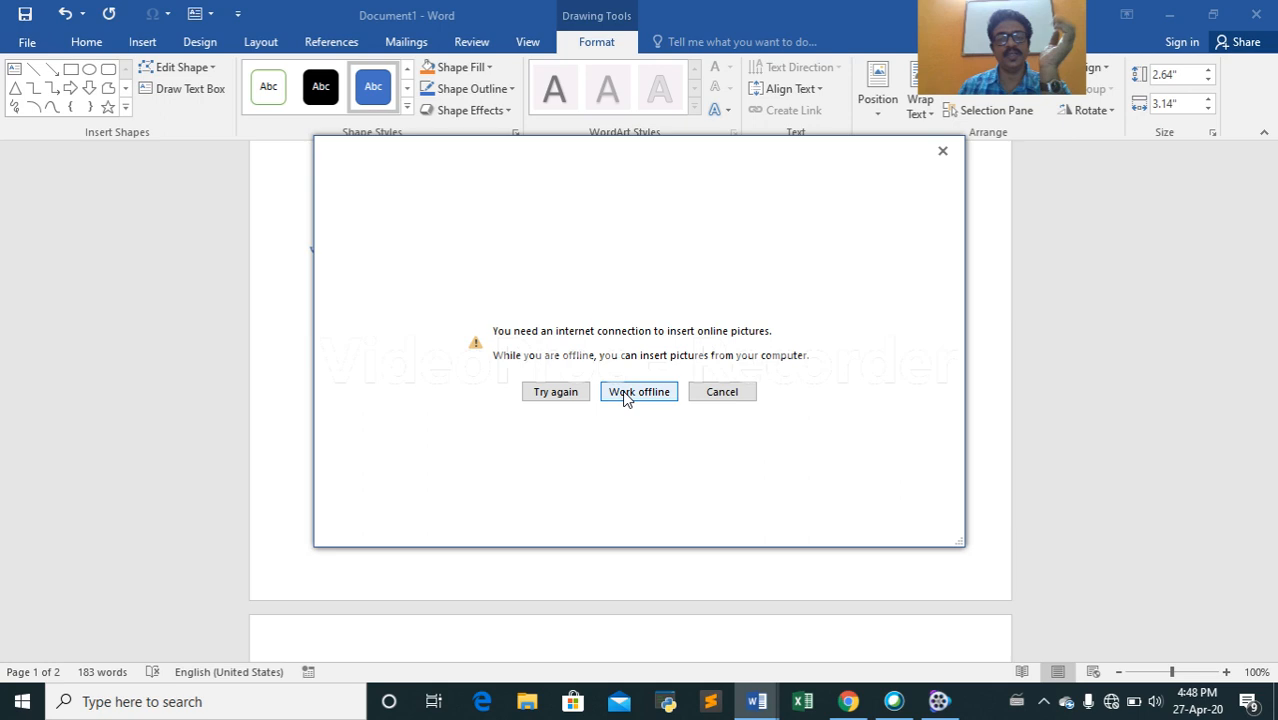
{"action": "left_click", "coordinate": [626, 392]}
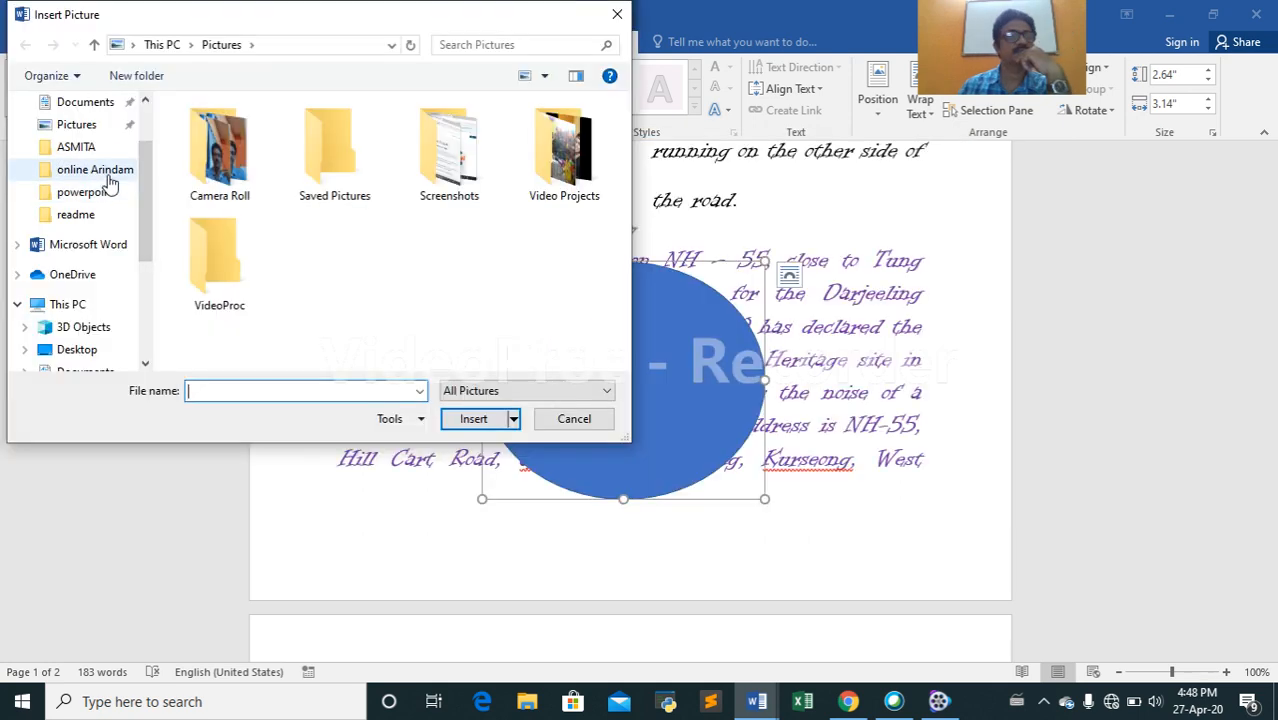
{"action": "left_click", "coordinate": [100, 172]}
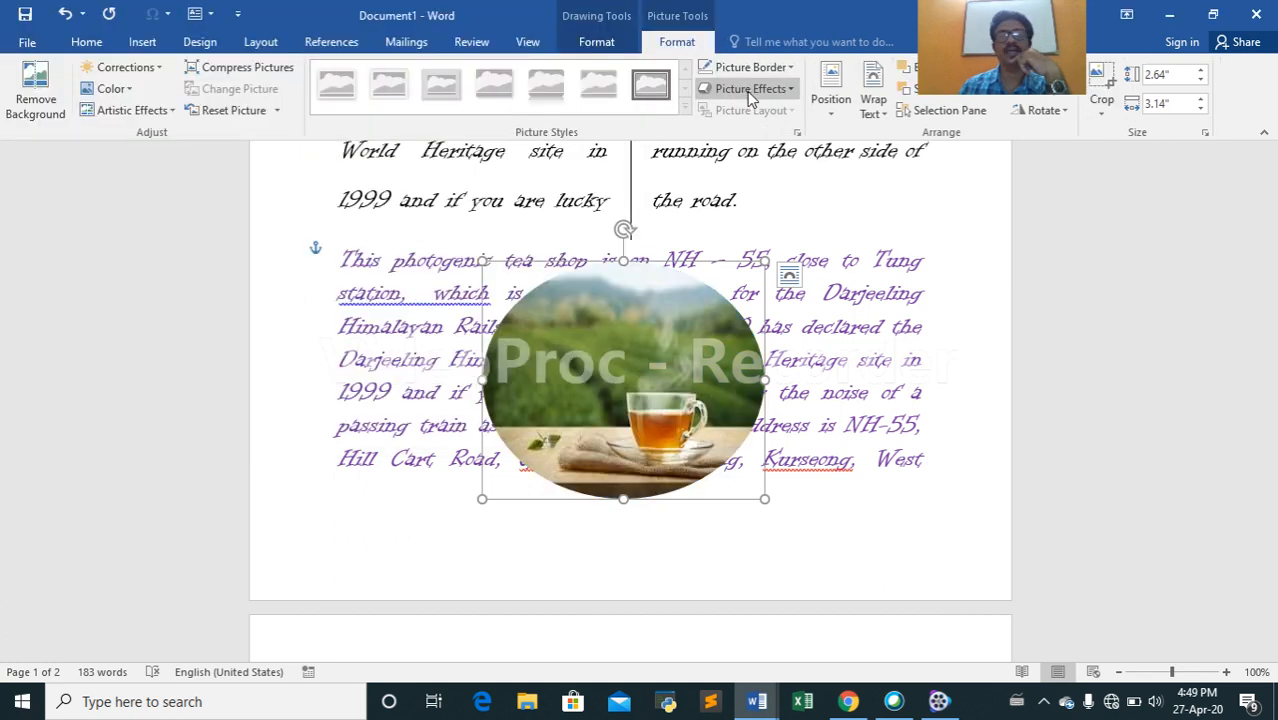
Give the picture-filled ellipse soft edges and place it behind the purple text.
{"action": "left_click", "coordinate": [751, 90]}
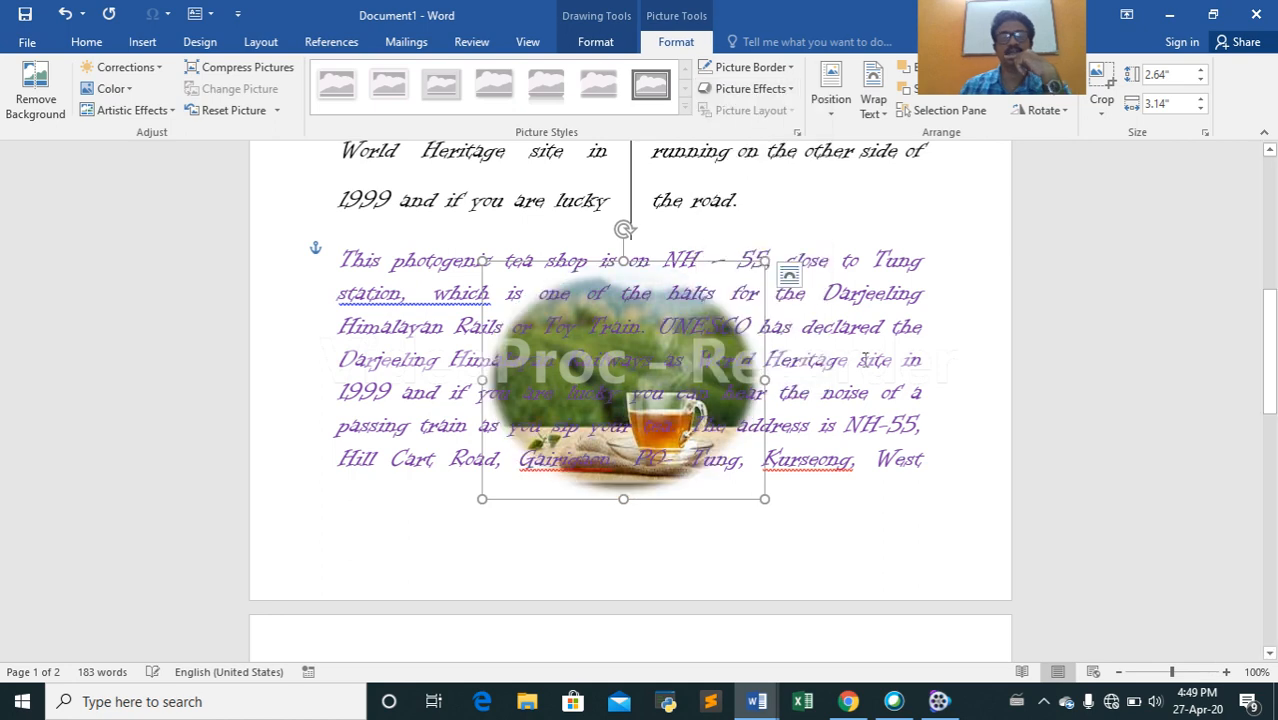
{"action": "left_click", "coordinate": [866, 360]}
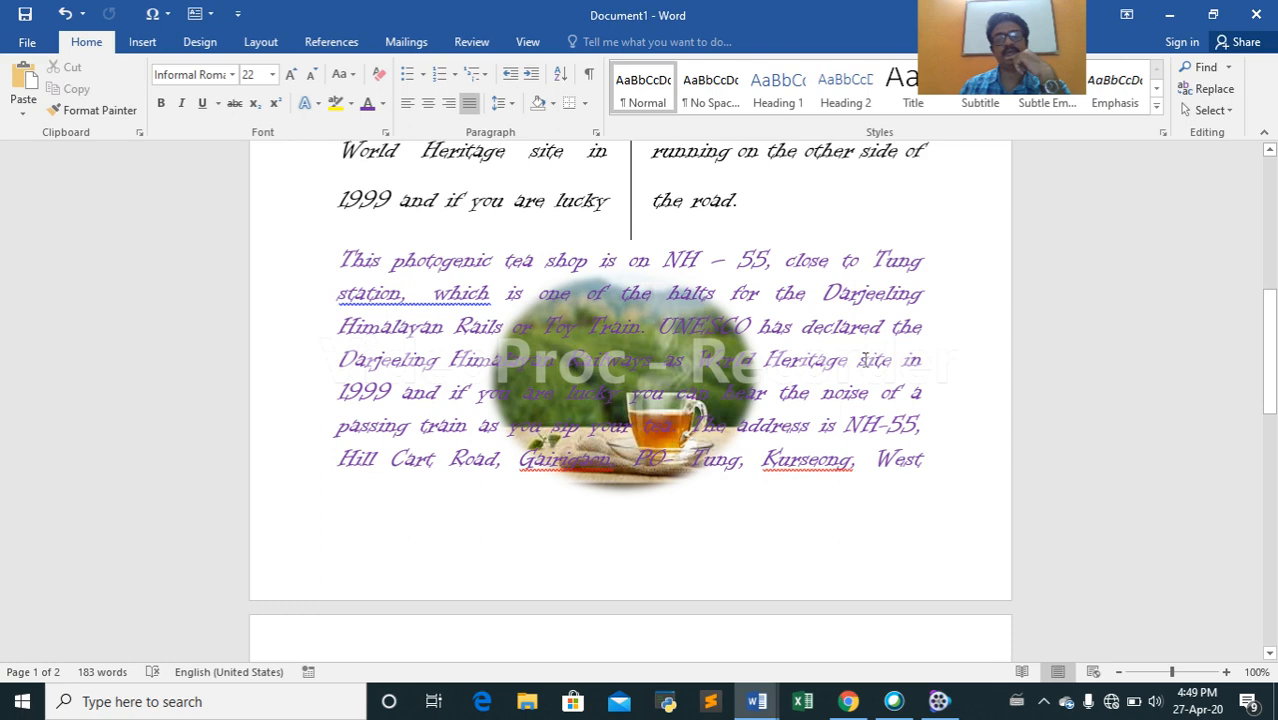
Draw a heart about 3.84" wide and 2.71" high over the purple paragraph and fill it with the teacup picture.
{"action": "left_click", "coordinate": [142, 41]}
{"action": "left_click", "coordinate": [257, 100]}
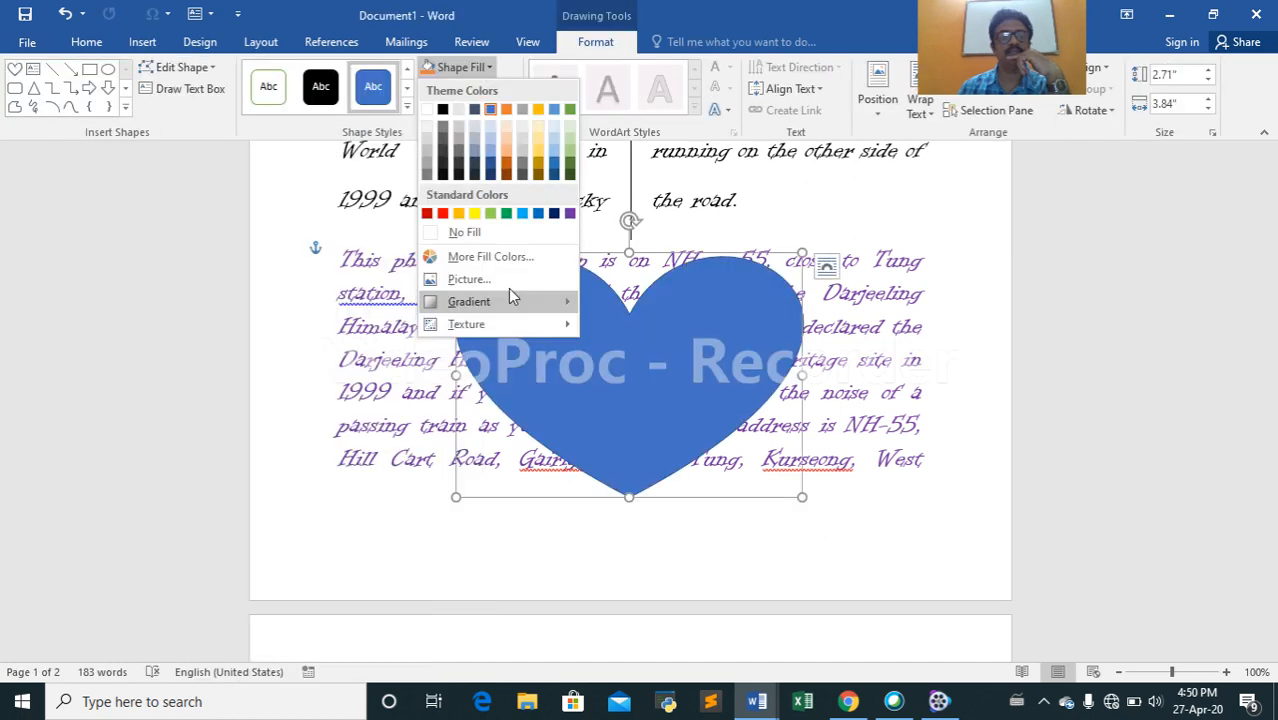
{"action": "left_click", "coordinate": [508, 288]}
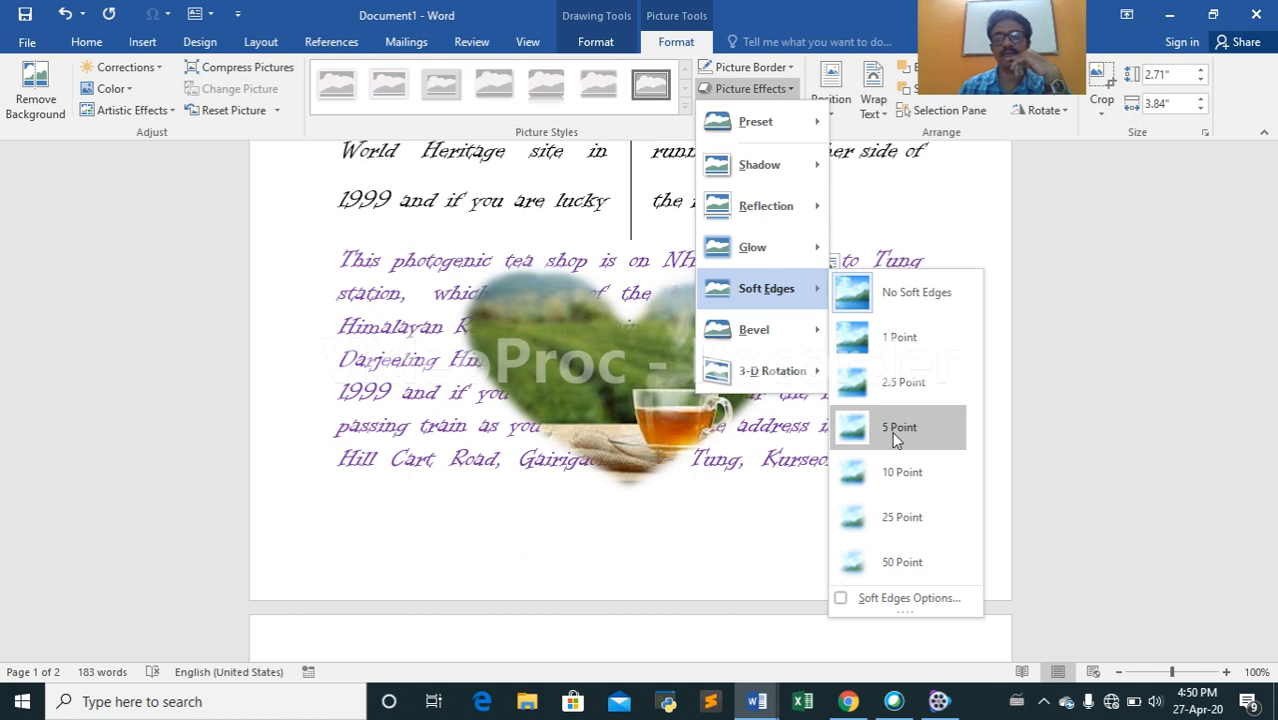
Apply 5 Point soft edges to the heart picture and place it behind the purple text.
{"action": "left_click", "coordinate": [897, 428]}
{"action": "left_click", "coordinate": [850, 380]}
{"action": "scroll", "coordinate": [850, 380], "scroll_direction": "down", "scroll_amount": 5}
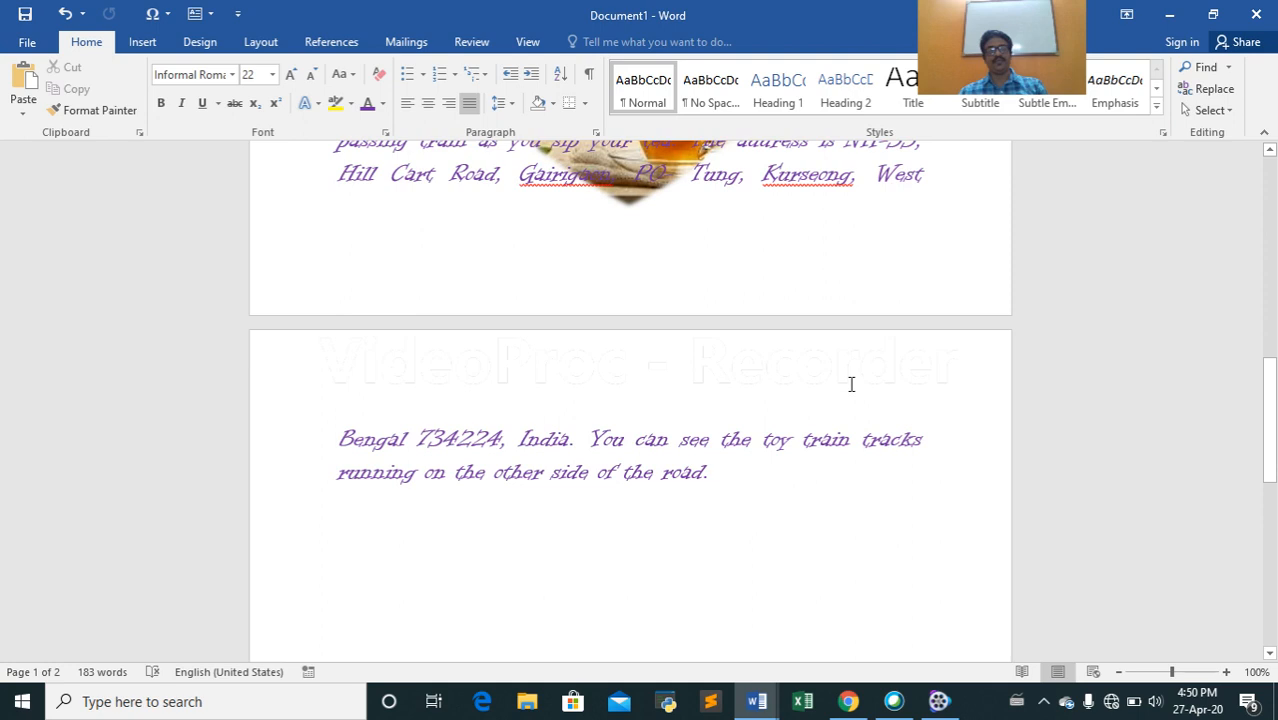
Choose the hand-drawn double-line frame near the end of the art styles as the whole document's page border.
{"action": "left_click", "coordinate": [639, 482]}
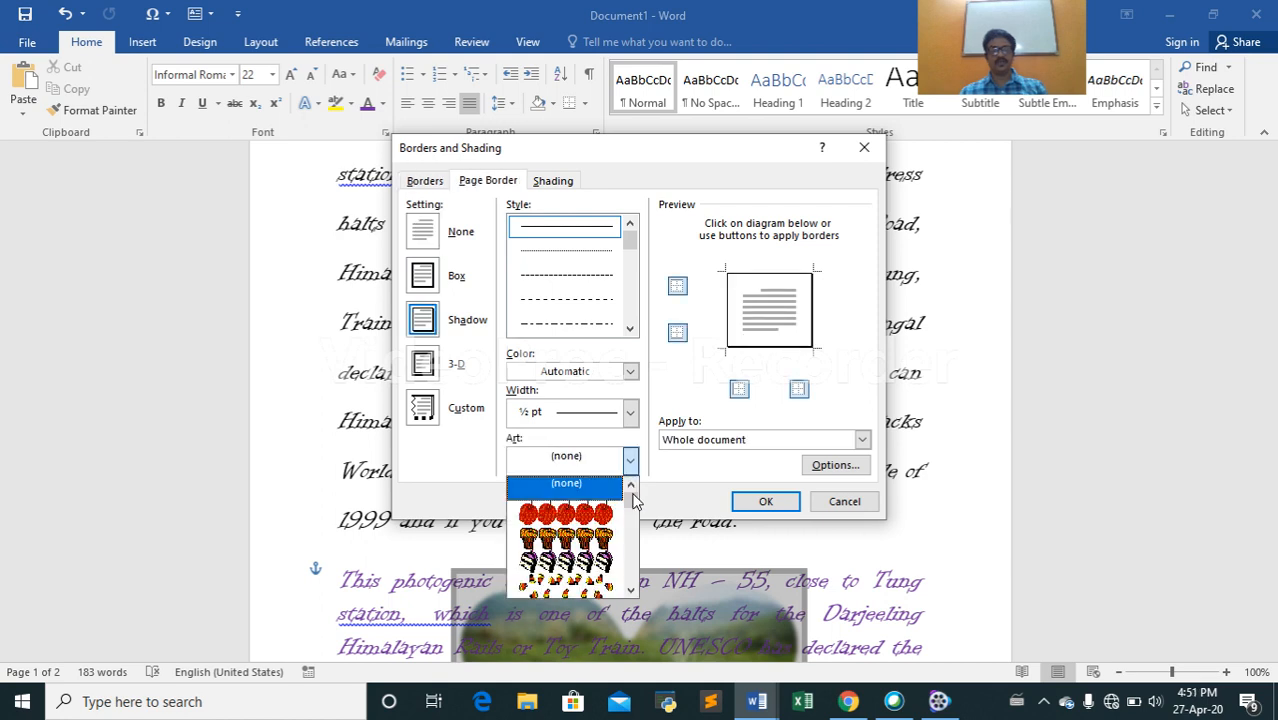
{"action": "left_click_drag", "start_coordinate": [633, 498], "coordinate": [633, 557]}
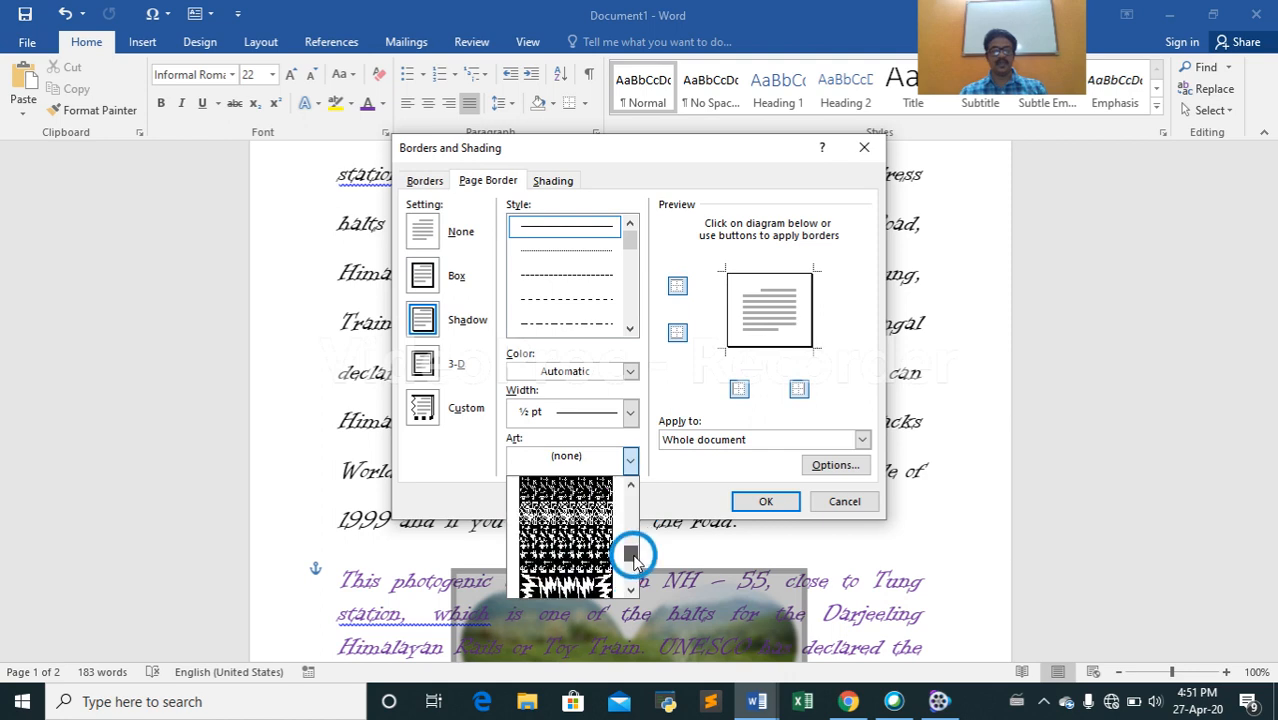
{"action": "left_click", "coordinate": [630, 486]}
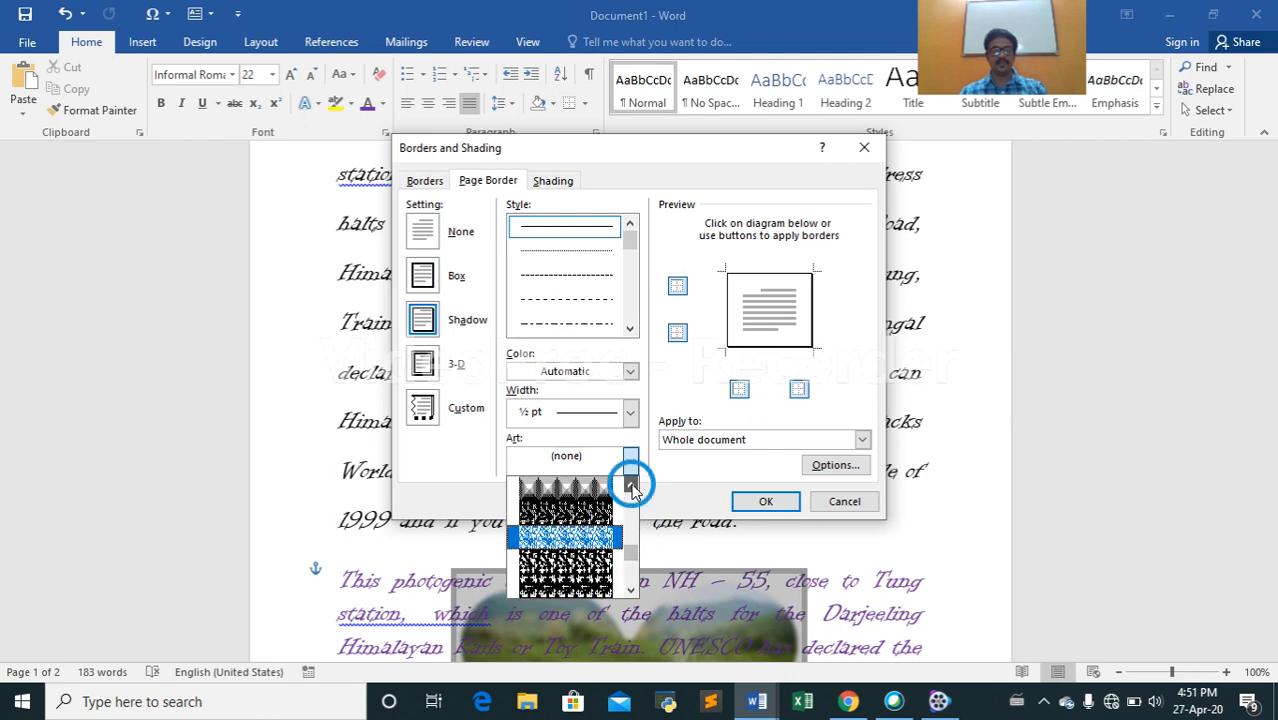
{"action": "left_click", "coordinate": [630, 487]}
{"action": "left_click", "coordinate": [630, 487]}
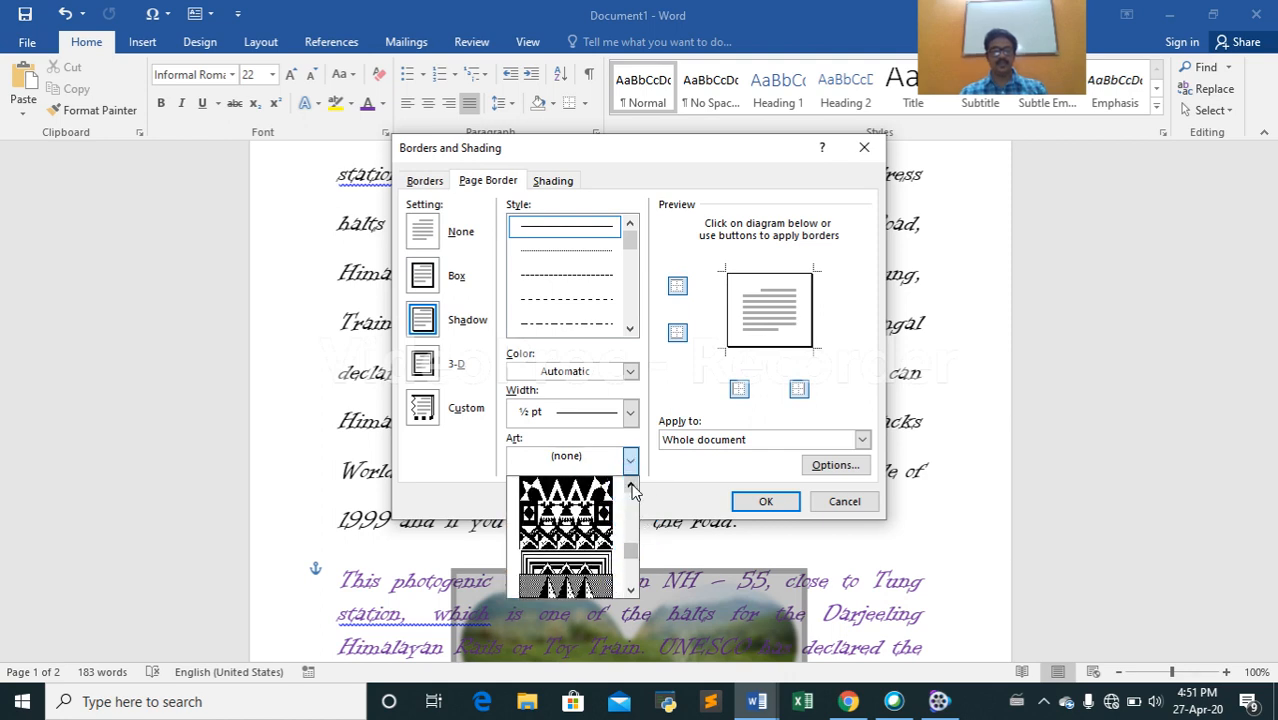
{"action": "left_click", "coordinate": [630, 487]}
{"action": "left_click", "coordinate": [630, 487]}
{"action": "left_click", "coordinate": [630, 487]}
{"action": "left_click", "coordinate": [630, 487]}
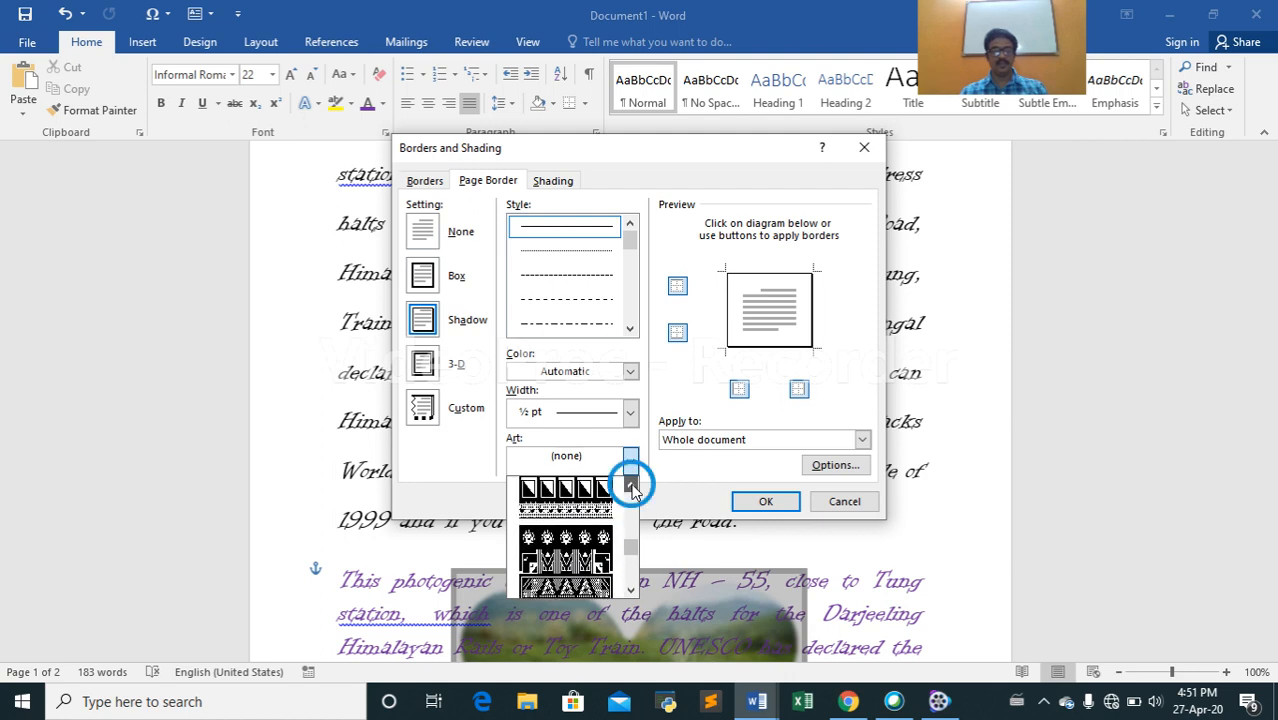
{"action": "left_click", "coordinate": [630, 487]}
{"action": "left_click", "coordinate": [630, 487]}
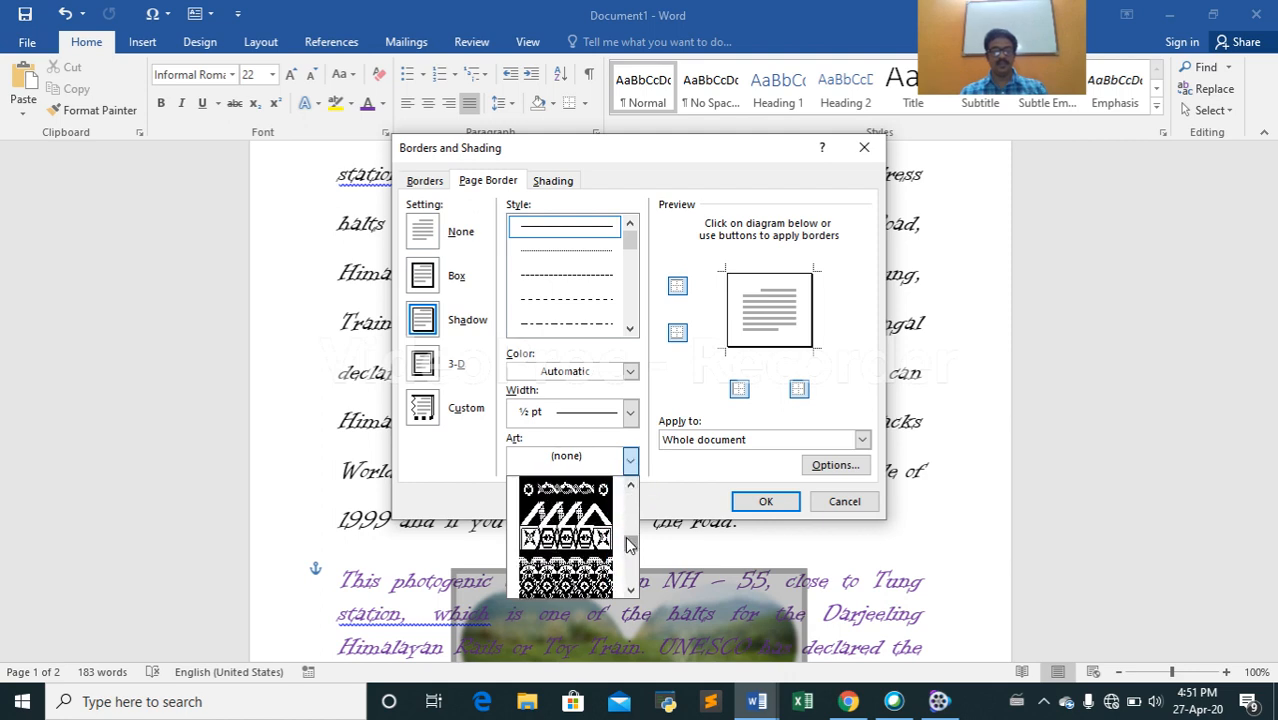
{"action": "left_click_drag", "start_coordinate": [630, 542], "coordinate": [633, 579]}
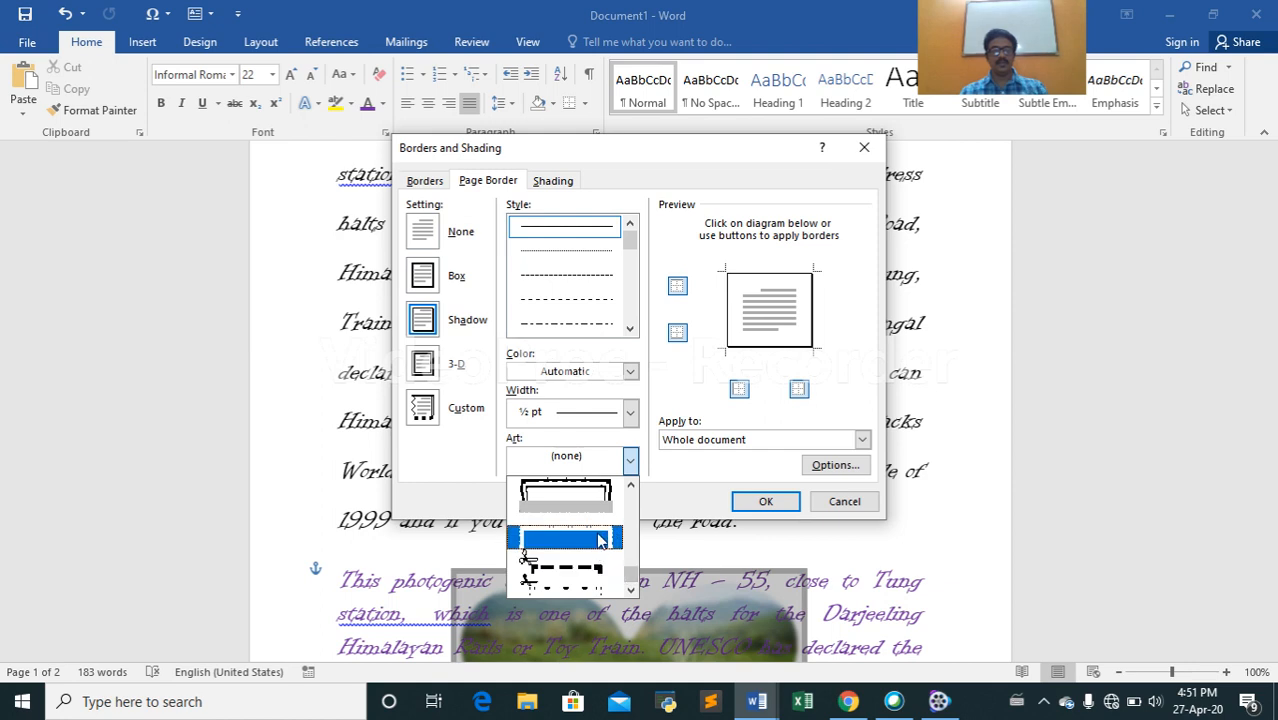
{"action": "left_click", "coordinate": [605, 490]}
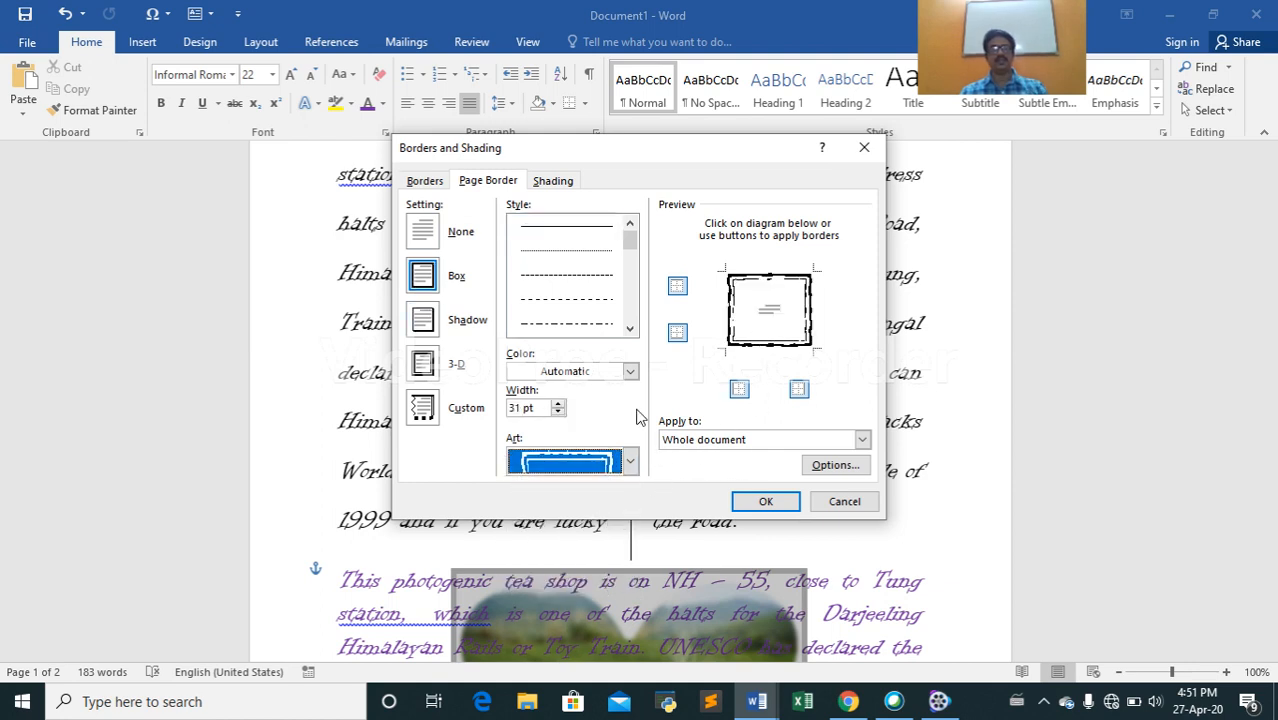
Color the art page border light orange, apply it to the whole document and check it on both pages.
{"action": "left_click", "coordinate": [629, 372]}
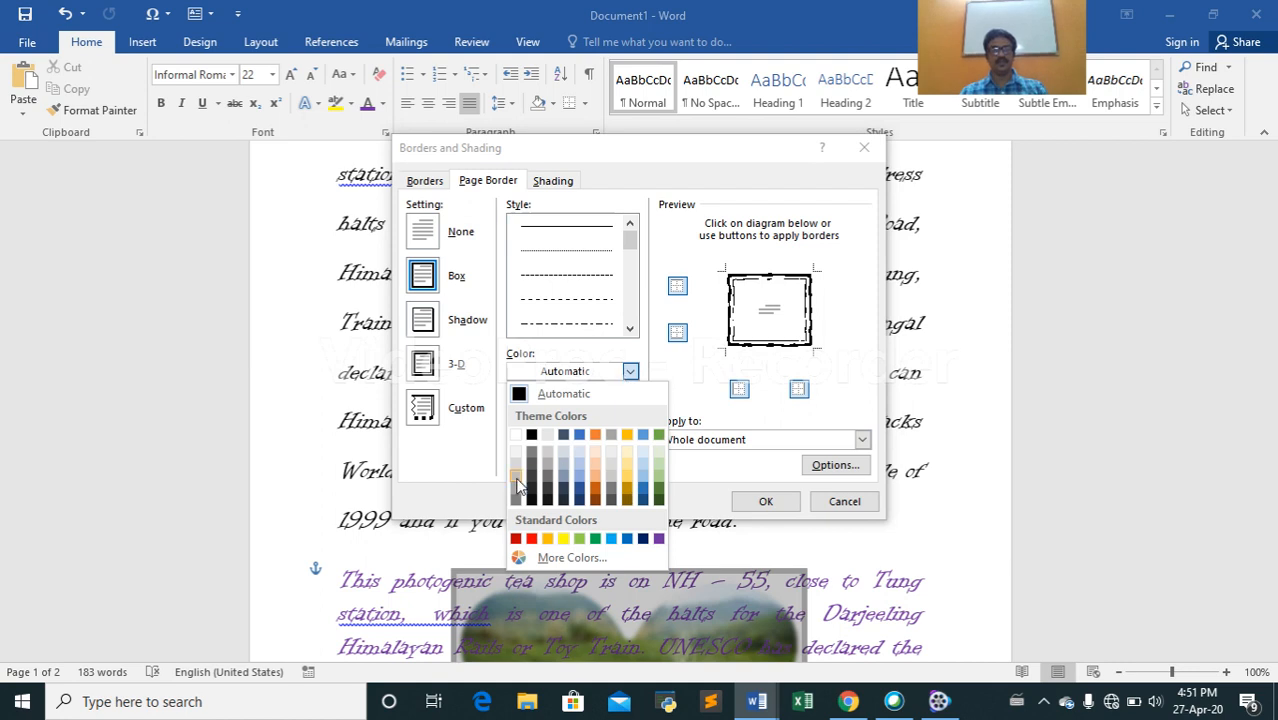
{"action": "left_click", "coordinate": [627, 497]}
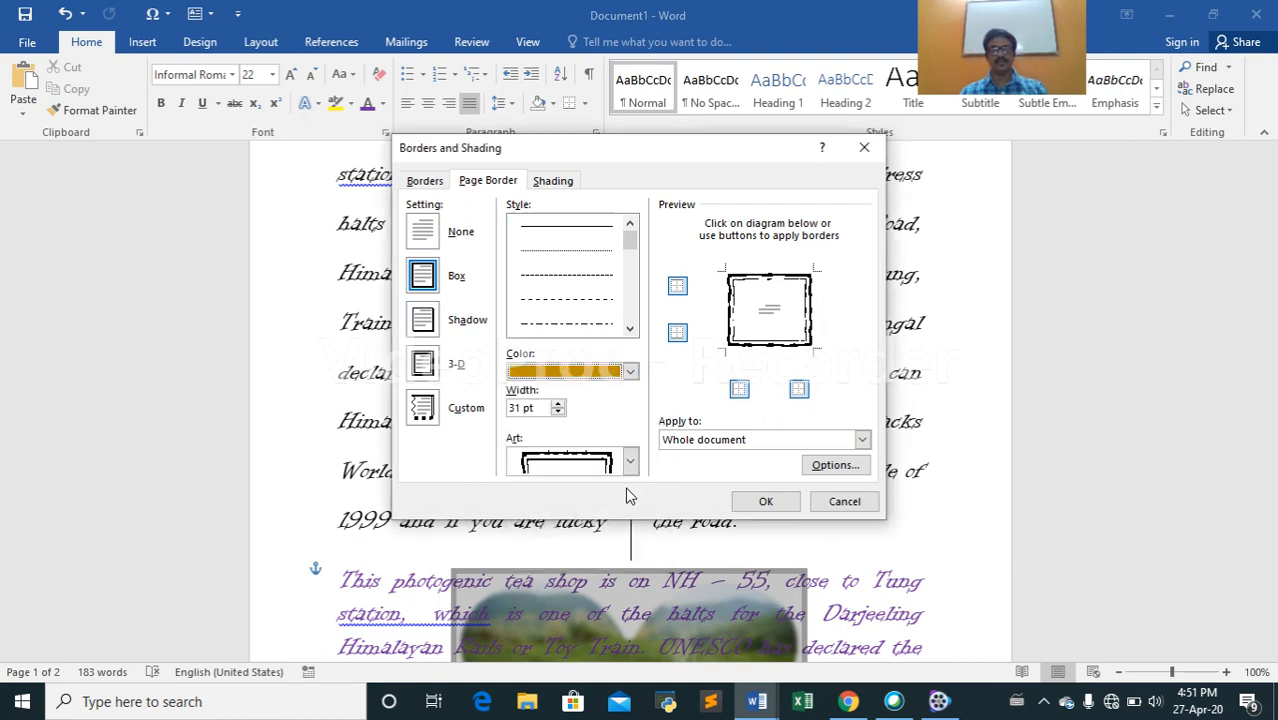
{"action": "left_click", "coordinate": [629, 372]}
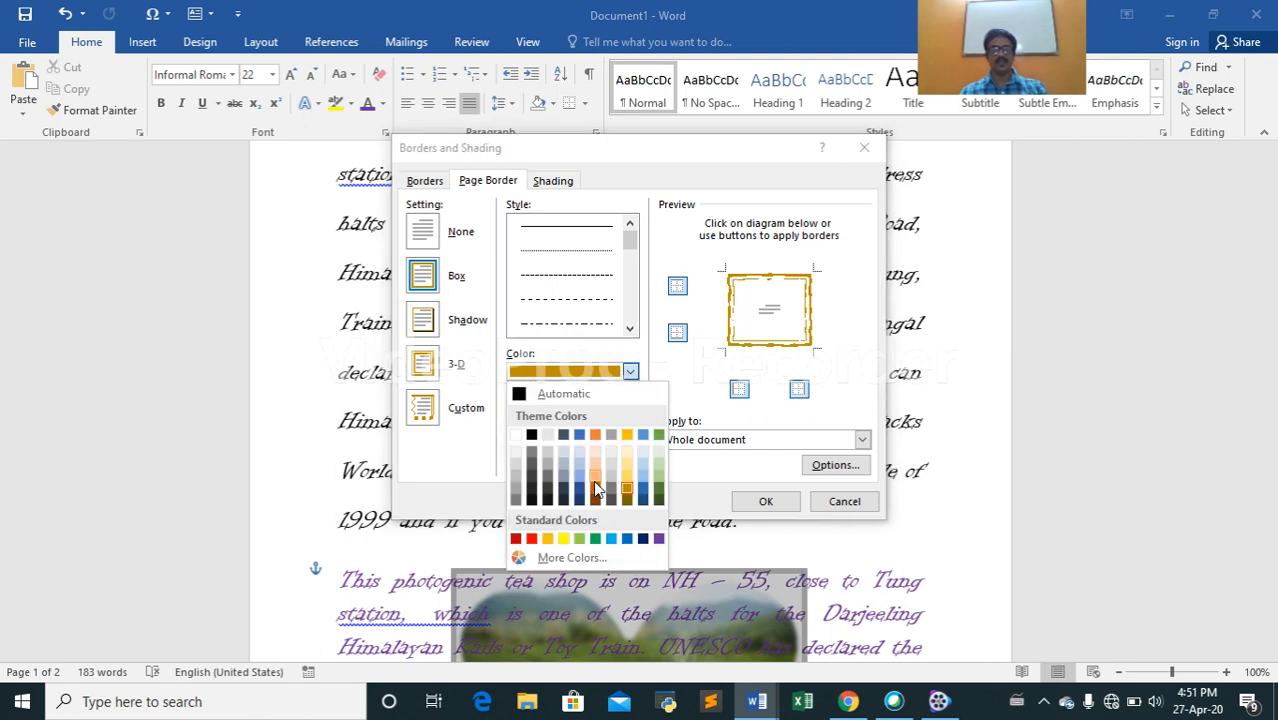
{"action": "left_click", "coordinate": [595, 468]}
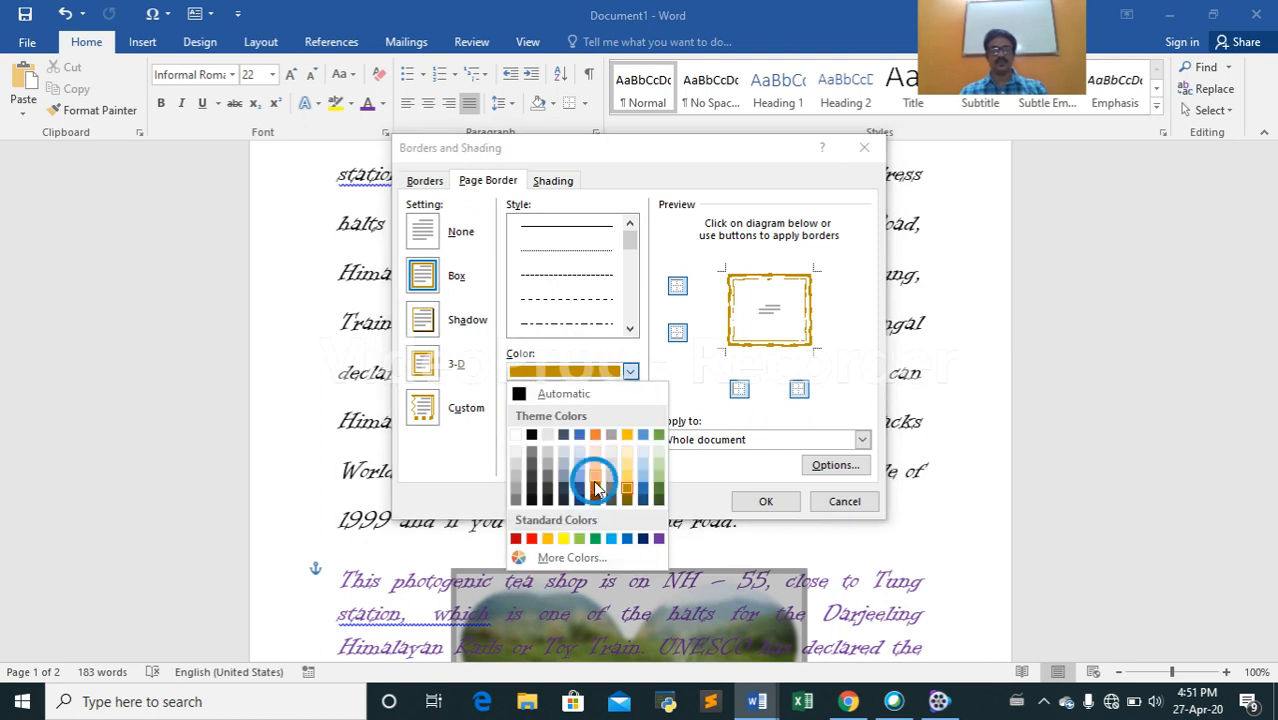
{"action": "left_click", "coordinate": [761, 503]}
{"action": "scroll", "coordinate": [880, 330], "scroll_direction": "down", "scroll_amount": 3}
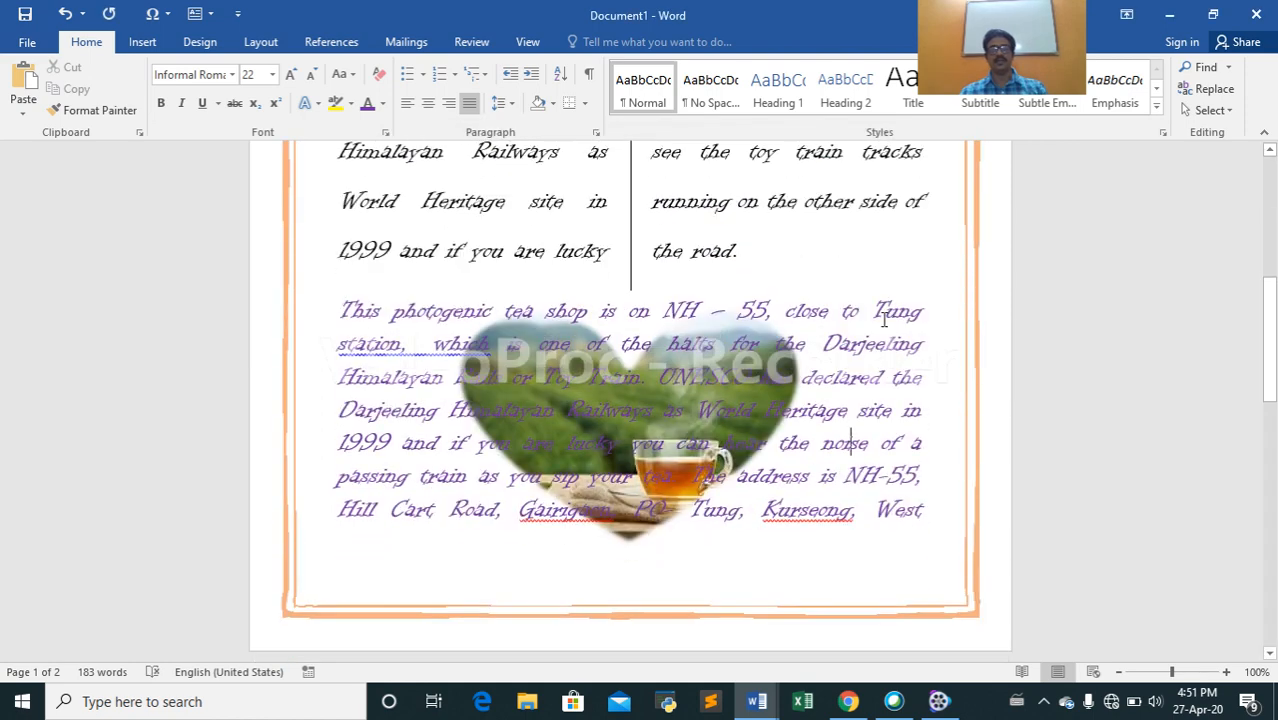
{"action": "scroll", "coordinate": [884, 350], "scroll_direction": "down", "scroll_amount": 3}
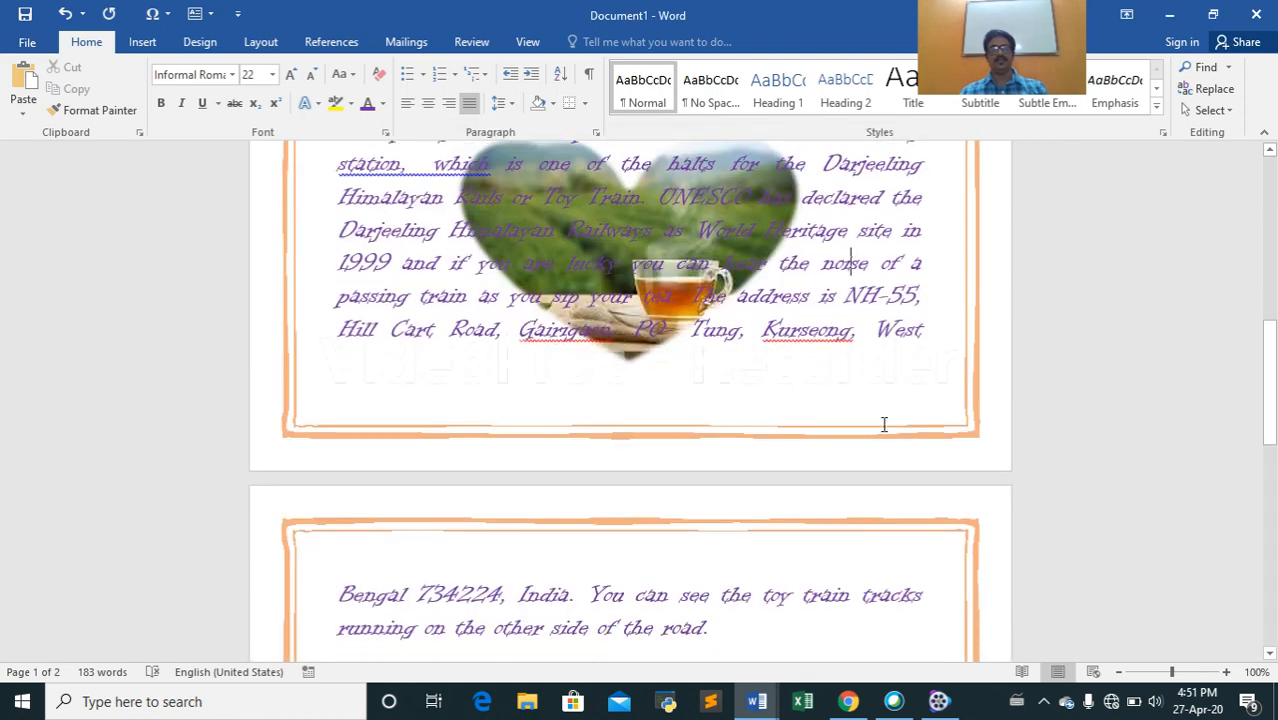
Insert the picture Margarets-Deck-Tea-Lounge-012 on a new line below the purple text on the second page.
{"action": "scroll", "coordinate": [884, 424], "scroll_direction": "down", "scroll_amount": 8}
{"action": "scroll", "coordinate": [884, 424], "scroll_direction": "up", "scroll_amount": 5}
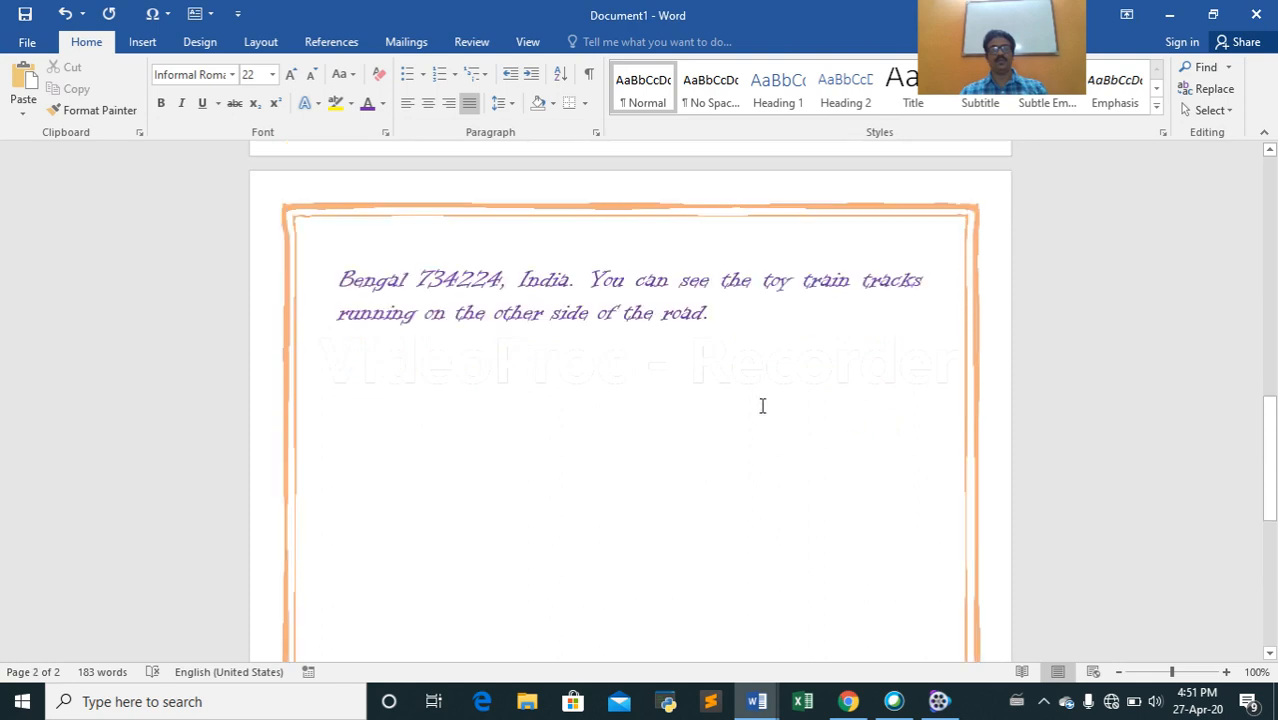
{"action": "left_click", "coordinate": [747, 325]}
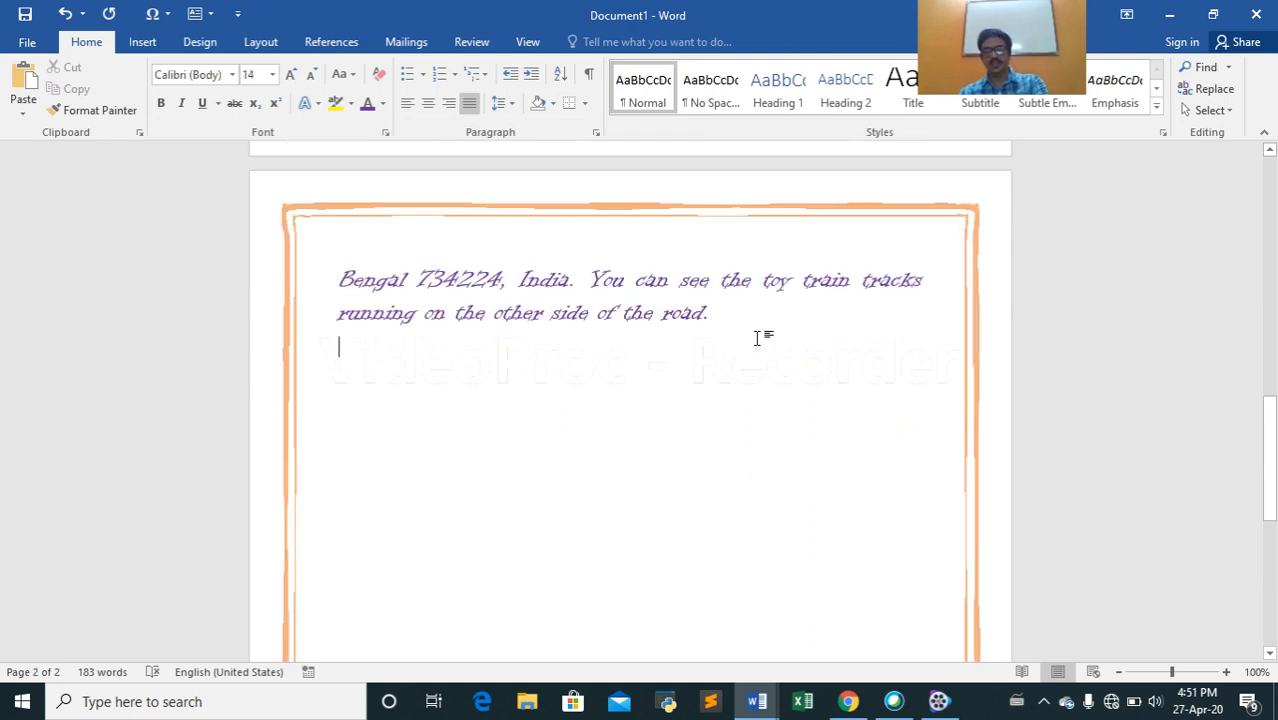
{"action": "key", "text": "Return"}
{"action": "left_click", "coordinate": [142, 41]}
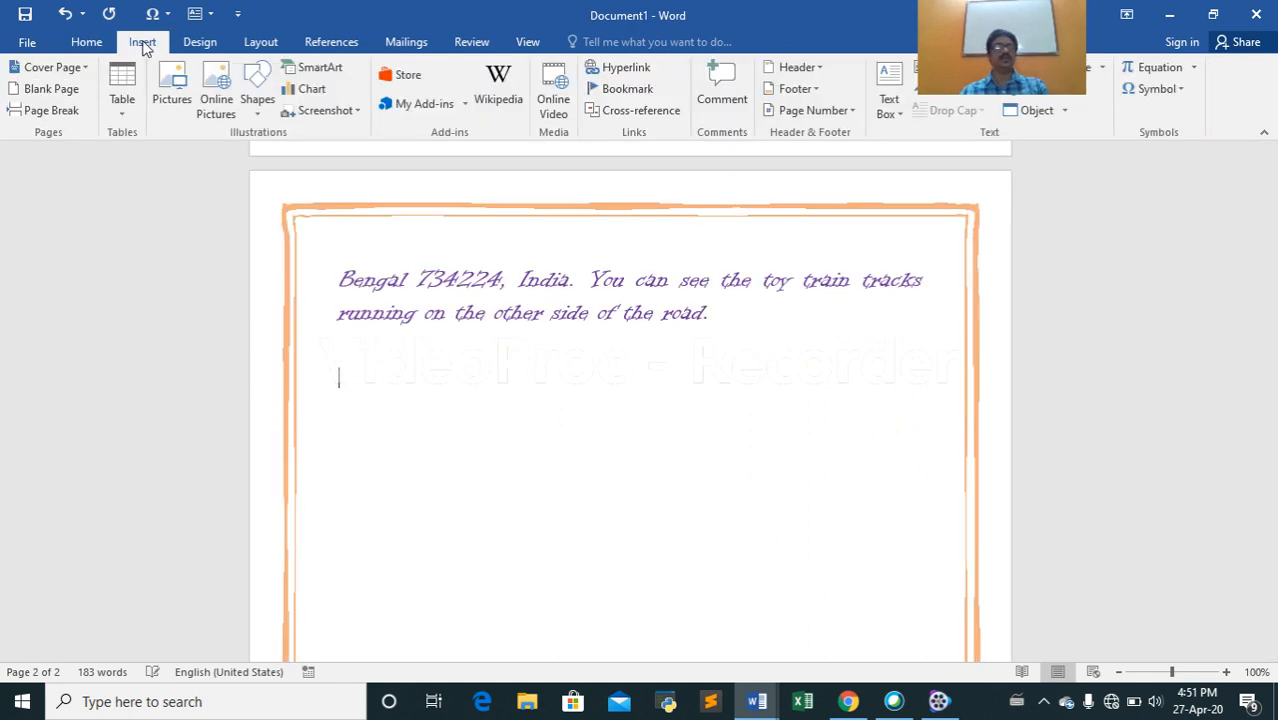
{"action": "left_click", "coordinate": [176, 108]}
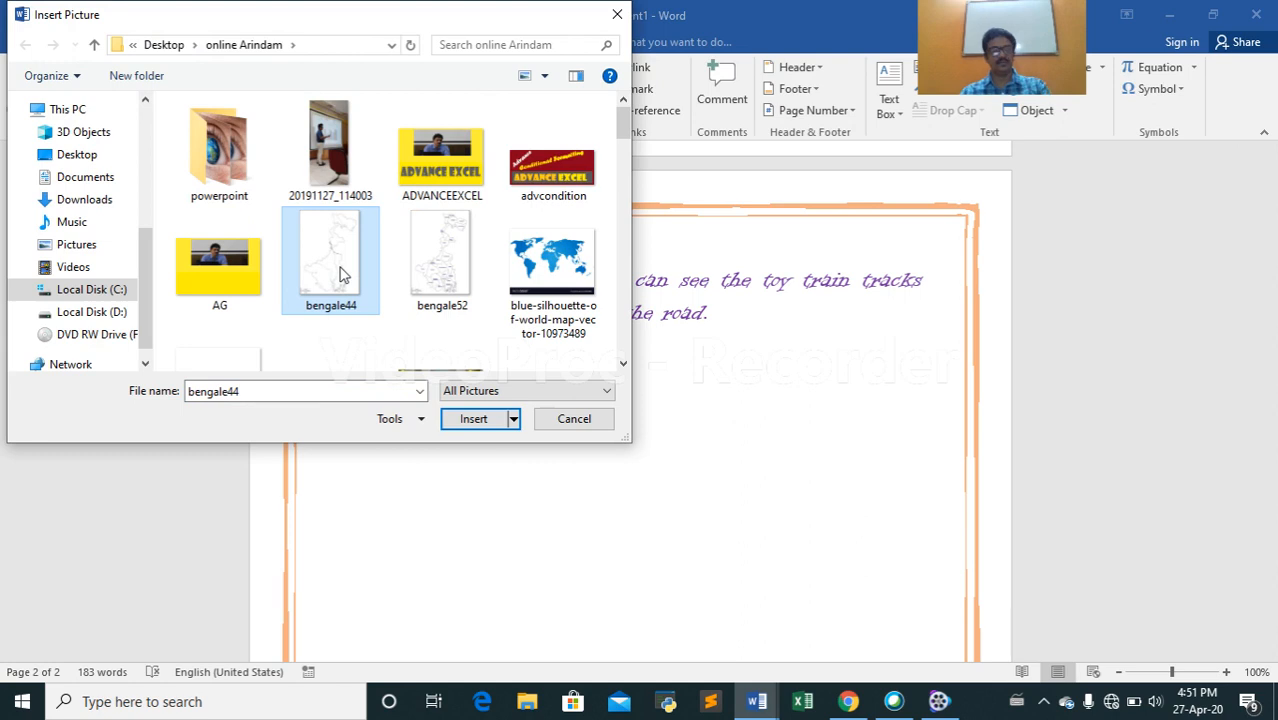
{"action": "key", "text": "m"}
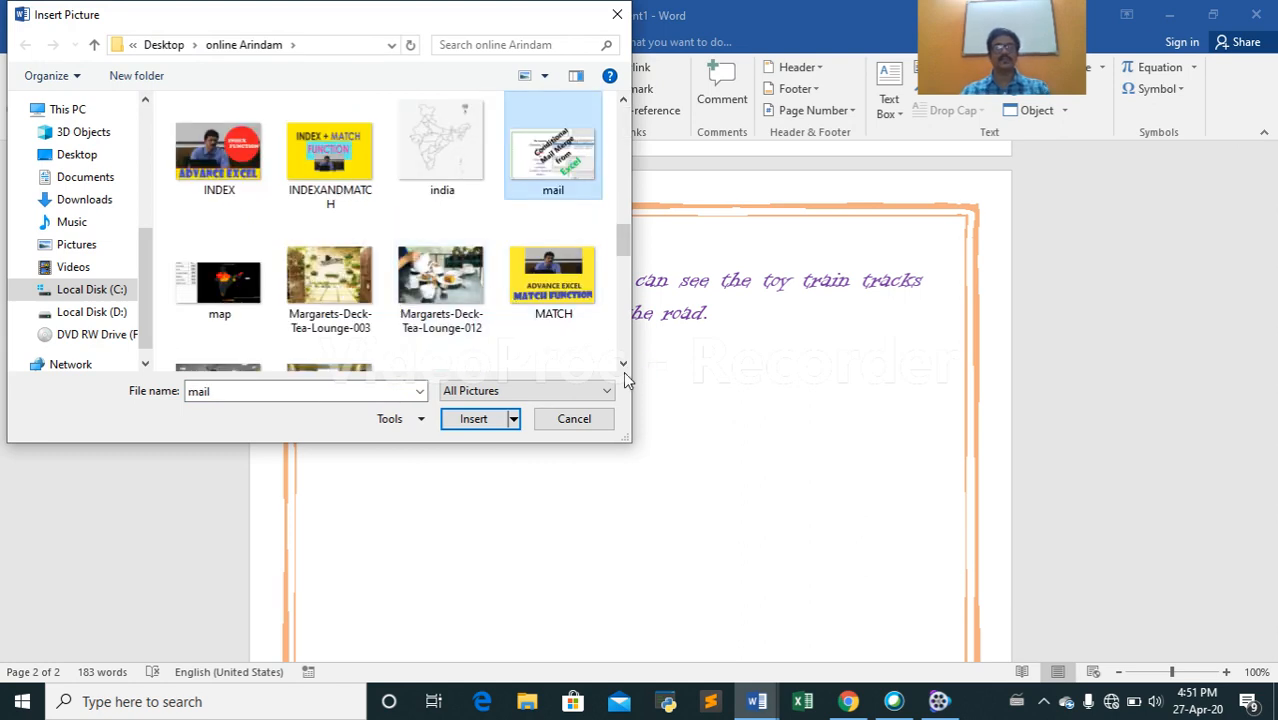
{"action": "left_click", "coordinate": [455, 288]}
{"action": "left_click", "coordinate": [455, 288]}
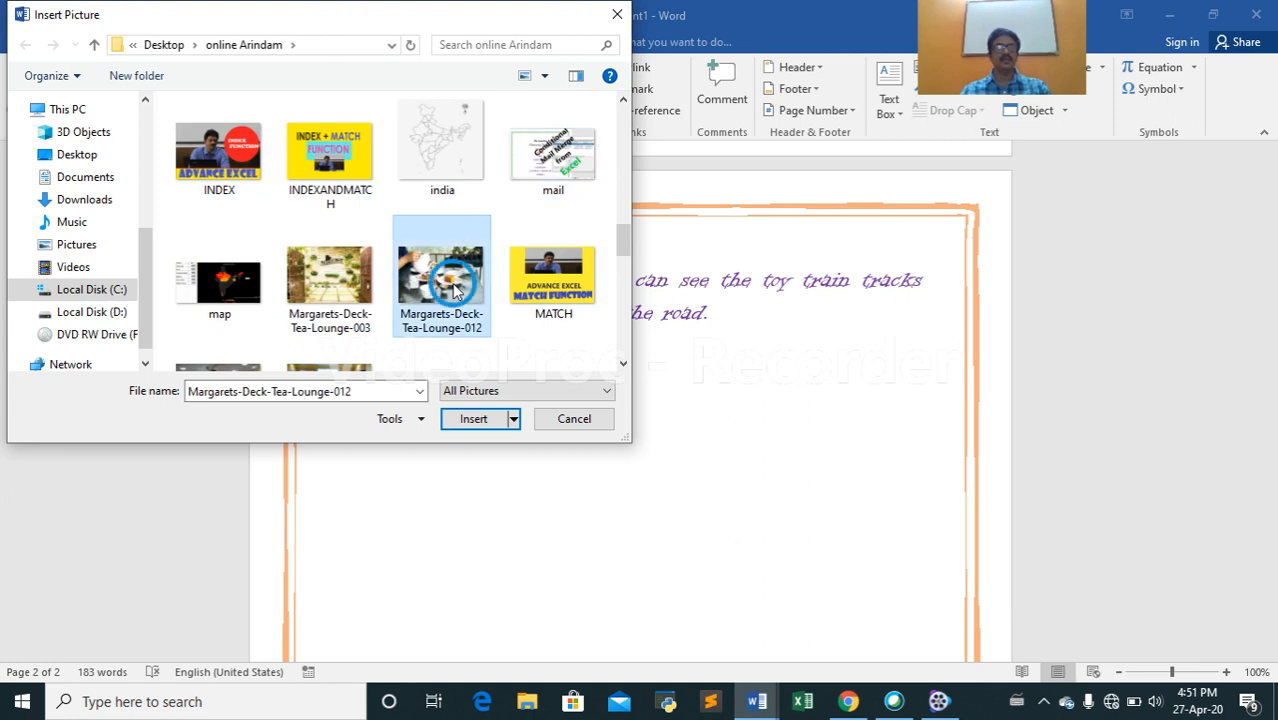
{"action": "double_click", "coordinate": [455, 288]}
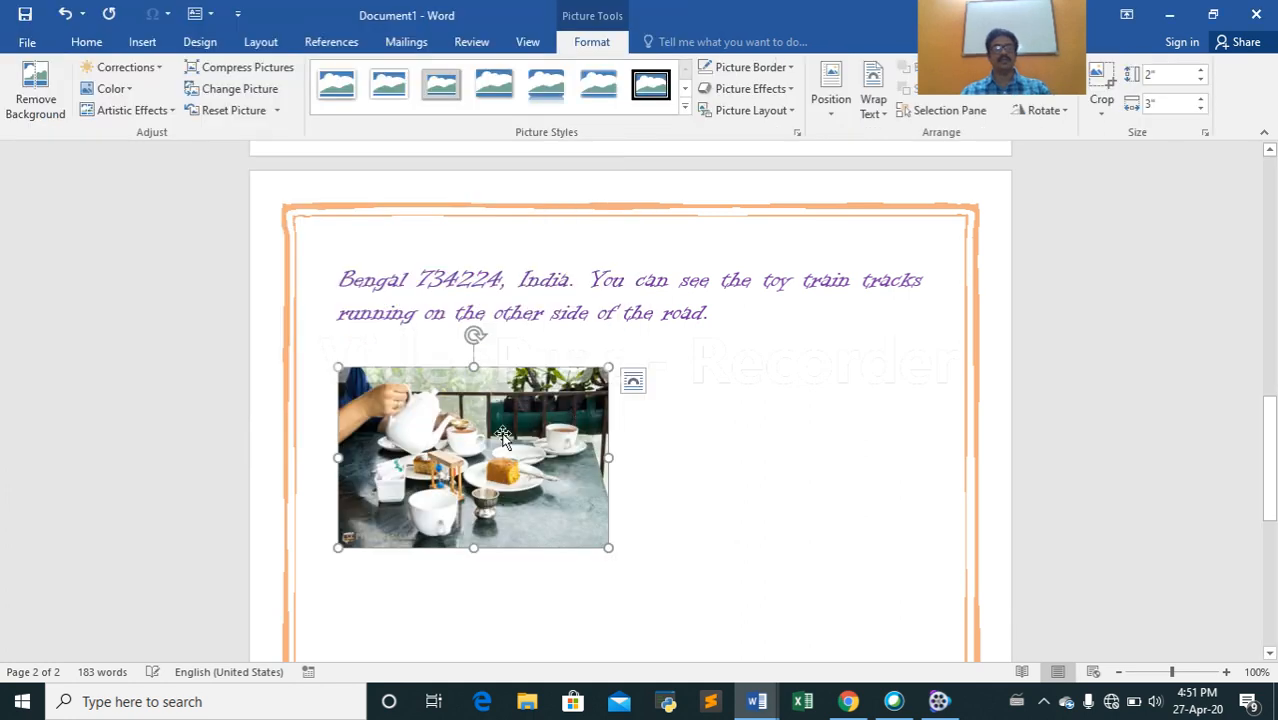
Center the tea table picture on the page and give it the tilted white frame picture style.
{"action": "left_click_drag", "start_coordinate": [503, 437], "coordinate": [767, 447]}
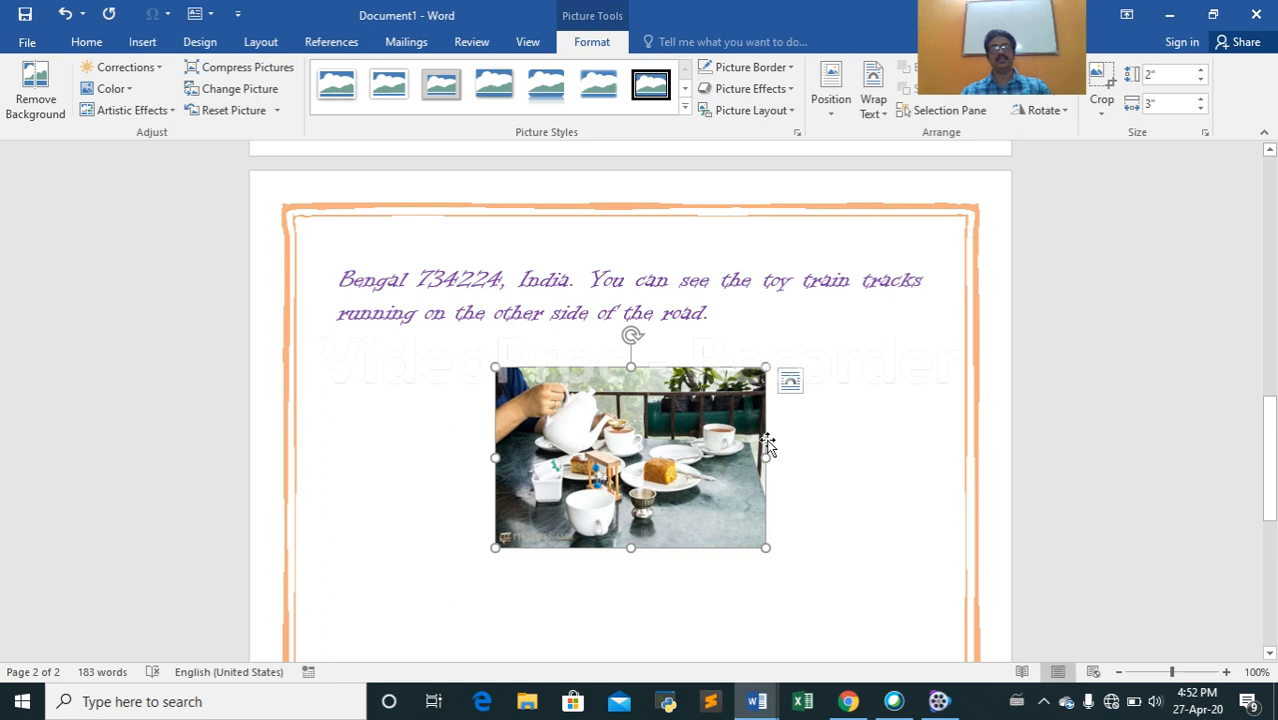
{"action": "left_click", "coordinate": [685, 105]}
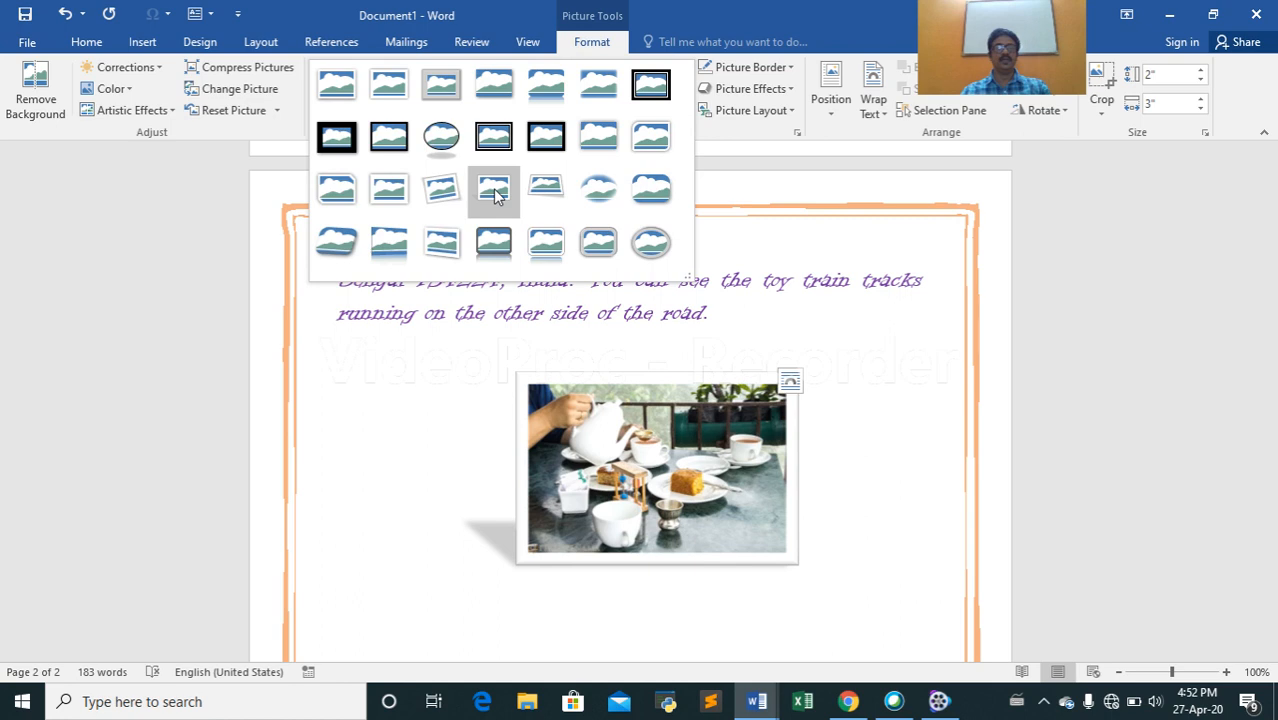
{"action": "left_click", "coordinate": [497, 195]}
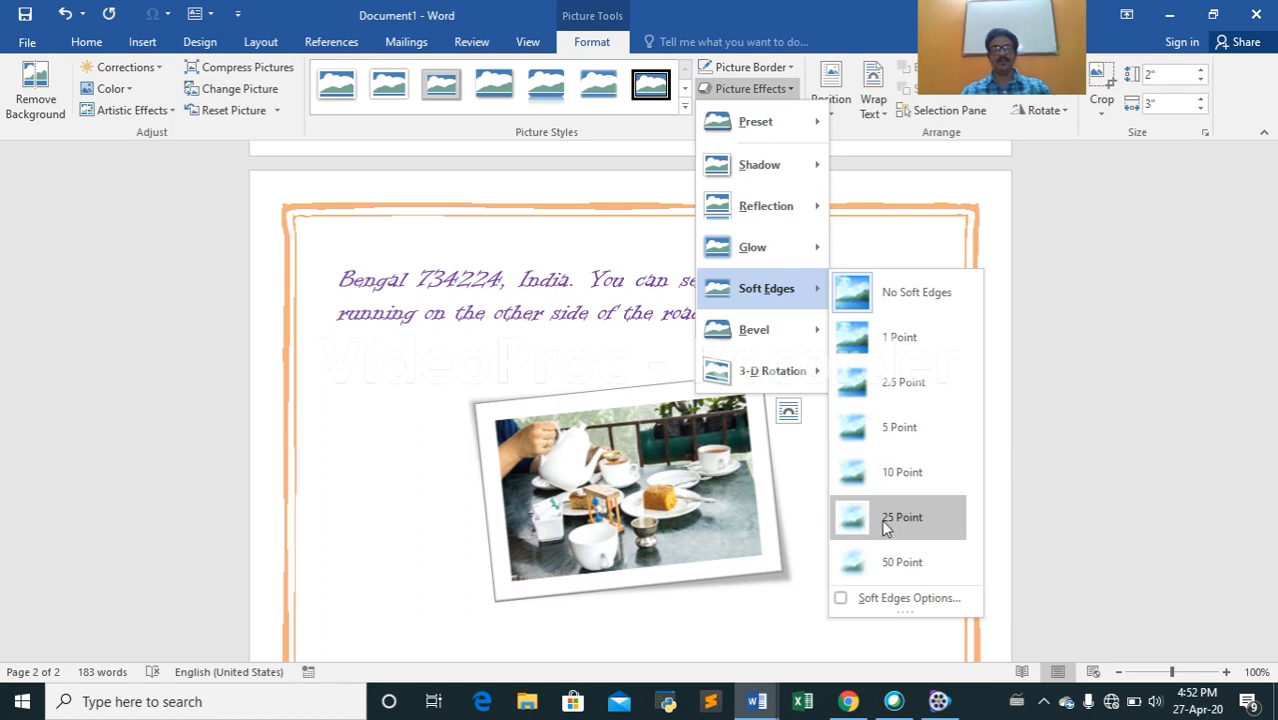
{"action": "left_click", "coordinate": [880, 519]}
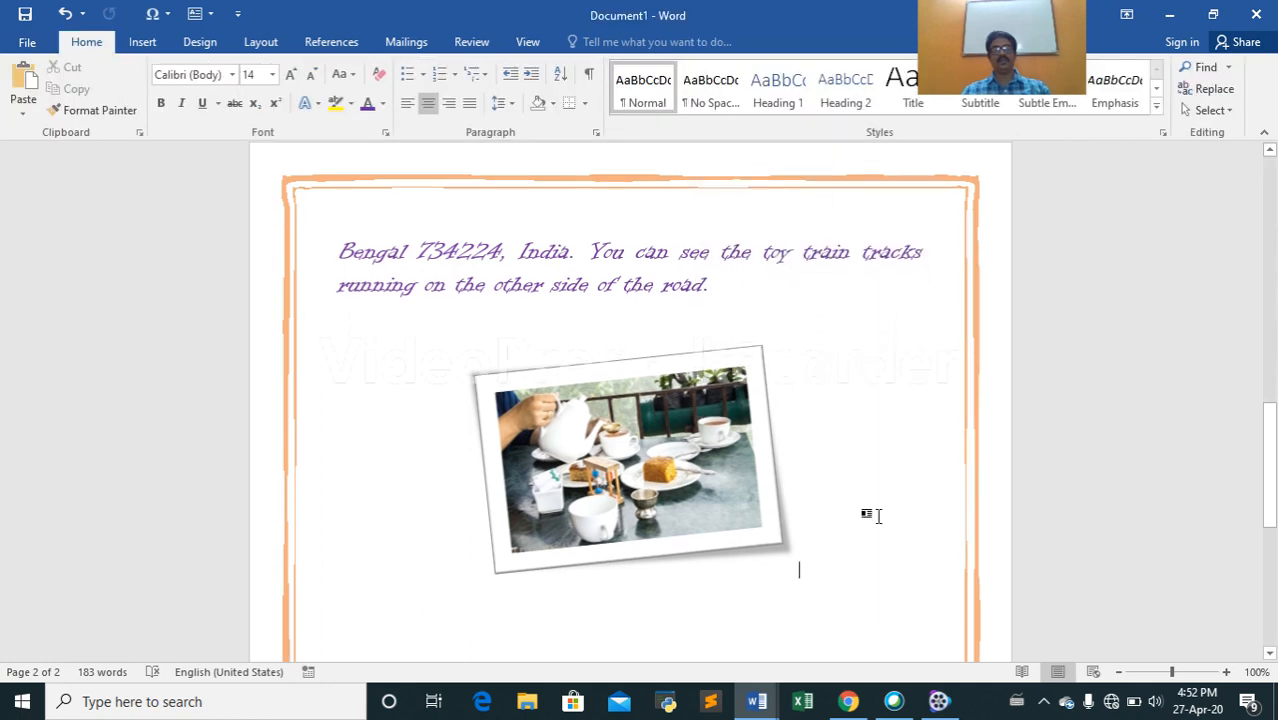
Insert the picture Margarets-Deck-Tea-Lounge-003 on a new centered line below the tea table picture.
{"action": "scroll", "coordinate": [877, 515], "scroll_direction": "down", "scroll_amount": 1}
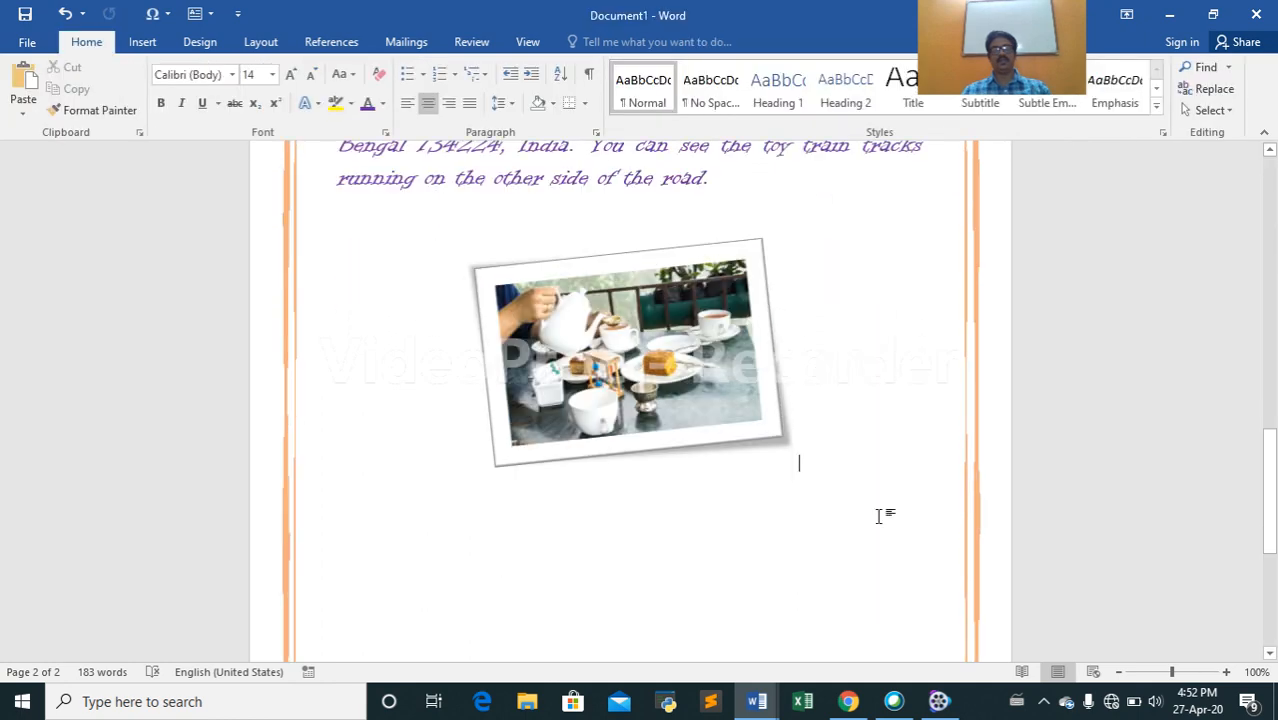
{"action": "key", "text": "Return"}
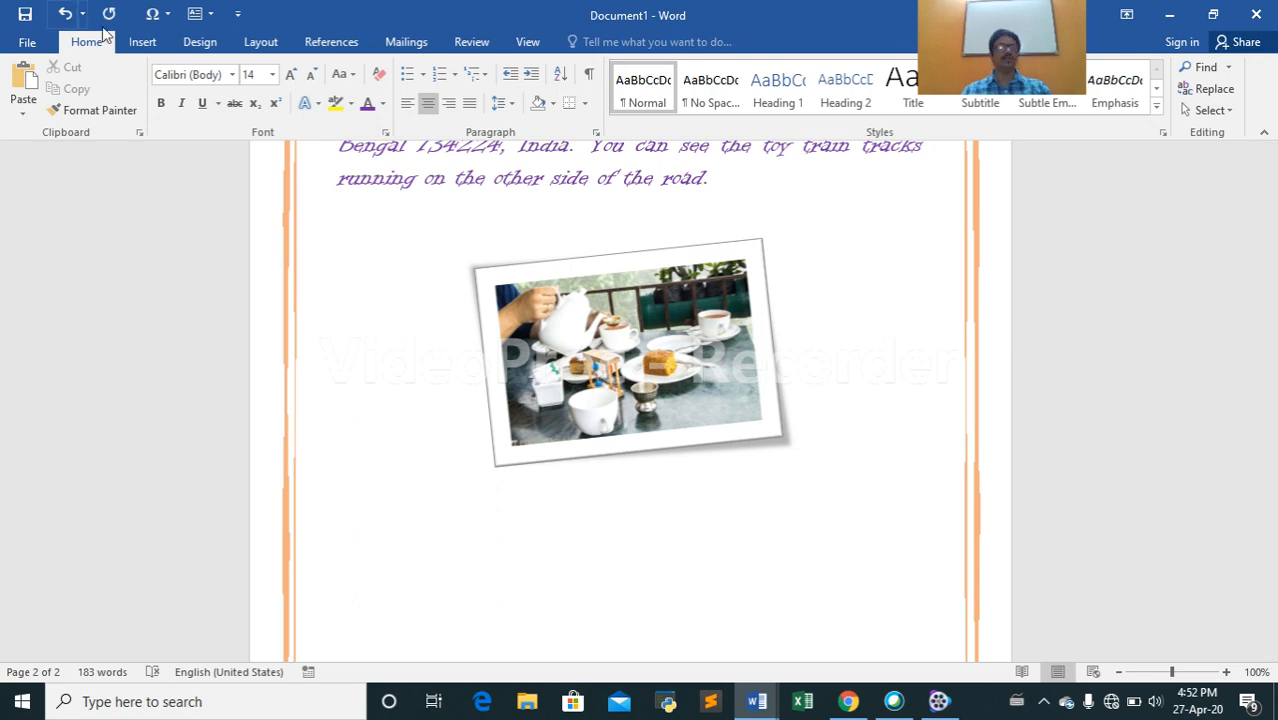
{"action": "left_click", "coordinate": [142, 41]}
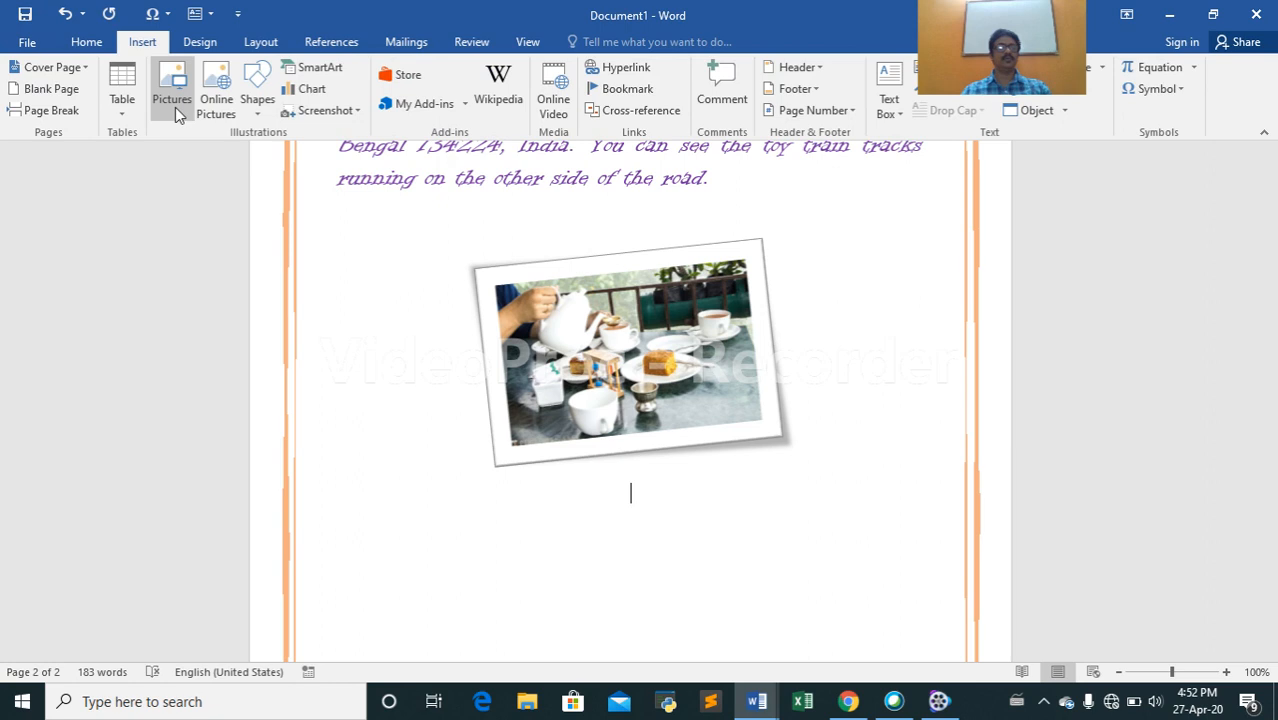
{"action": "left_click", "coordinate": [175, 107]}
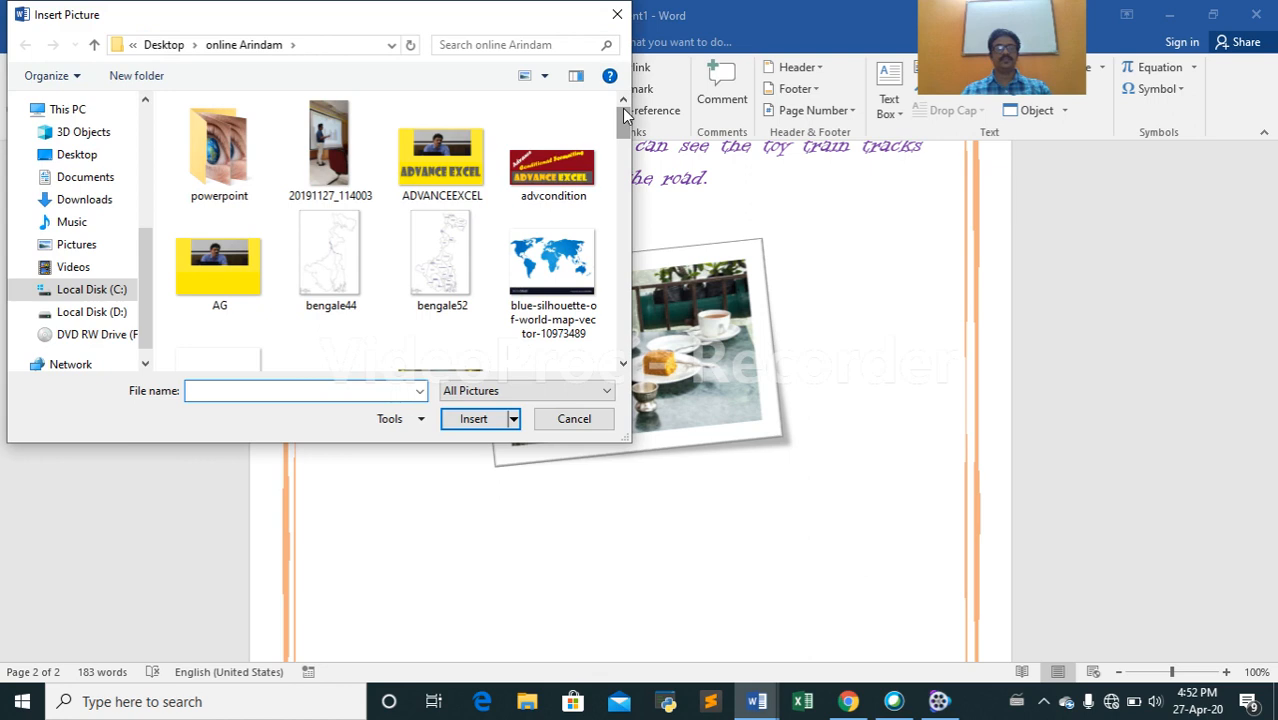
{"action": "left_click_drag", "start_coordinate": [624, 116], "coordinate": [620, 235]}
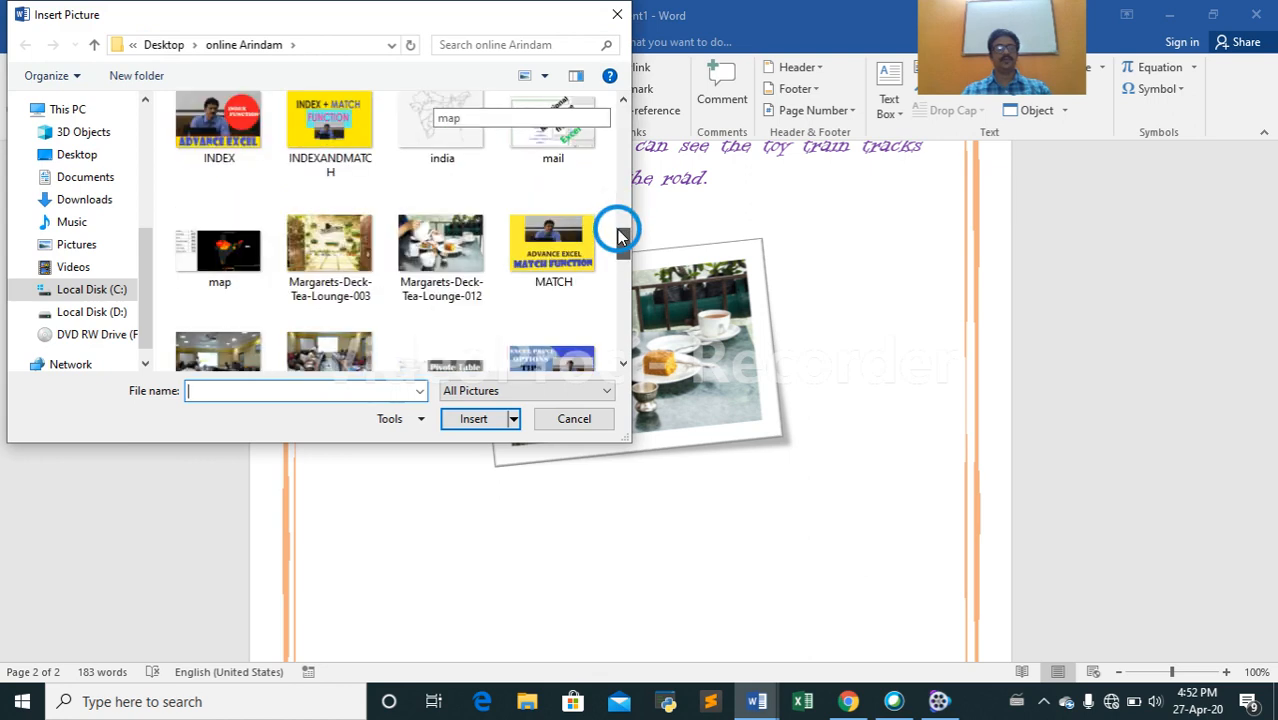
{"action": "left_click", "coordinate": [330, 250]}
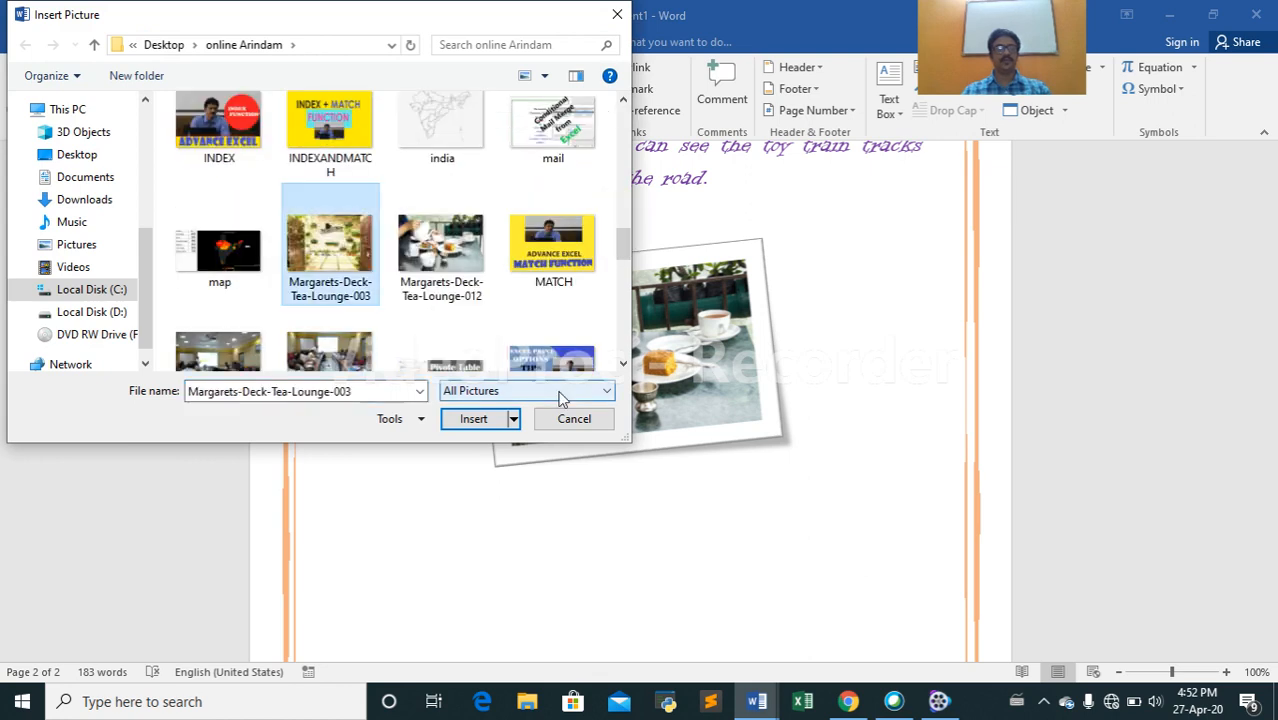
{"action": "left_click", "coordinate": [475, 420]}
Give the Margaret's Deck gate picture the rounded, beveled perspective picture style and open its glow variations.
{"action": "left_click", "coordinate": [689, 113]}
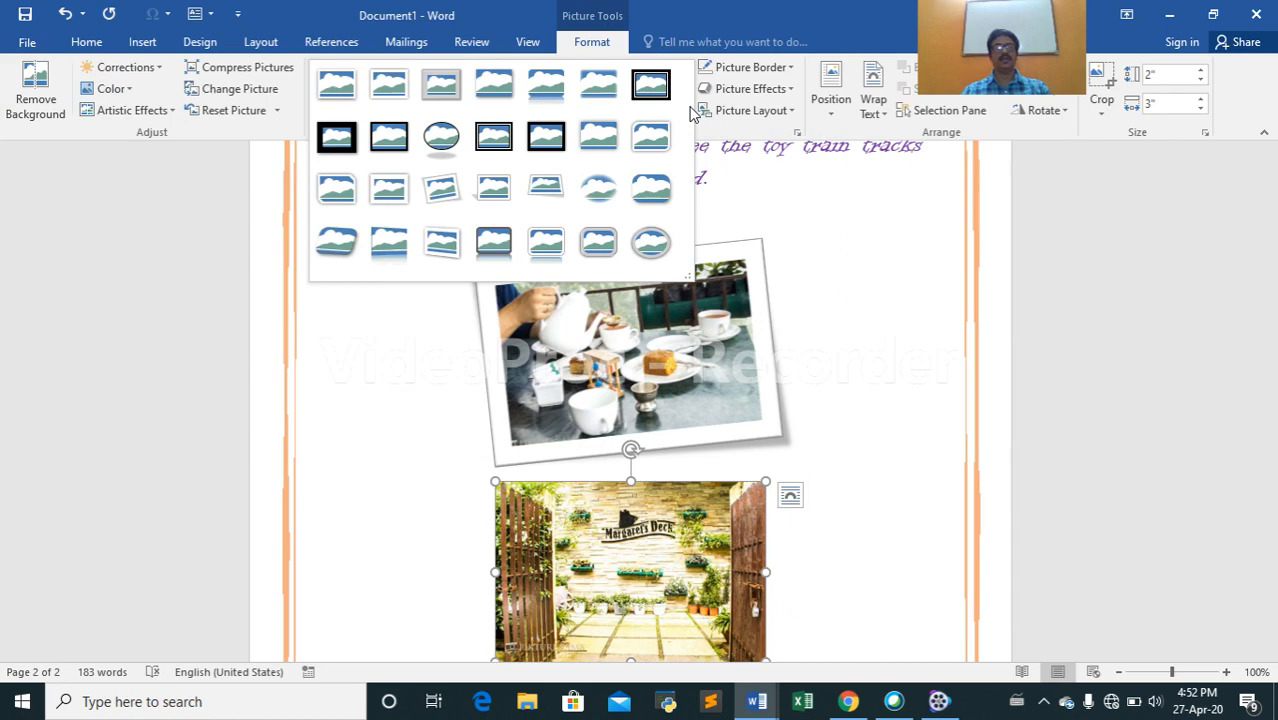
{"action": "left_click", "coordinate": [547, 224]}
{"action": "scroll", "coordinate": [640, 400], "scroll_direction": "down", "scroll_amount": 3}
{"action": "left_click", "coordinate": [779, 89]}
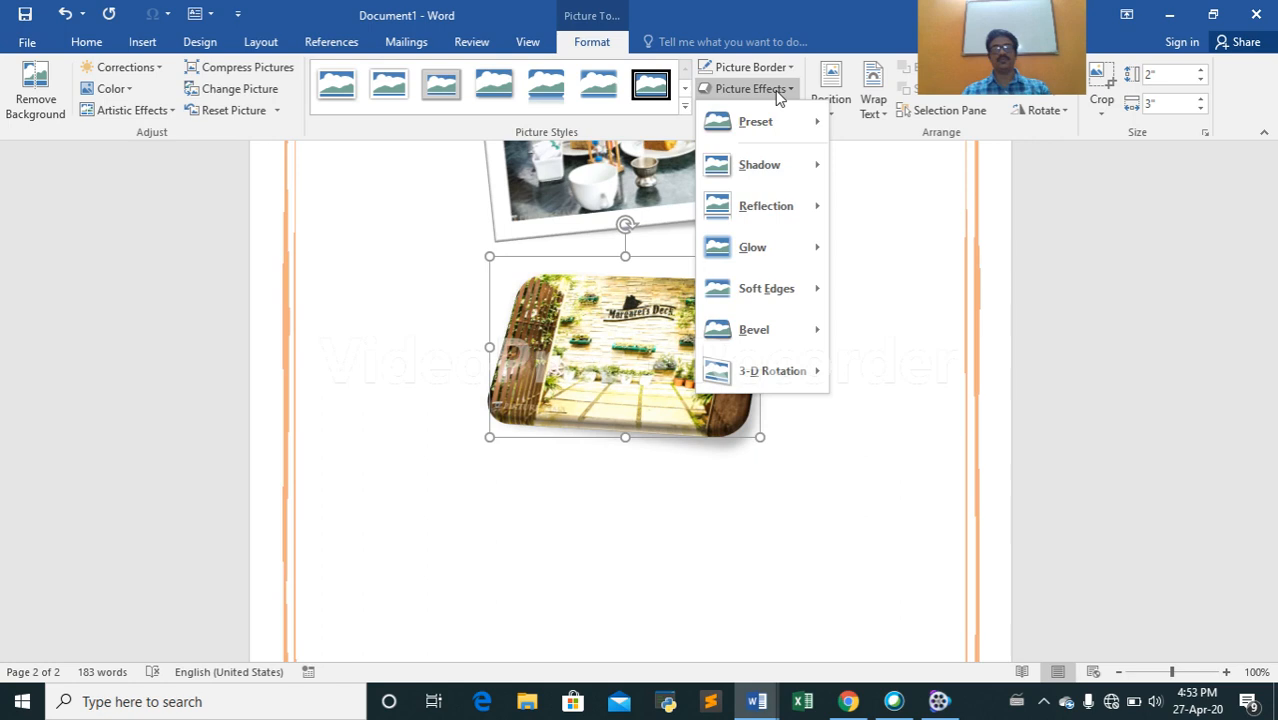
{"action": "mouse_move", "coordinate": [752, 247]}
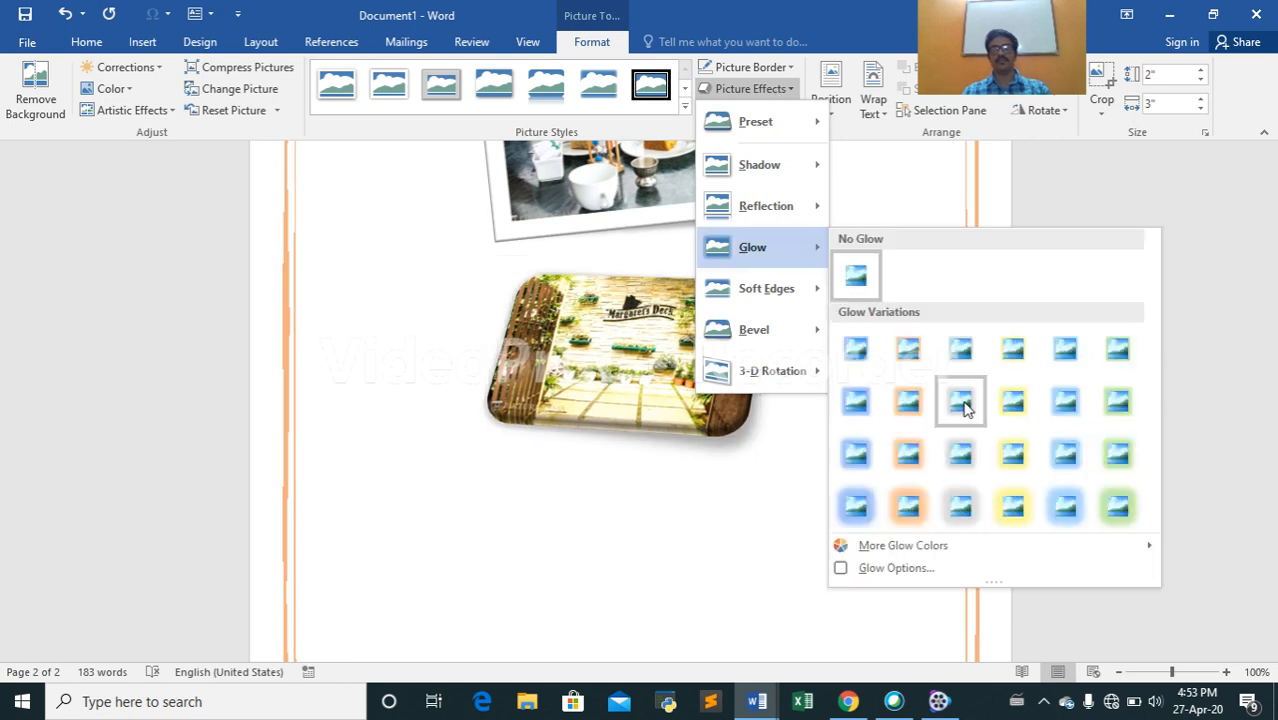